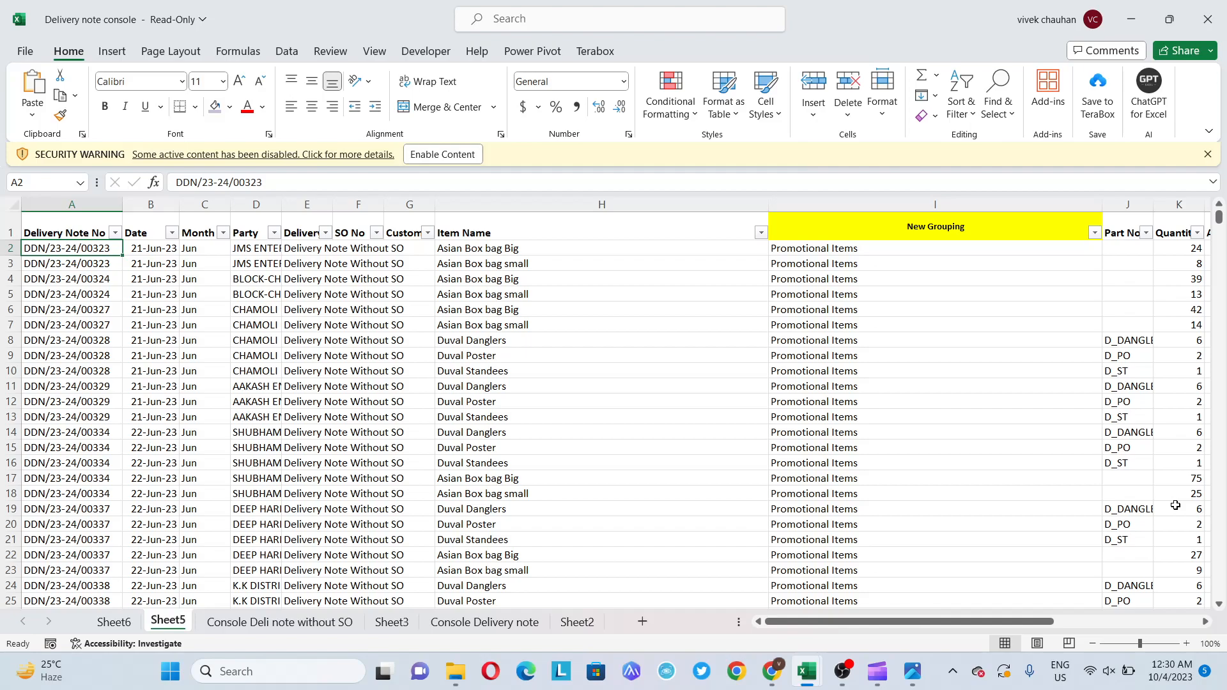
- Review the column headers and first record of the delivery note table, from Delivery Note No across to New Grouping
key(Right)
key(Right)
key(Right)
key(Right)
key(Right)
key(Right)
key(Right)
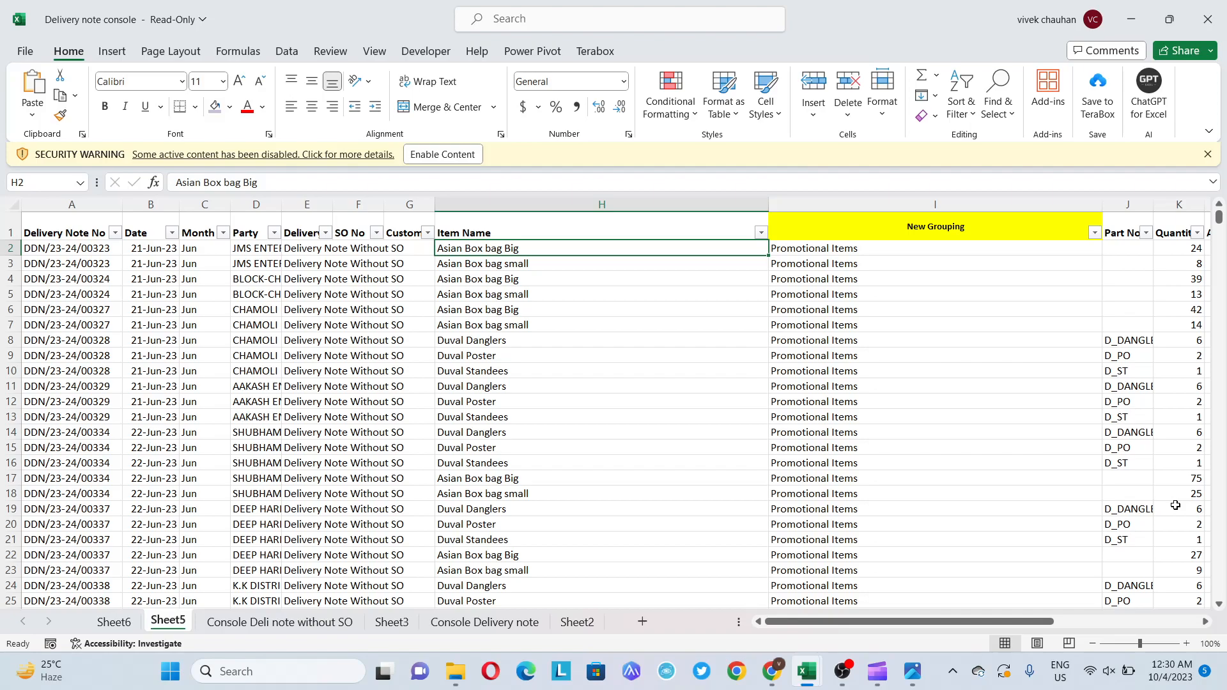
key(Right)
key(Up)
key(Left)
key(Left)
key(Left)
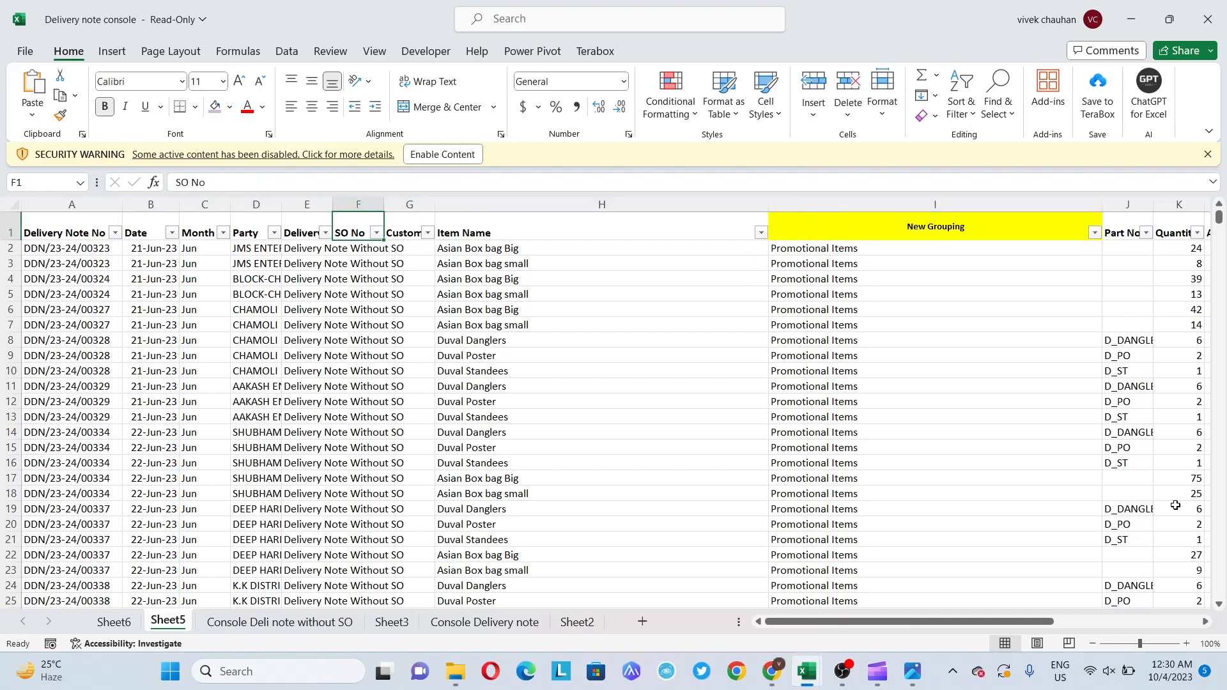
key(Down)
key(Left)
key(Left)
key(Up)
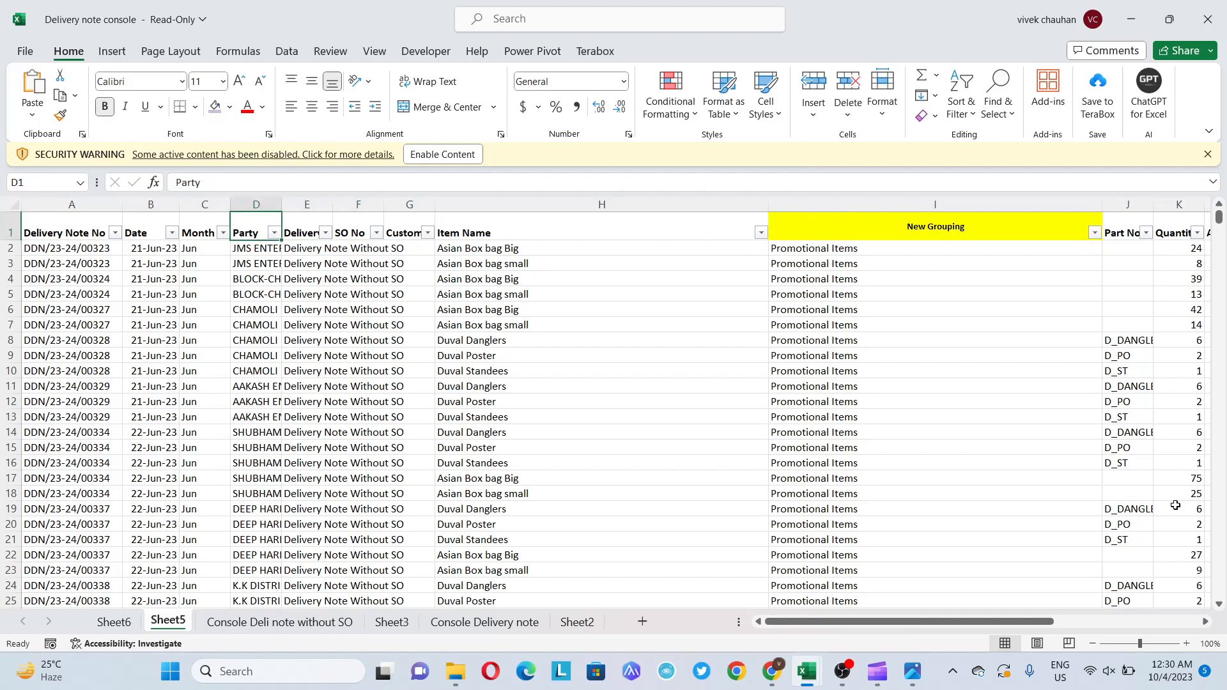
- Select all Party entries from D2 down to the last record to see how far the data extends
key(Down)
key(shift+Down)
key(ctrl+q)
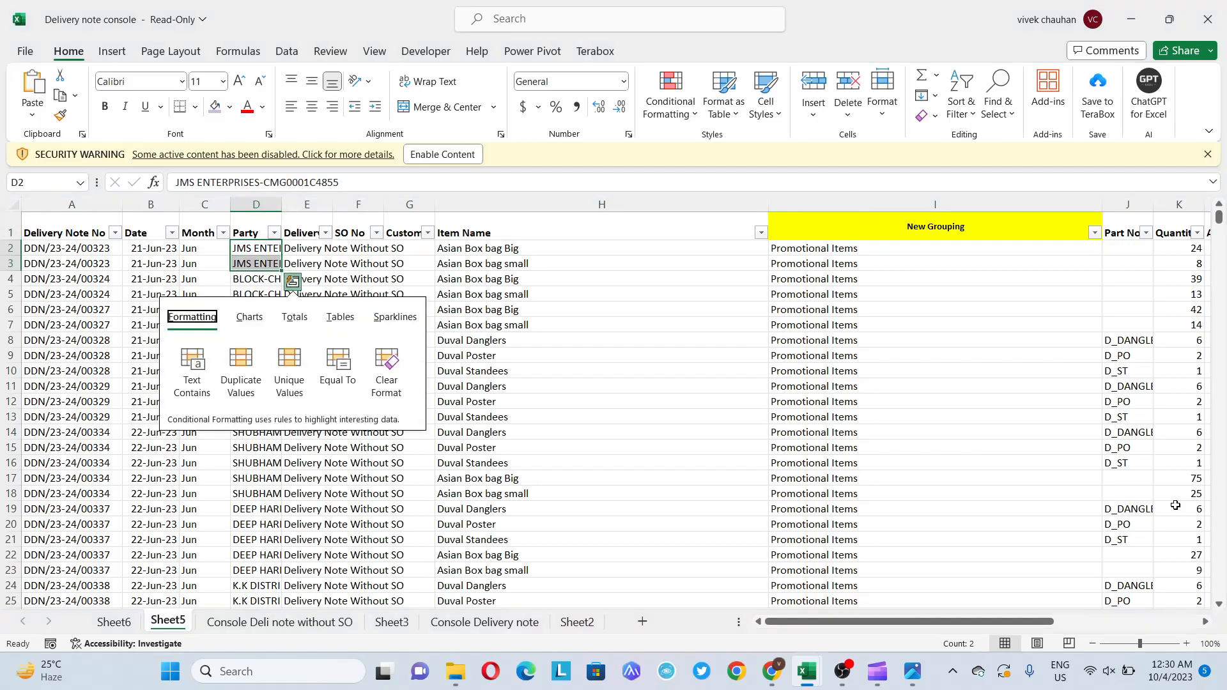
key(Escape)
key(shift+Down)
key(shift+Down)
key(shift+Down)
key(shift+Down)
key(shift+Down)
key(shift+Down)
key(shift+Down)
key(shift+Down)
key(shift+Down)
key(shift+Down)
key(shift+Down)
key(shift+Down)
key(shift+Down)
key(shift+Down)
key(shift+Down)
key(shift+Down)
key(shift+Down)
key(shift+Down)
key(shift+Down)
key(shift+Down)
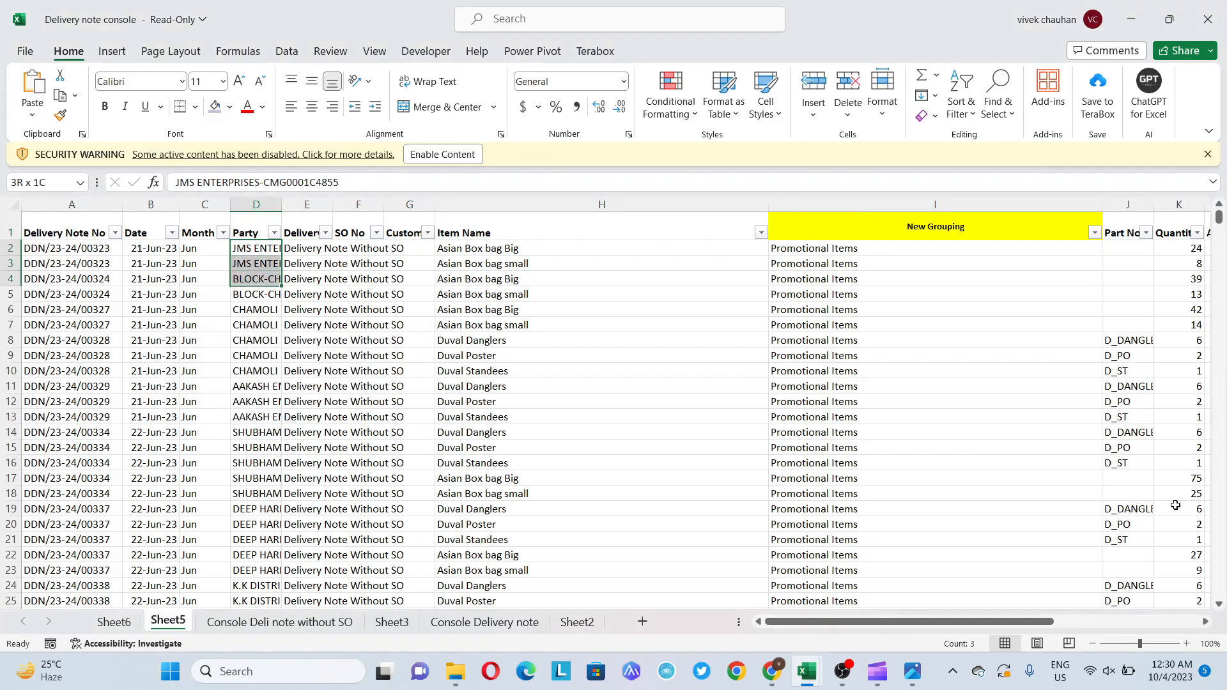
key(shift+Down)
key(shift+Down)
key(shift+Down)
key(shift+Down)
key(shift+Down)
key(shift+Down)
key(shift+Down)
key(shift+Down)
key(shift+Down)
key(shift+Down)
key(shift+Down)
key(shift+Down)
key(shift+Down)
key(shift+Down)
key(shift+Down)
key(shift+Down)
key(shift+Down)
key(shift+Down)
key(shift+Down)
key(shift+Down)
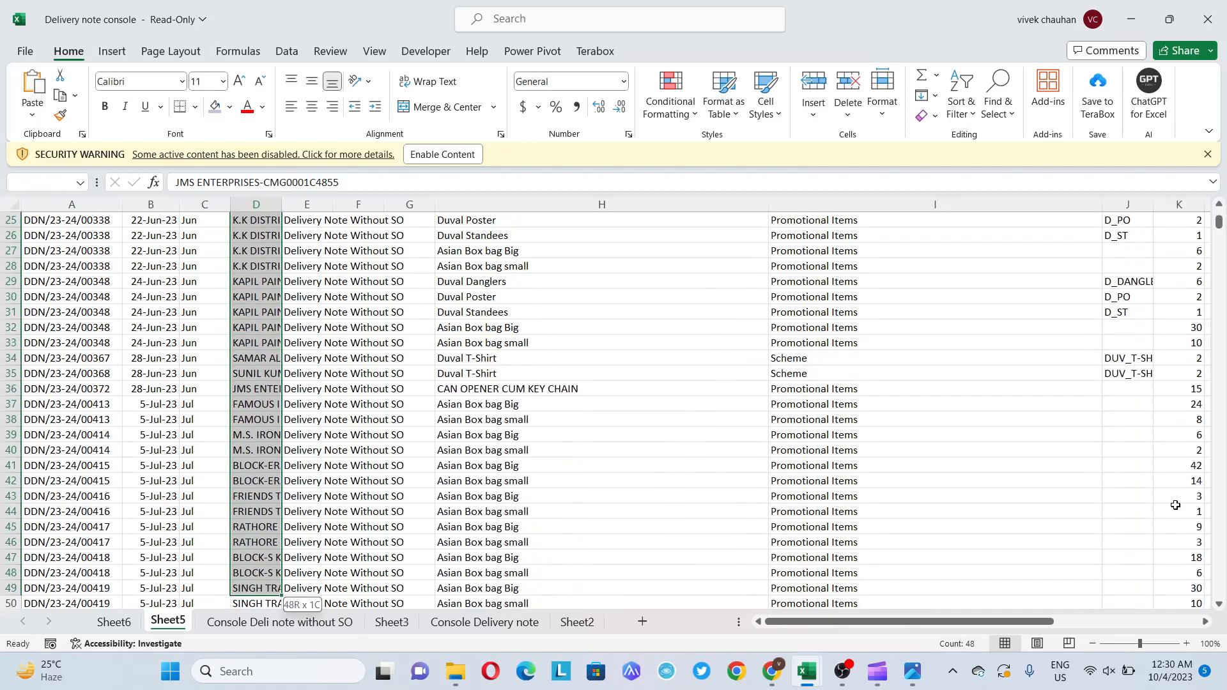
key(shift+Down)
key(shift+Down)
key(shift+Down)
key(shift+Down)
key(shift+Down)
key(shift+Down)
key(shift+Down)
key(shift+Down)
key(shift+Down)
key(shift+Down)
key(shift+Down)
key(shift+Down)
key(shift+Down)
key(shift+Down)
key(shift+Down)
key(shift+Down)
key(shift+Down)
key(shift+Down)
key(shift+Down)
key(shift+Down)
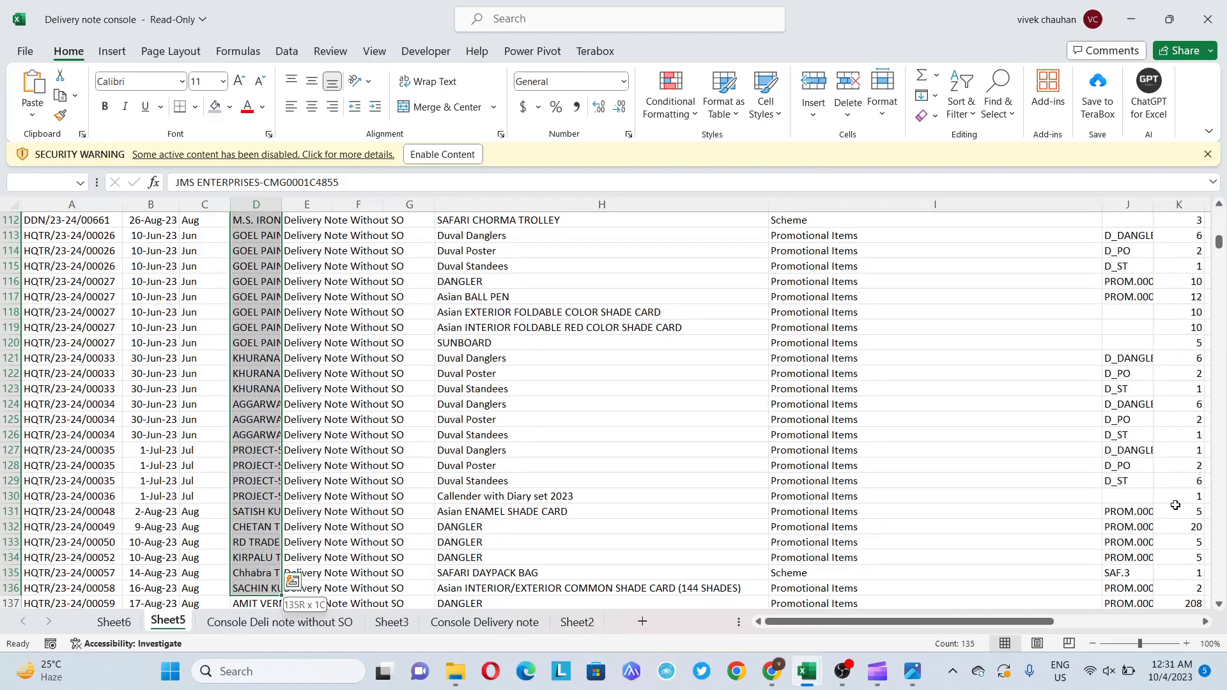
key(ctrl+shift+Down)
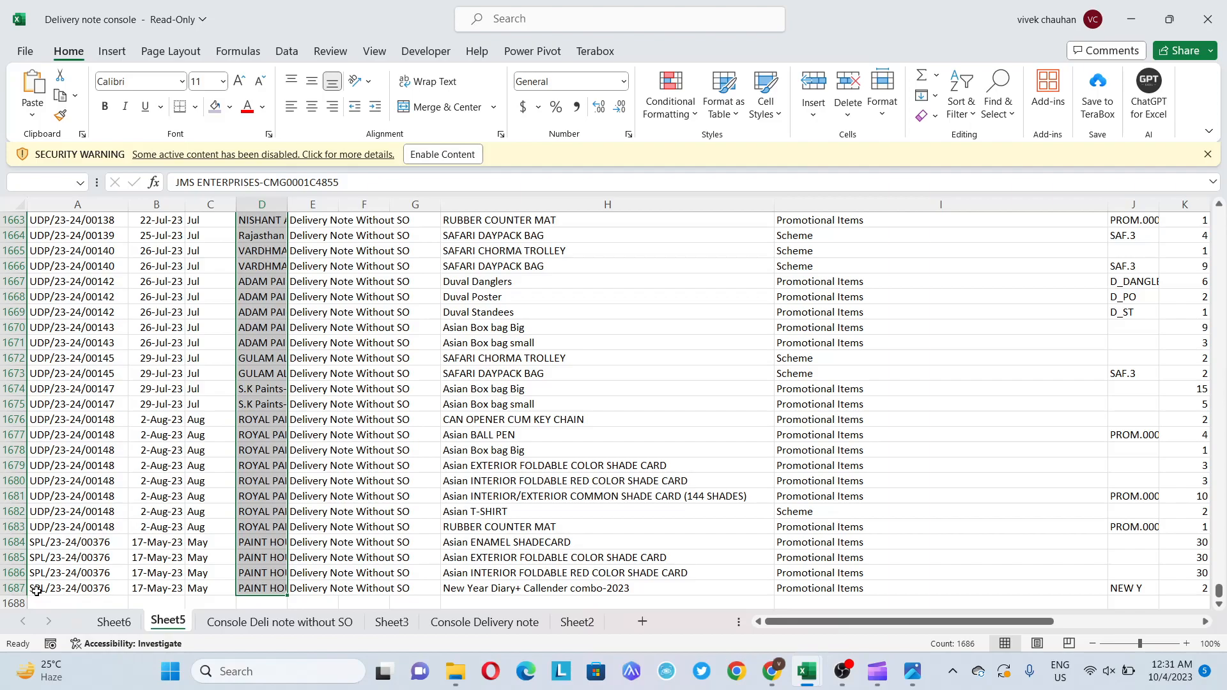
- Return to the header row and view the filter options of the Date column, leaving them unchanged
key(ctrl+Home)
key(Right)
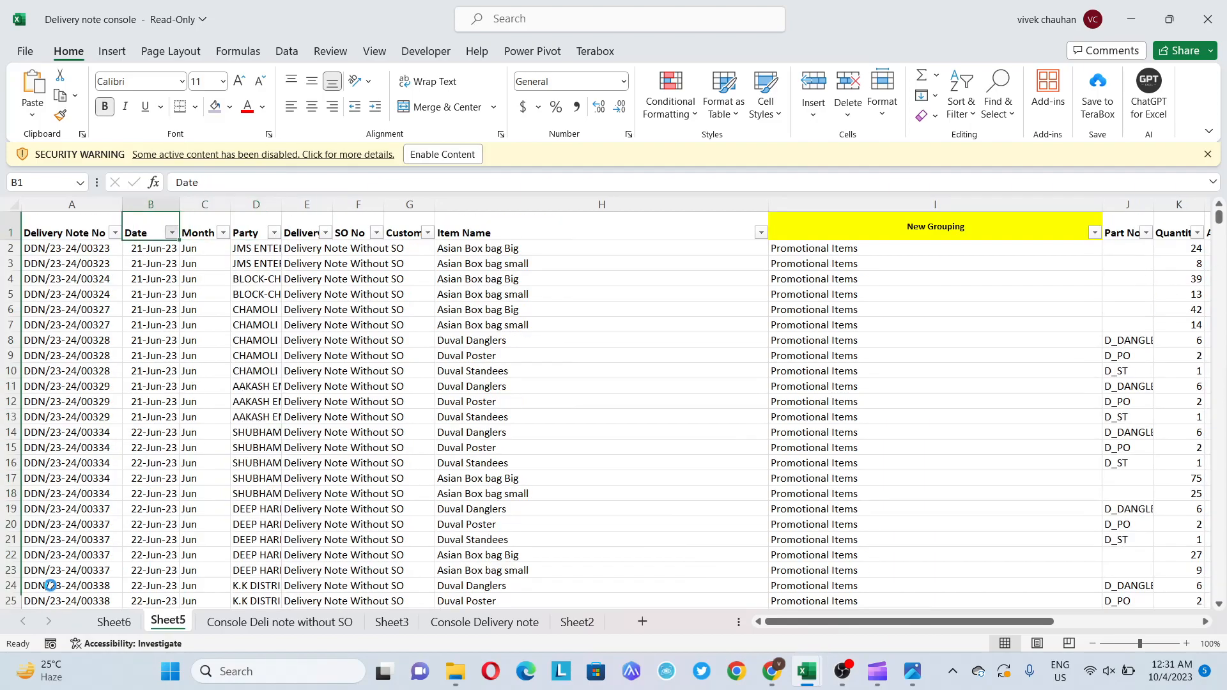
key(alt+Down)
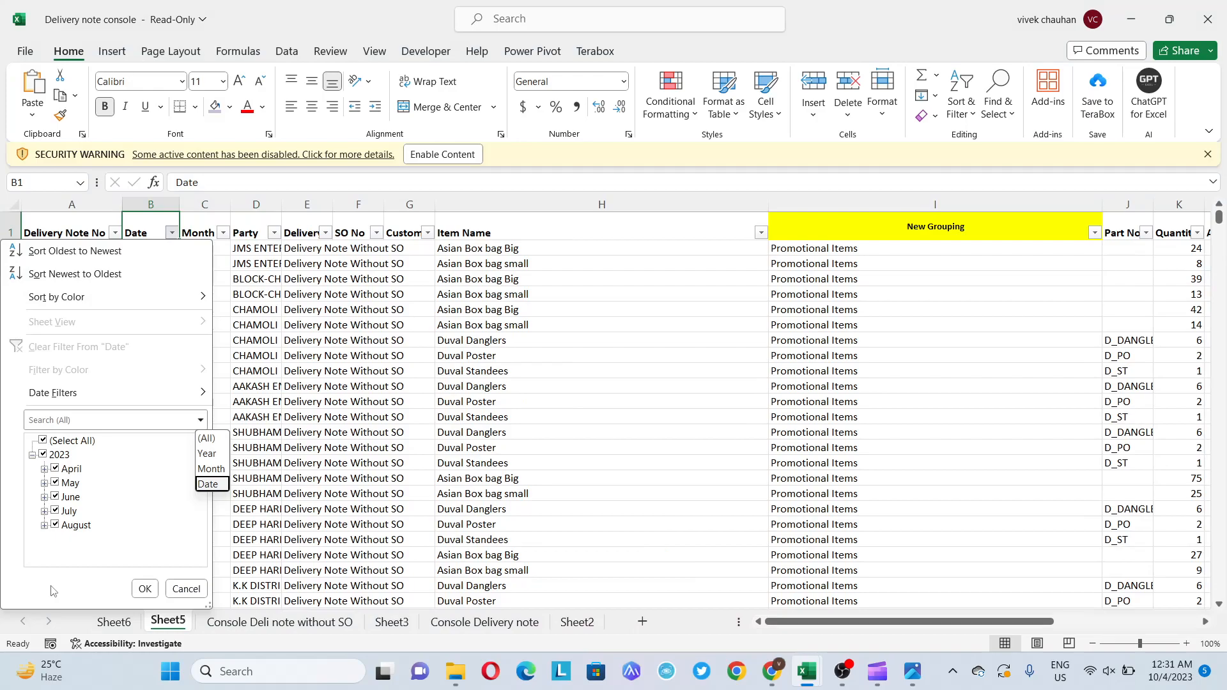
key(Escape)
- Look across the remaining column headers beyond Date, including the item, grouping and quantity columns
key(Right)
key(Right)
key(Right)
key(Right)
key(Right)
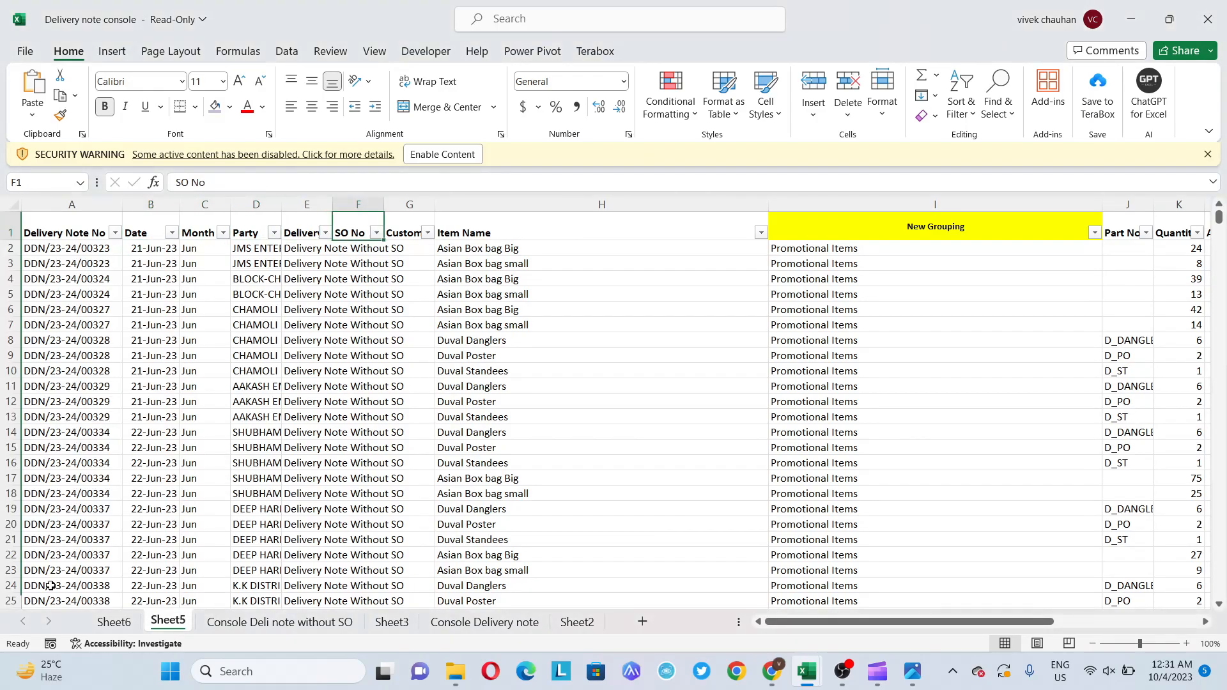
key(Right)
key(Right)
key(Right)
key(Right)
key(Right)
key(Right)
key(Right)
key(Right)
key(Left)
key(Left)
key(Left)
key(Left)
key(Left)
key(Left)
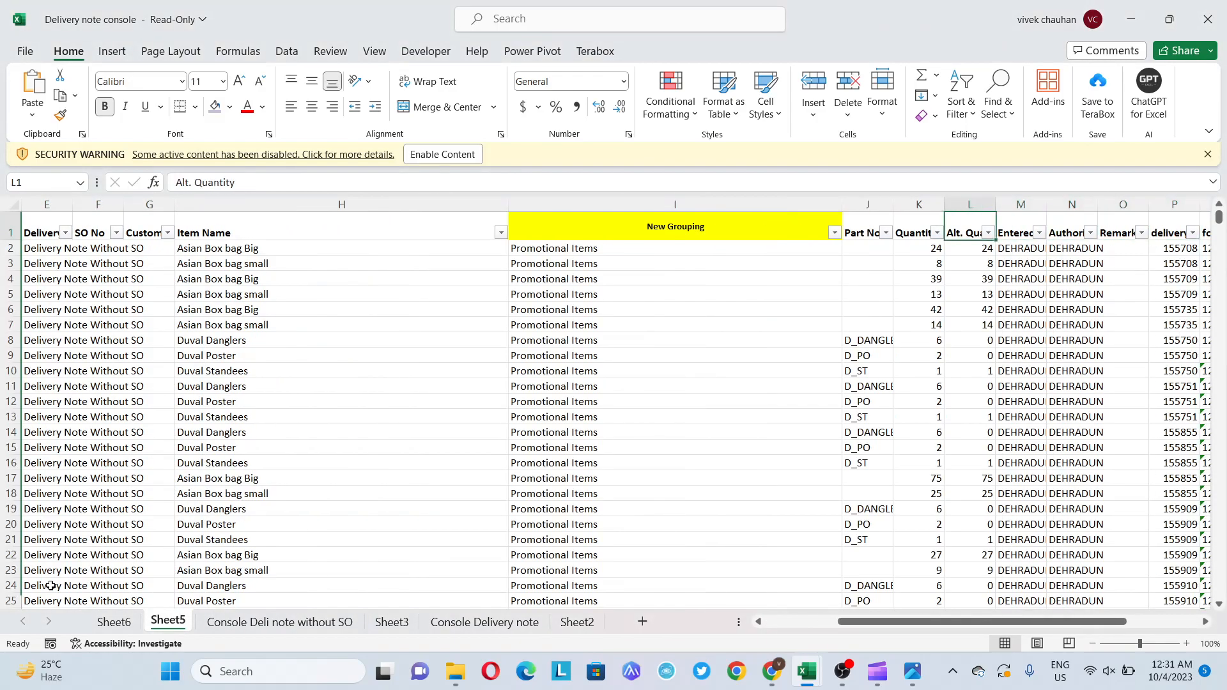
- Browse the filter list of the Item Name column without applying a filter
key(Left)
key(alt+Down)
key(Down)
key(Down)
key(Down)
key(Down)
key(Down)
key(Down)
key(Down)
key(Down)
key(Down)
key(Down)
key(Down)
key(Down)
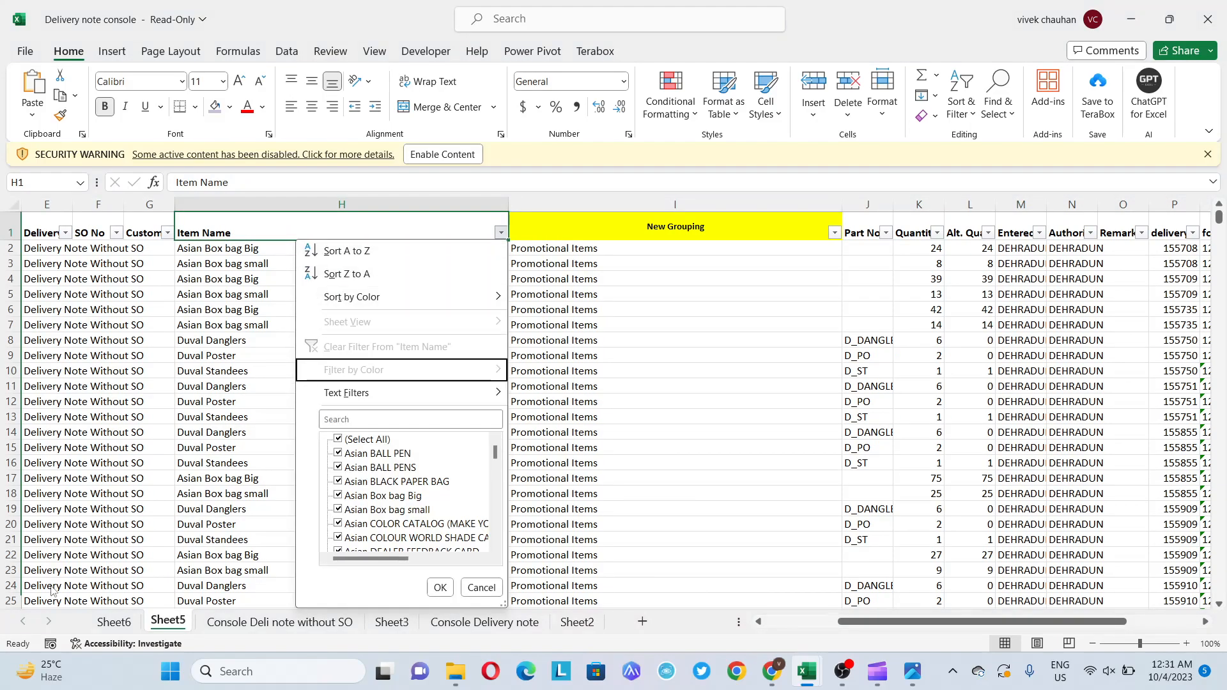
key(Down)
key(Down)
key(Down)
key(Down)
key(Down)
key(Down)
key(Down)
key(Down)
key(Down)
key(Down)
key(Escape)
- Filter the New Grouping column to show only Packing Material records
key(Right)
key(Down)
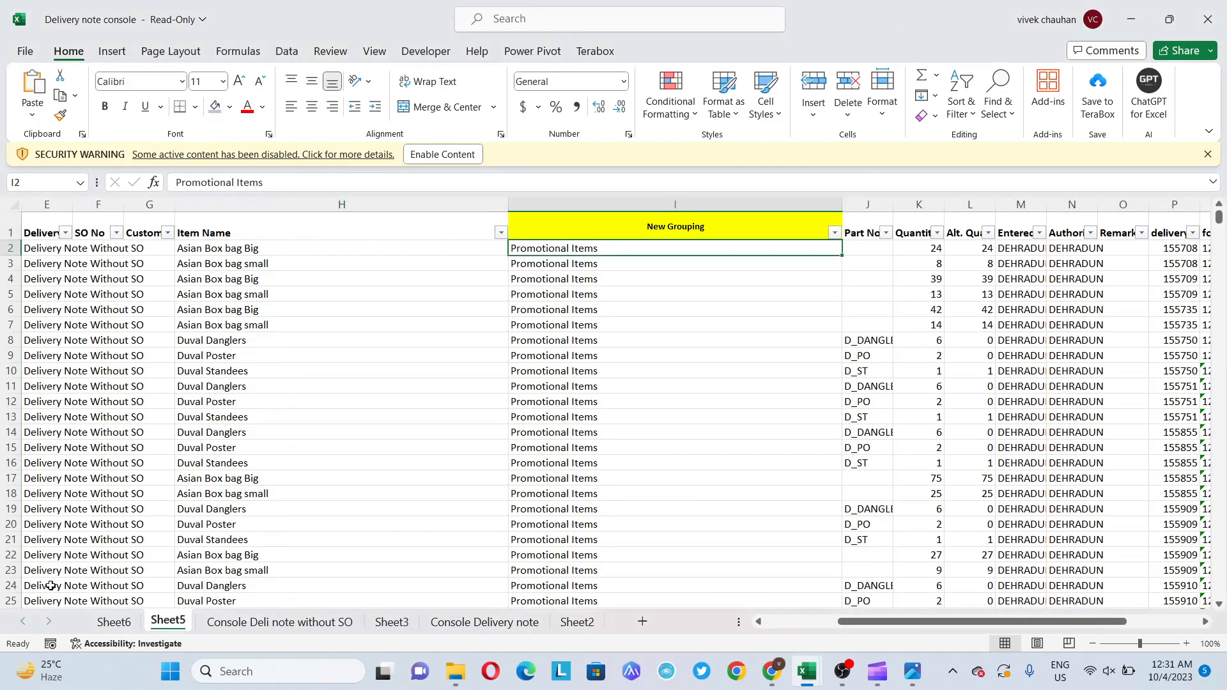
key(Up)
key(alt+Down)
key(Down)
key(Down)
key(Down)
key(Down)
key(Down)
key(Down)
key(Down)
key(Up)
key(space)
key(Down)
key(space)
key(Return)
- Examine the item names and grouping of the filtered Packing Material records
key(Left)
key(Left)
key(Down)
key(Right)
key(Right)
key(Left)
key(Right)
key(Up)
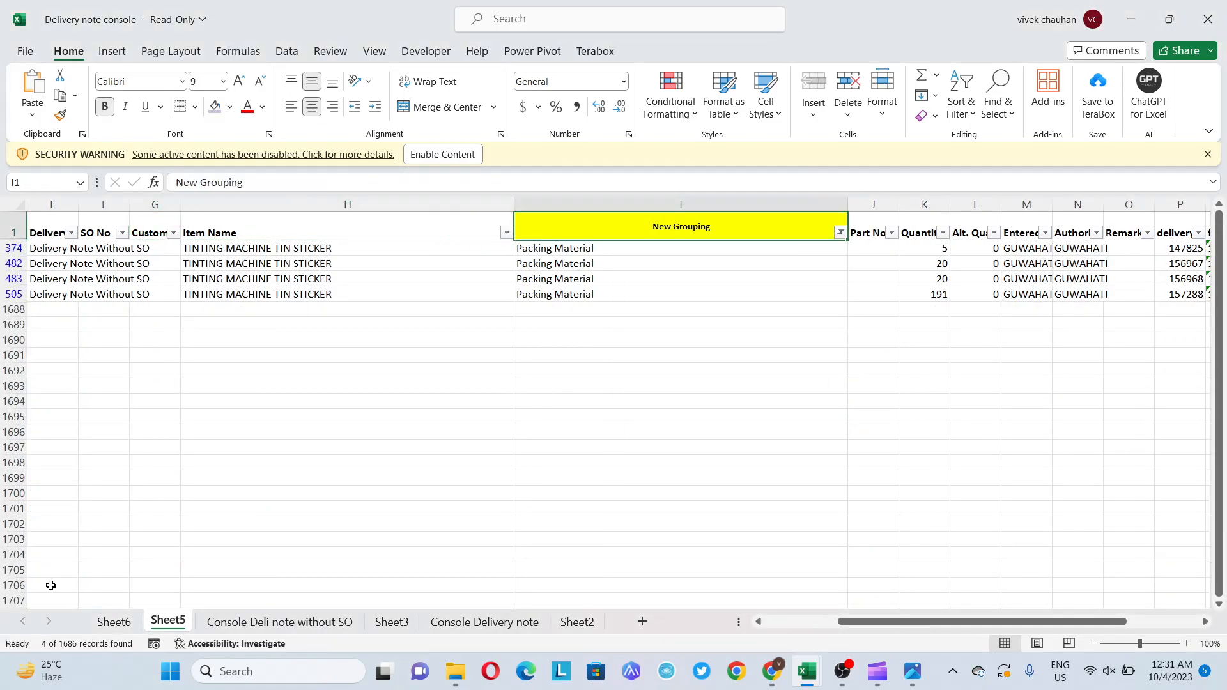
- Change the New Grouping filter to show only Promotional Items records
key(alt+Down)
key(Down)
key(Down)
key(Down)
key(Down)
key(Down)
key(Down)
key(Down)
key(space)
key(Down)
key(space)
key(Return)
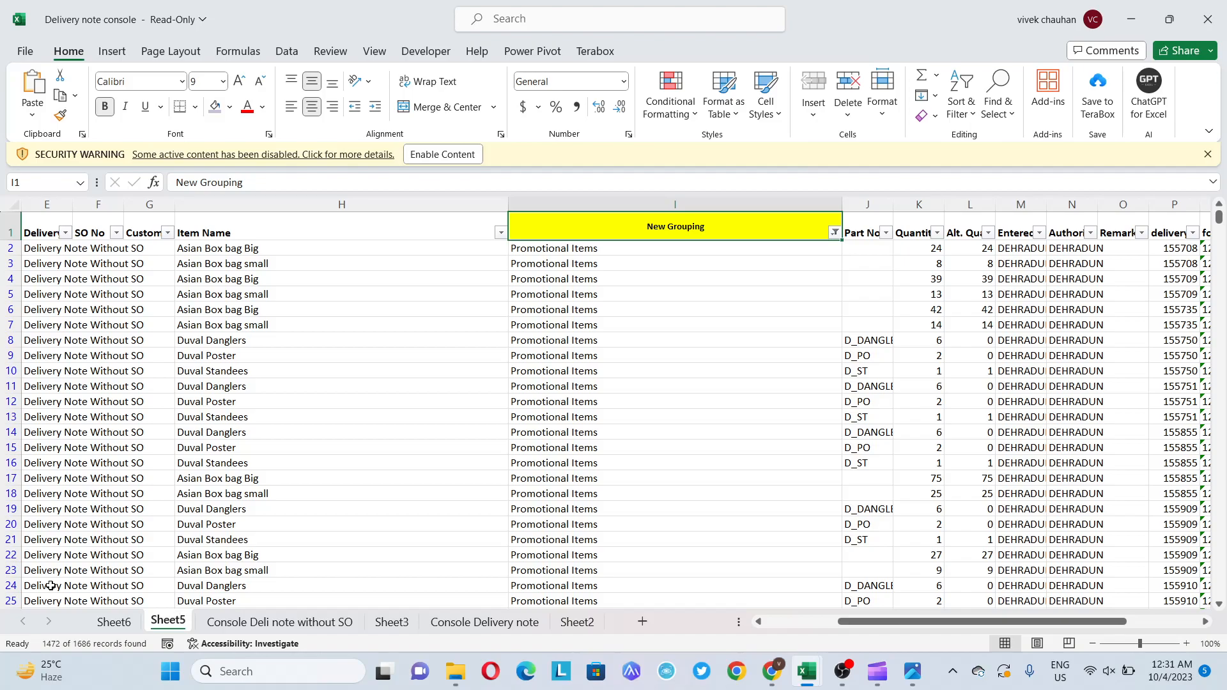
- Change the New Grouping filter to show only Scheme records
key(Right)
key(Left)
key(alt)
key(alt+Down)
key(Down)
key(Tab)
key(Down)
key(Down)
key(space)
key(Down)
key(space)
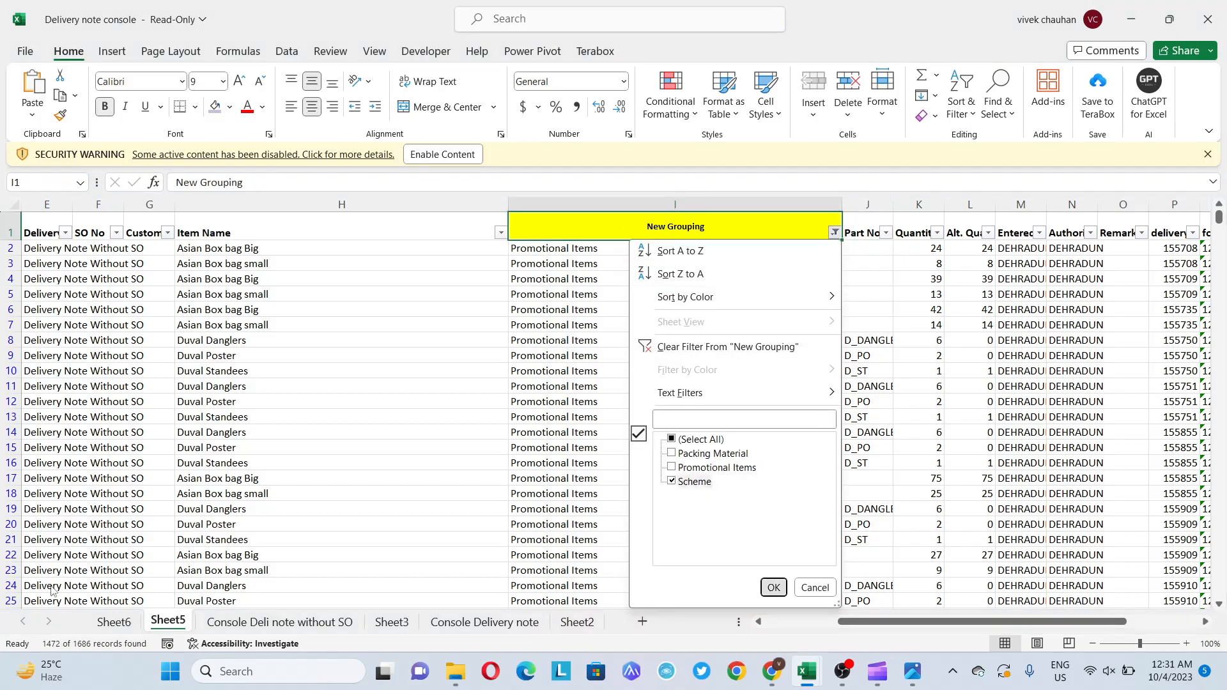
key(Return)
- Examine the item names of the filtered Scheme records from the first row to the last
key(Left)
key(Down)
key(Down)
key(Down)
key(Down)
key(Down)
key(Down)
key(Down)
key(Down)
key(Down)
key(Down)
key(Down)
key(Up)
key(Up)
key(Down)
key(ctrl+Down)
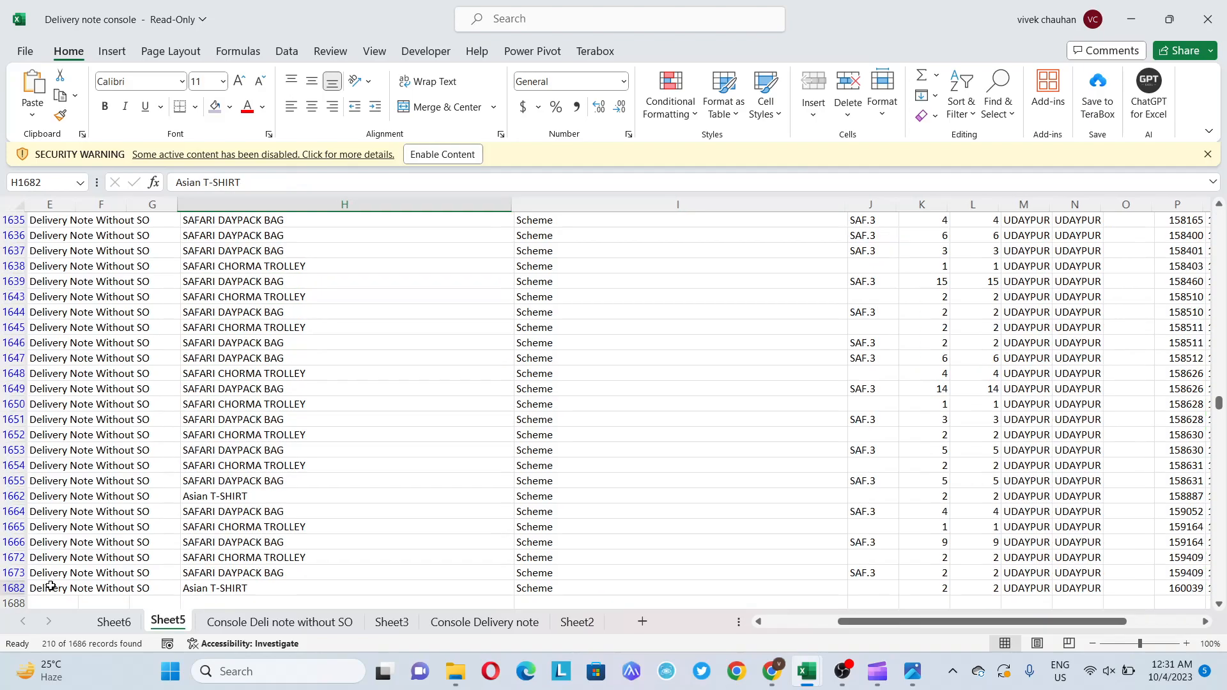
key(Up)
key(Up)
key(Up)
key(Up)
key(Up)
key(ctrl+Up)
key(Down)
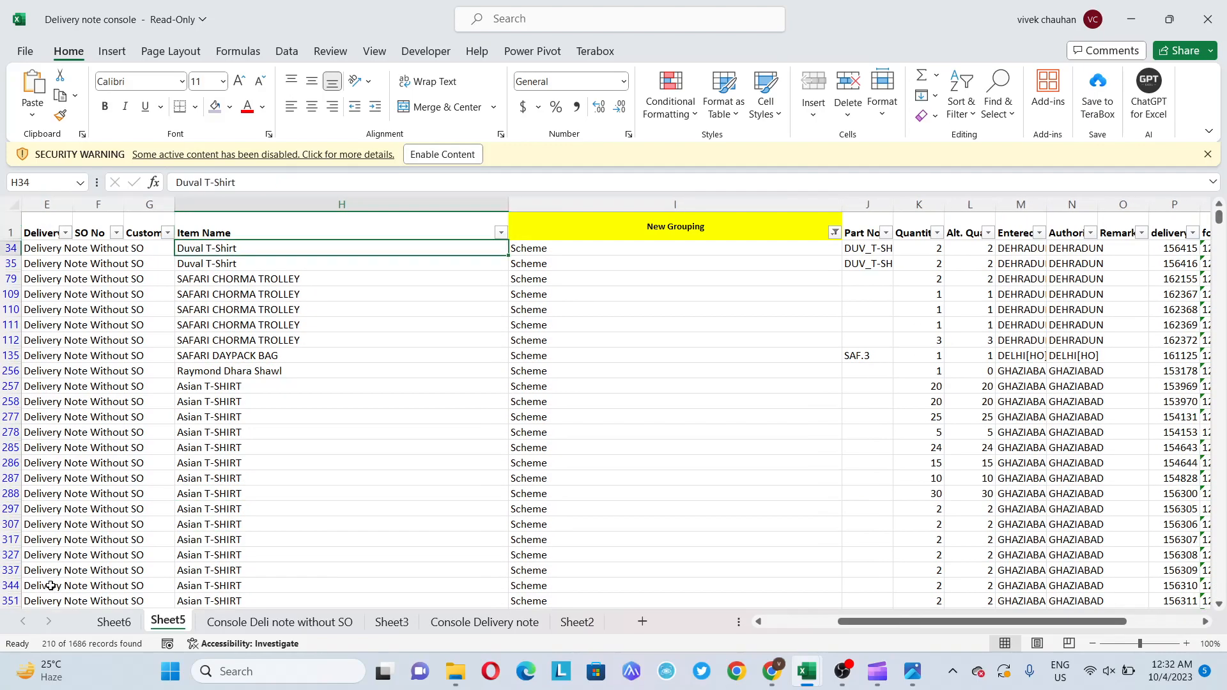
- Clear the filter from the New Grouping column so all records show
key(Right)
key(Right)
key(Left)
key(Up)
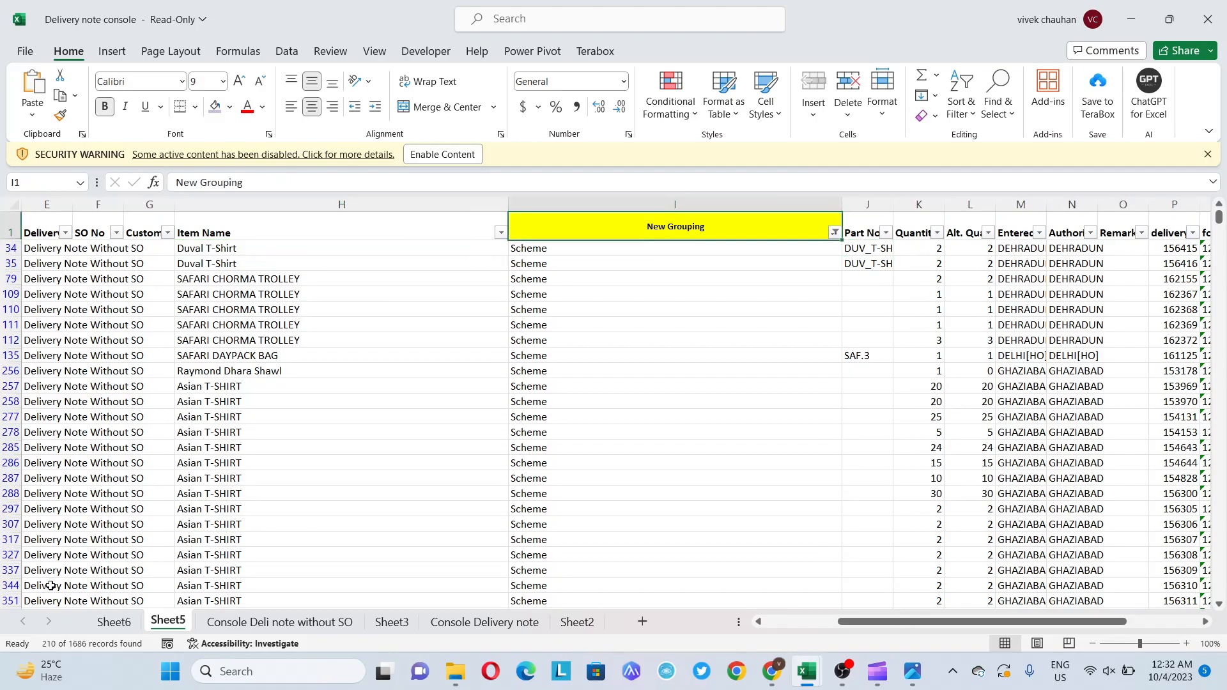
key(alt+Down)
key(Down)
key(Tab)
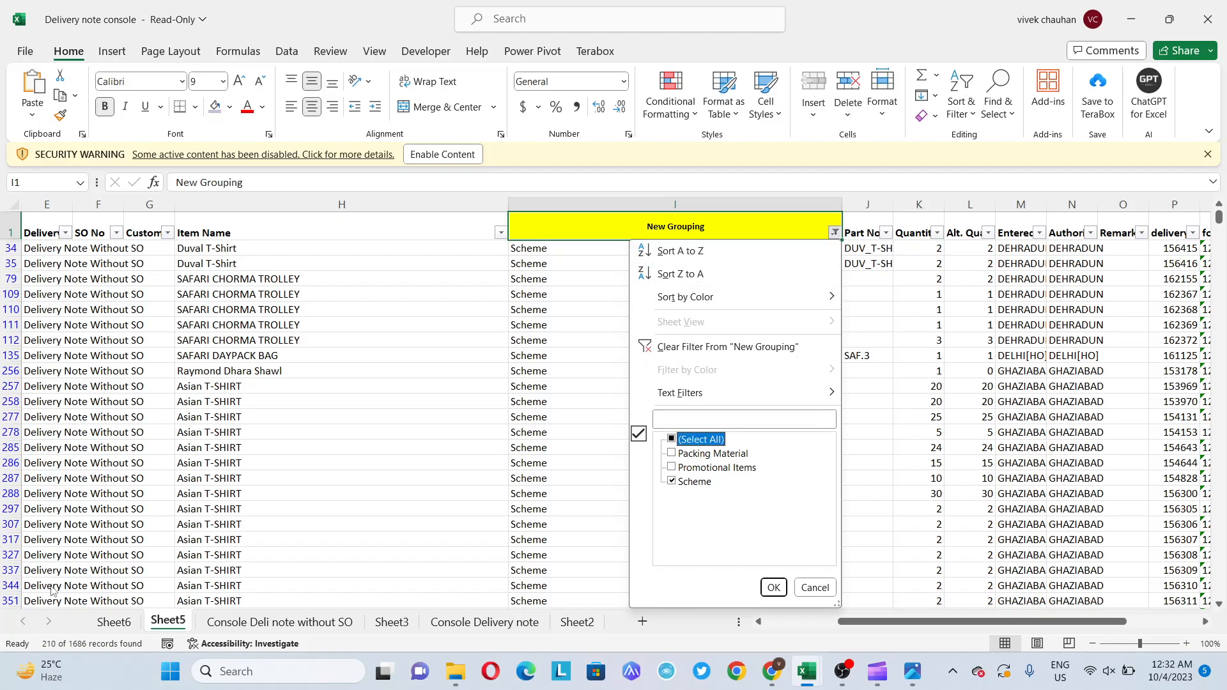
key(Escape)
key(alt+Down)
key(c)
- Look across the columns of the unfiltered table, from the date and month to the quantity and remaining columns
key(Home)
key(Right)
key(Right)
key(Right)
key(Left)
key(Left)
key(Down)
key(Left)
key(Up)
key(Down)
key(Right)
key(ctrl+Right)
key(ctrl+Right)
key(ctrl+Right)
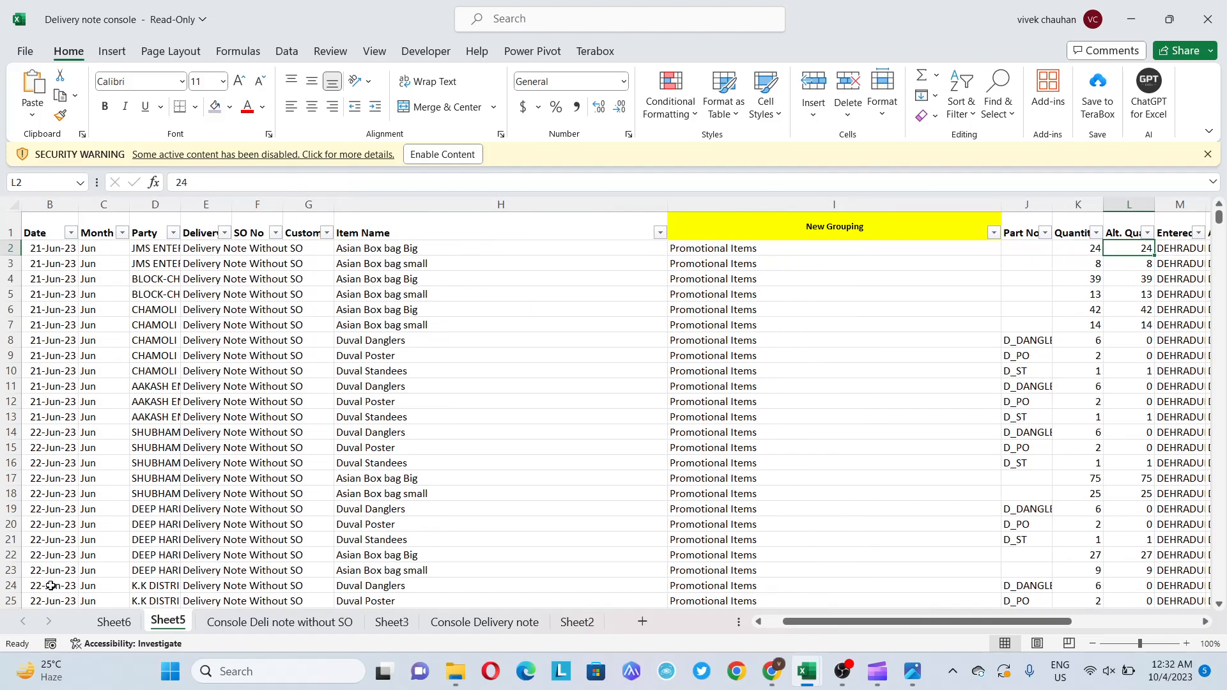
key(Right)
key(Left)
key(Left)
key(Left)
key(Left)
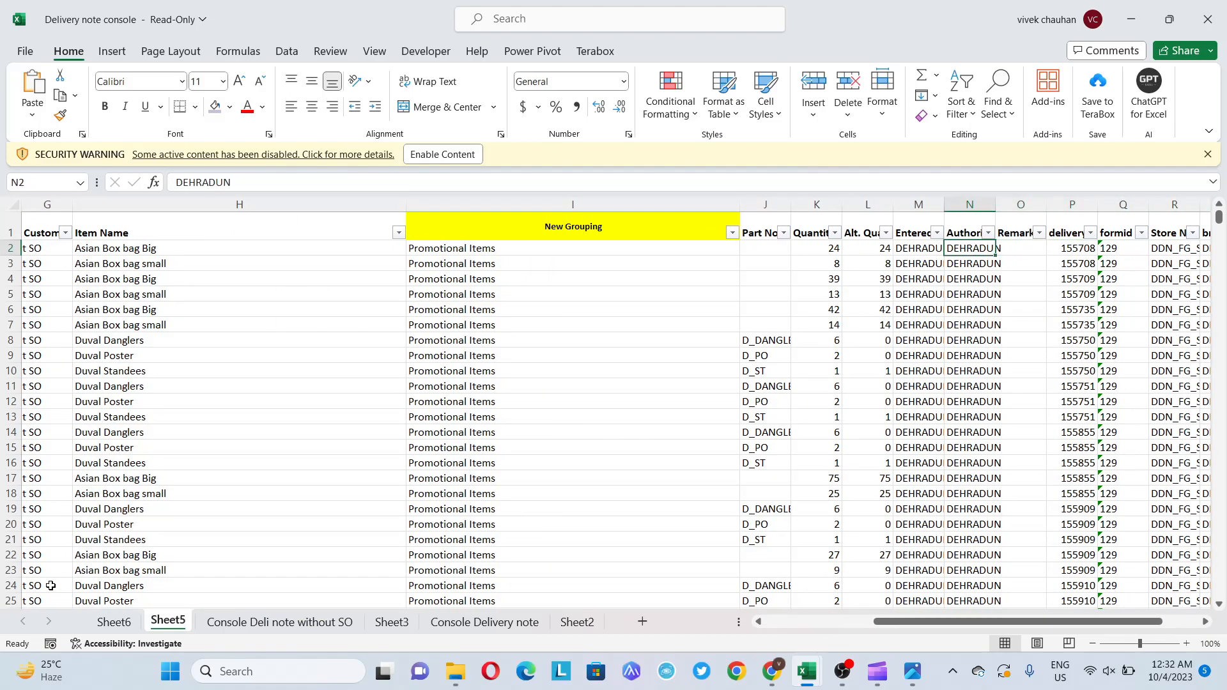
key(Right)
key(ctrl+Right)
key(ctrl+Right)
key(Up)
key(Left)
key(Left)
key(Left)
key(Left)
key(Right)
key(Down)
key(Right)
key(Right)
key(Up)
- Create a PivotTable on a new worksheet from the whole Sheet5 data table, range A1:W1687
key(ctrl+Home)
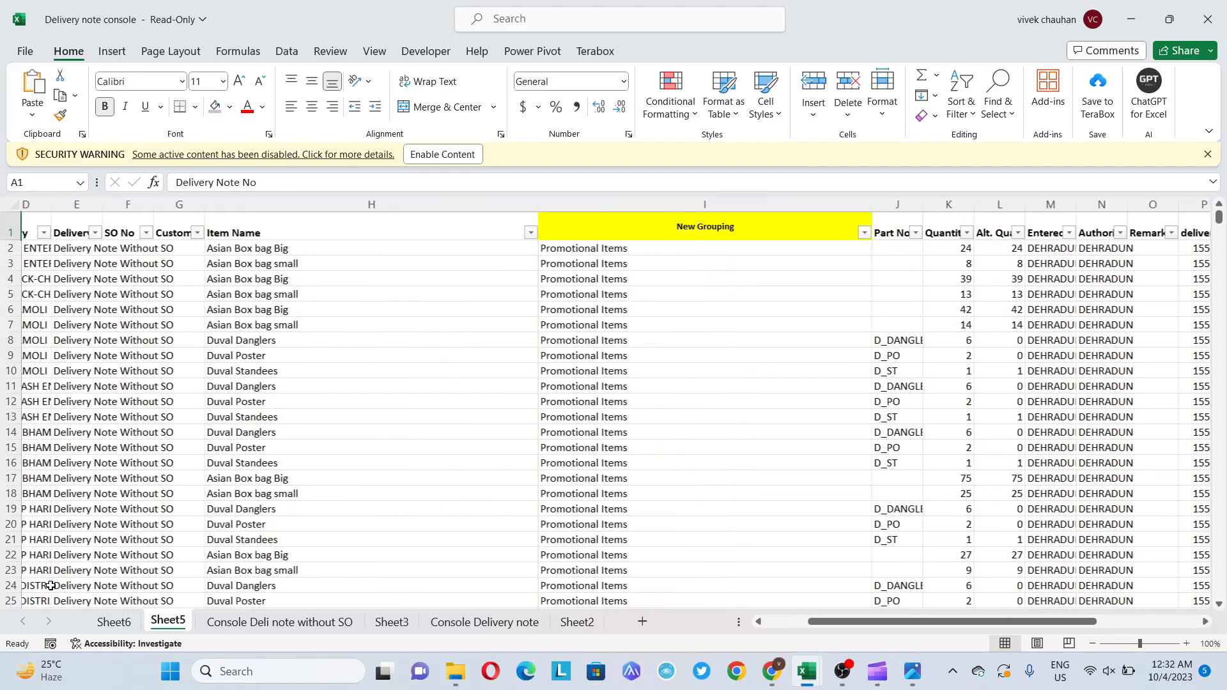
key(ctrl+shift+Right)
key(ctrl+shift+Down)
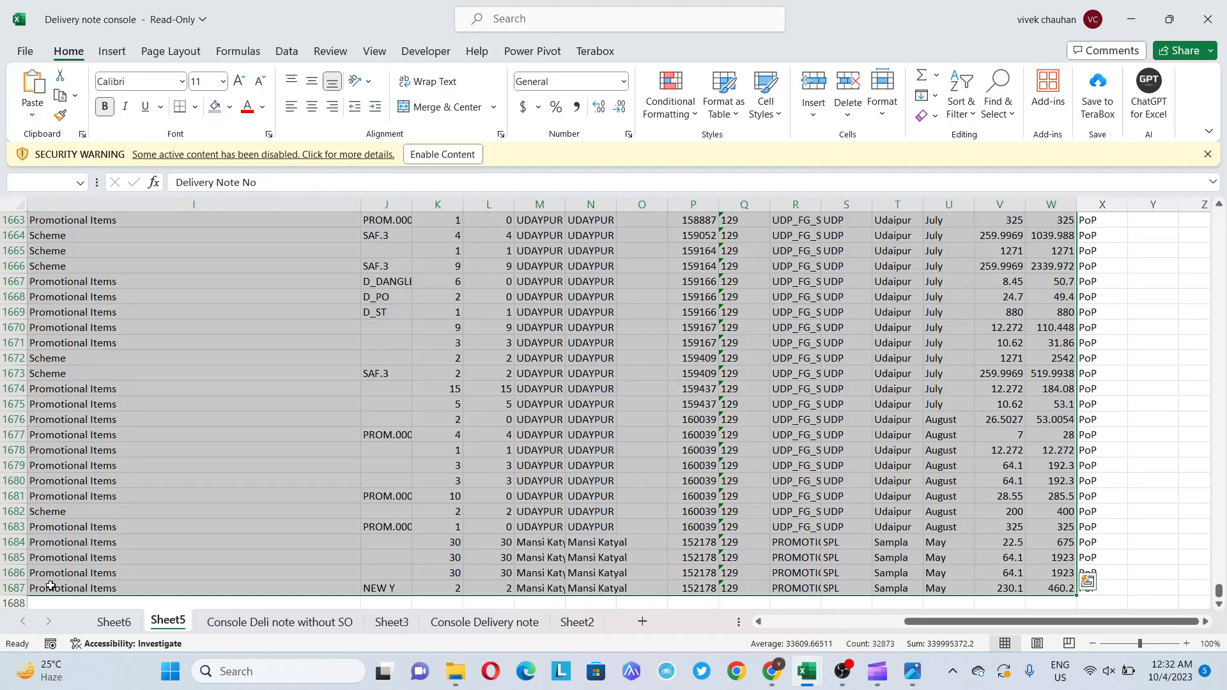
key(alt+n)
key(Escape)
key(Escape)
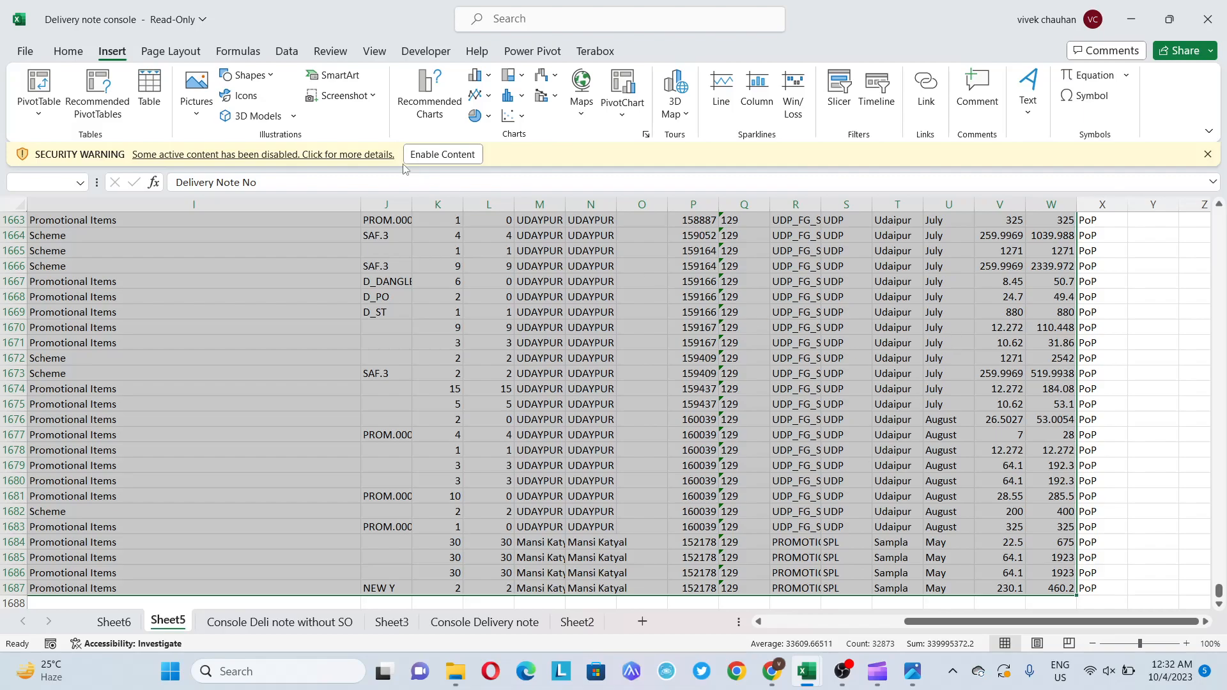
click(39, 110)
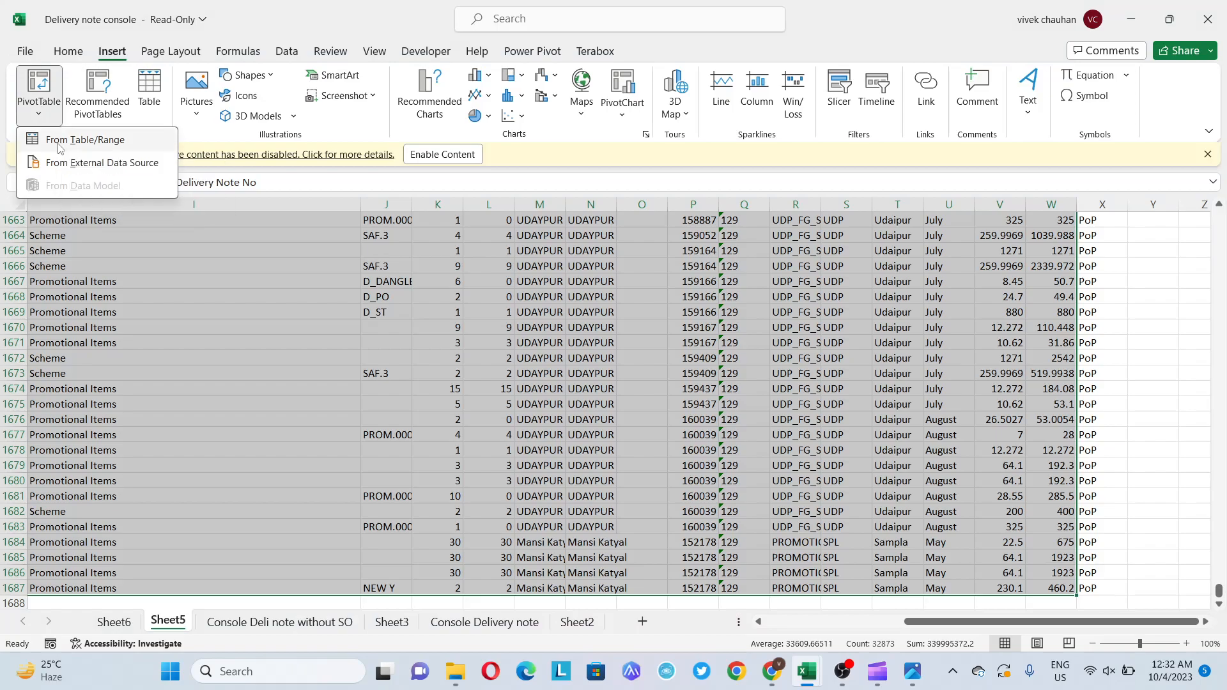
click(58, 141)
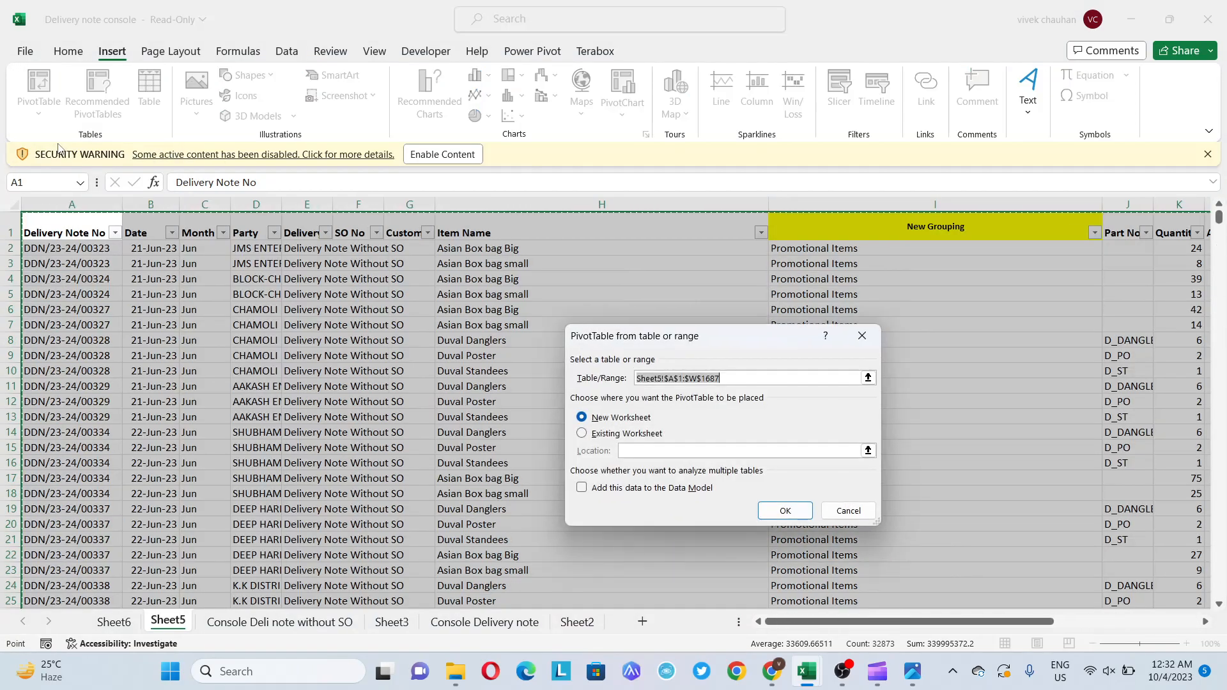
key(Return)
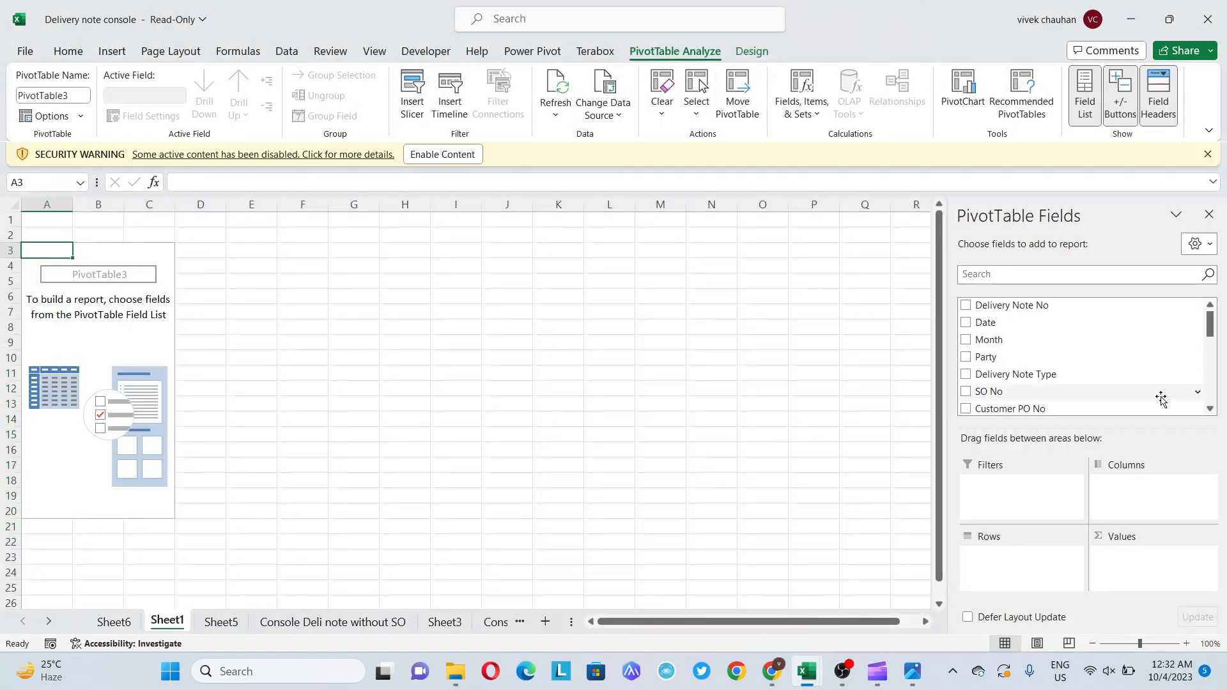
- Lay out the PivotTable with Branch as rows, month2 as columns and the sum of value as values
scroll(1216, 386, down, 2)
scroll(1214, 383, down, 3)
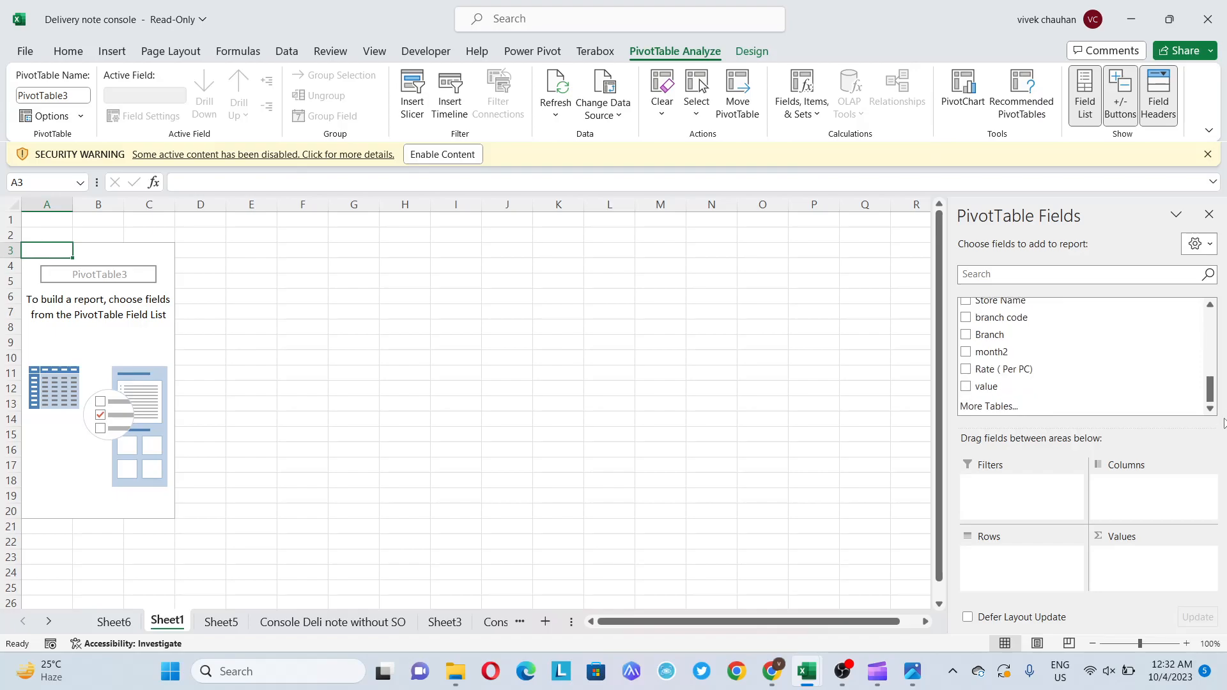
click(966, 334)
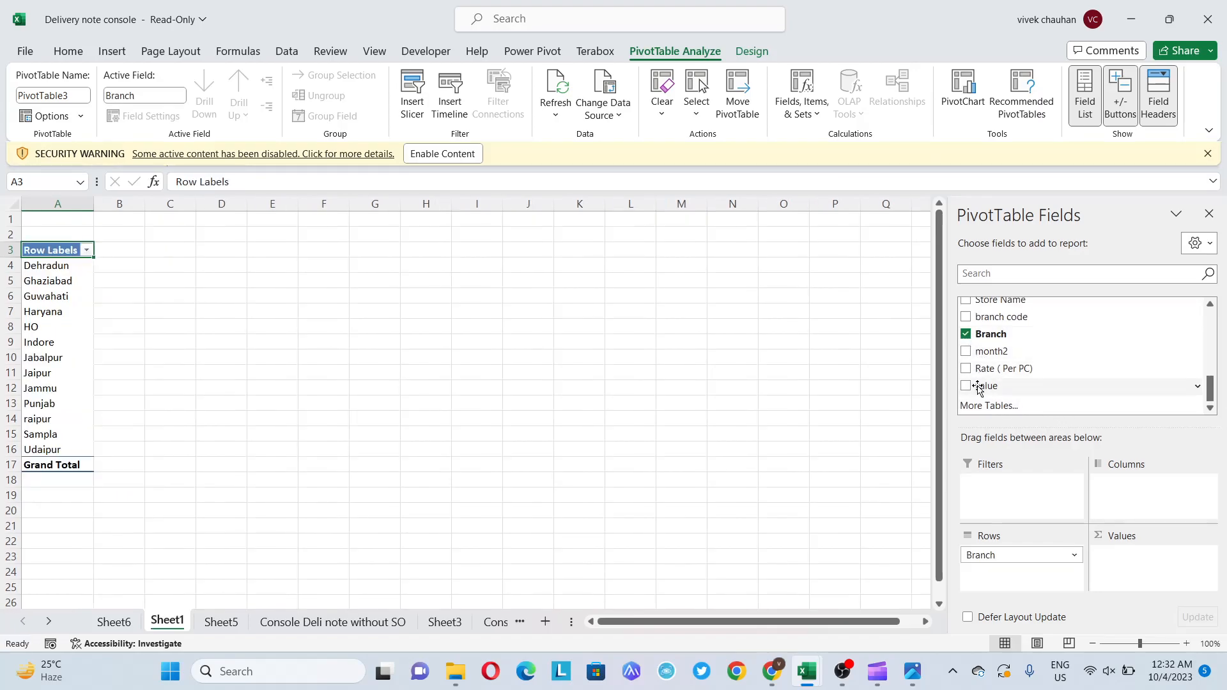
drag(972, 357, 1144, 498)
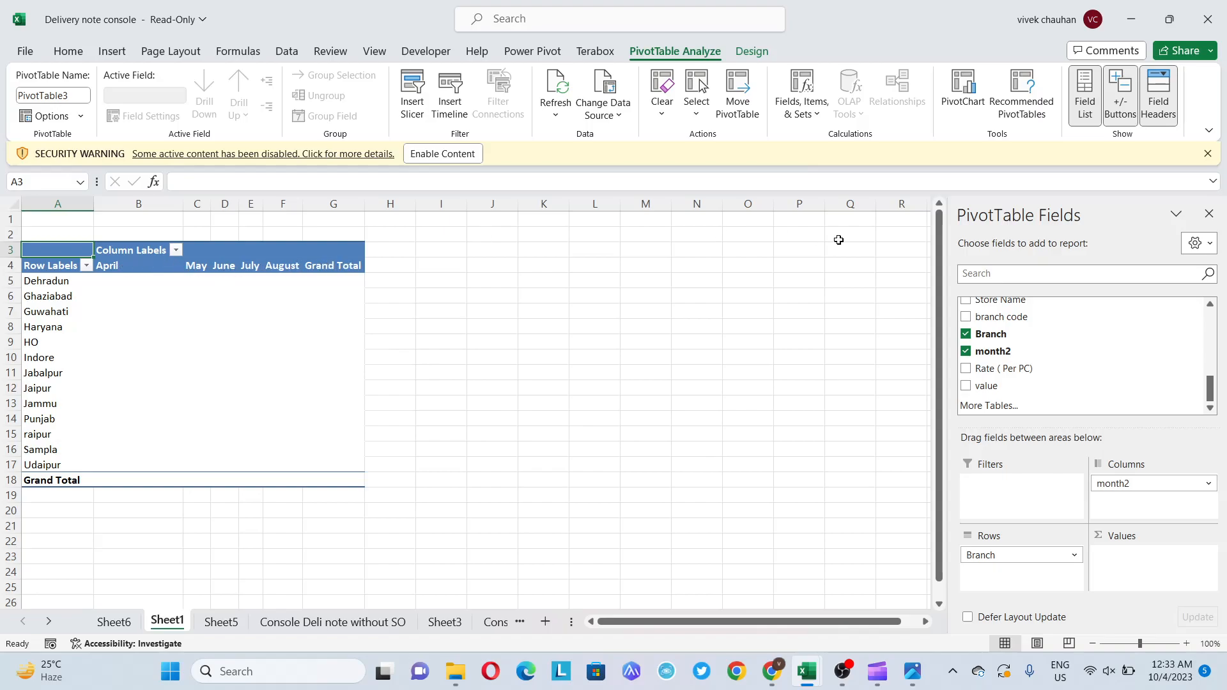
click(1209, 351)
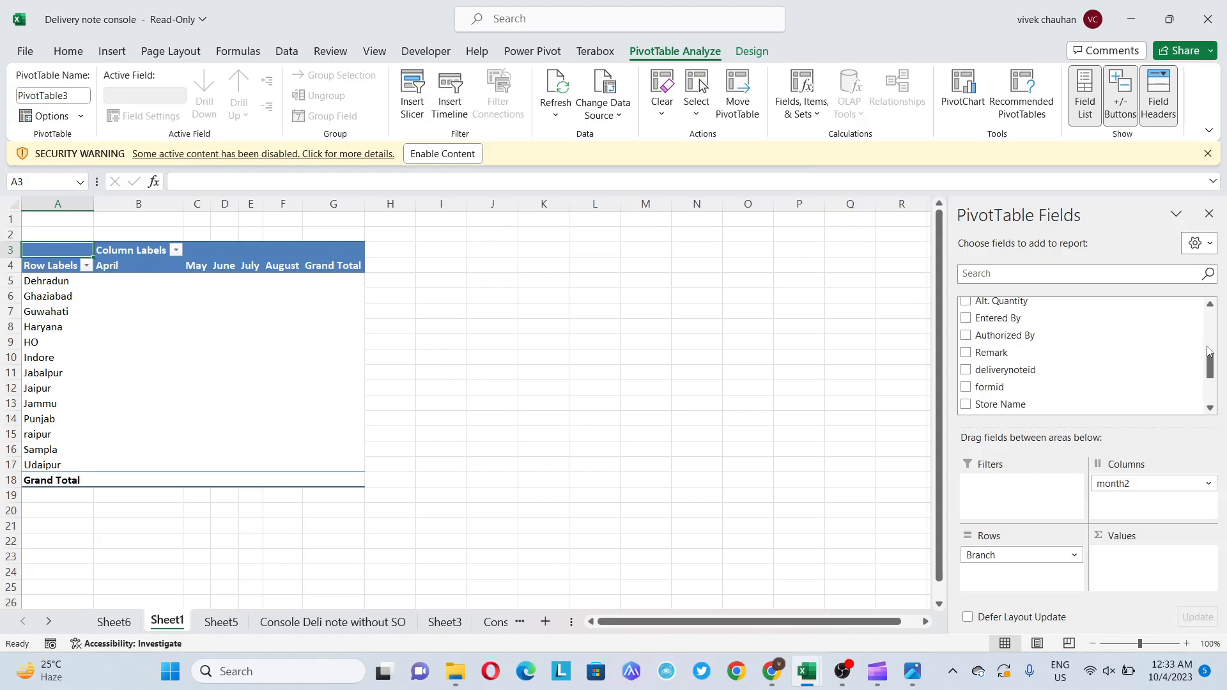
scroll(1209, 351, down, 2)
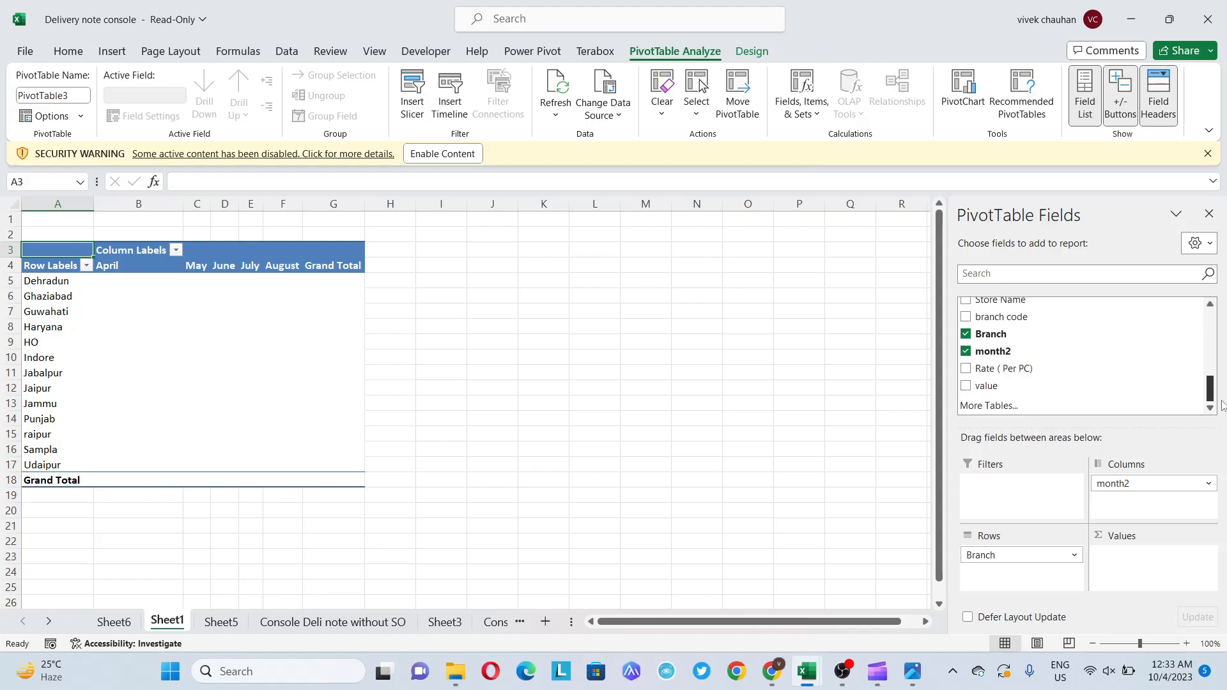
click(967, 386)
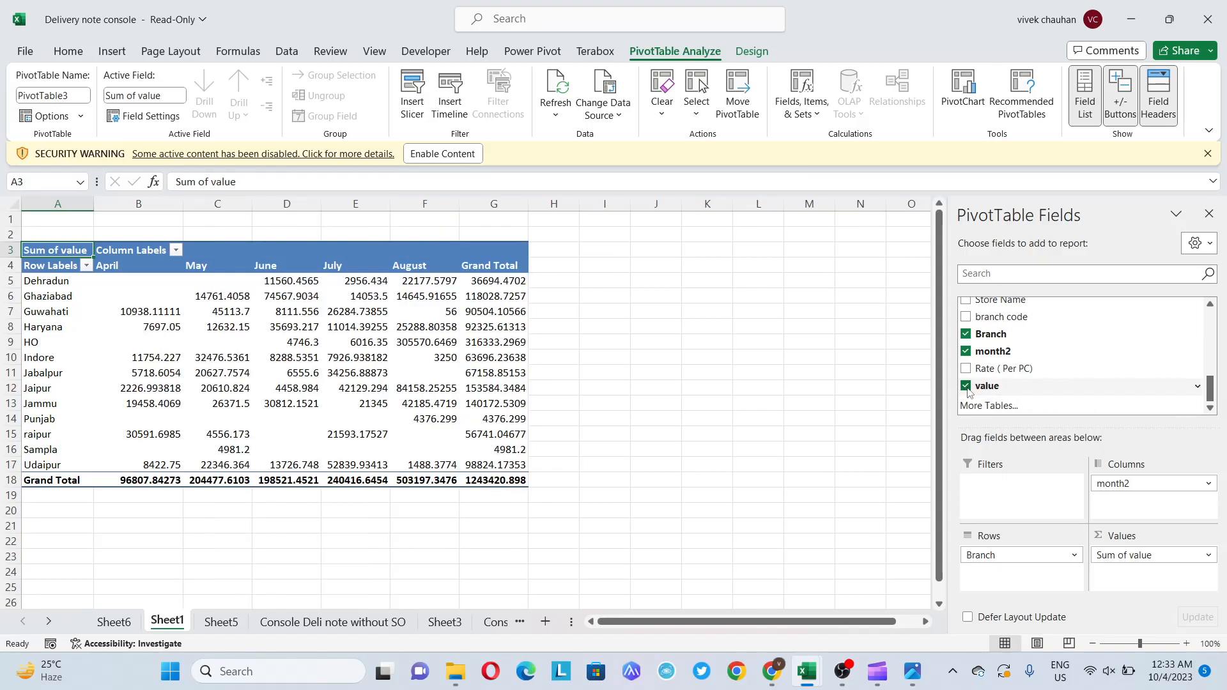
- Format all PivotTable amounts, including the grand totals, in comma style with no decimal places
key(Down)
key(Right)
key(Down)
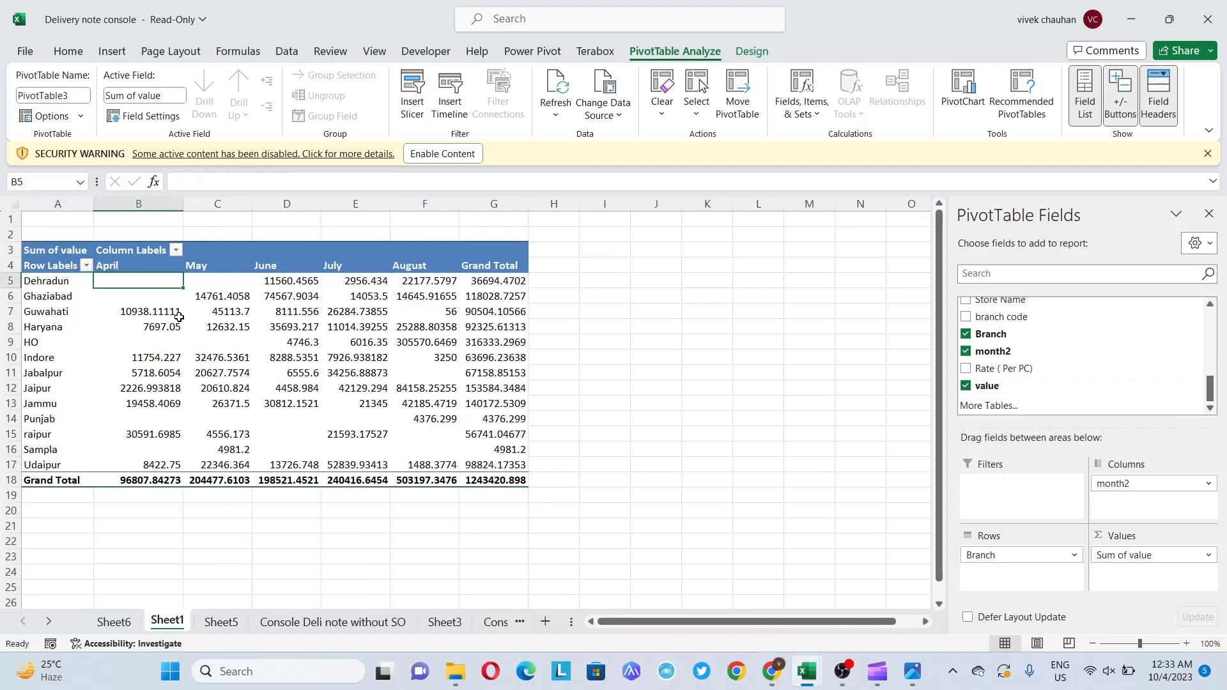
key(shift+Right)
key(shift+Right)
key(shift+Down)
key(shift+Down)
key(shift+Right)
key(shift+Right)
key(shift+Right)
key(shift+Down)
key(shift+Down)
key(shift+Down)
key(shift+Down)
key(shift+Down)
key(shift+Down)
key(shift+Down)
key(shift+Down)
key(shift+Down)
key(shift+Down)
key(shift+Down)
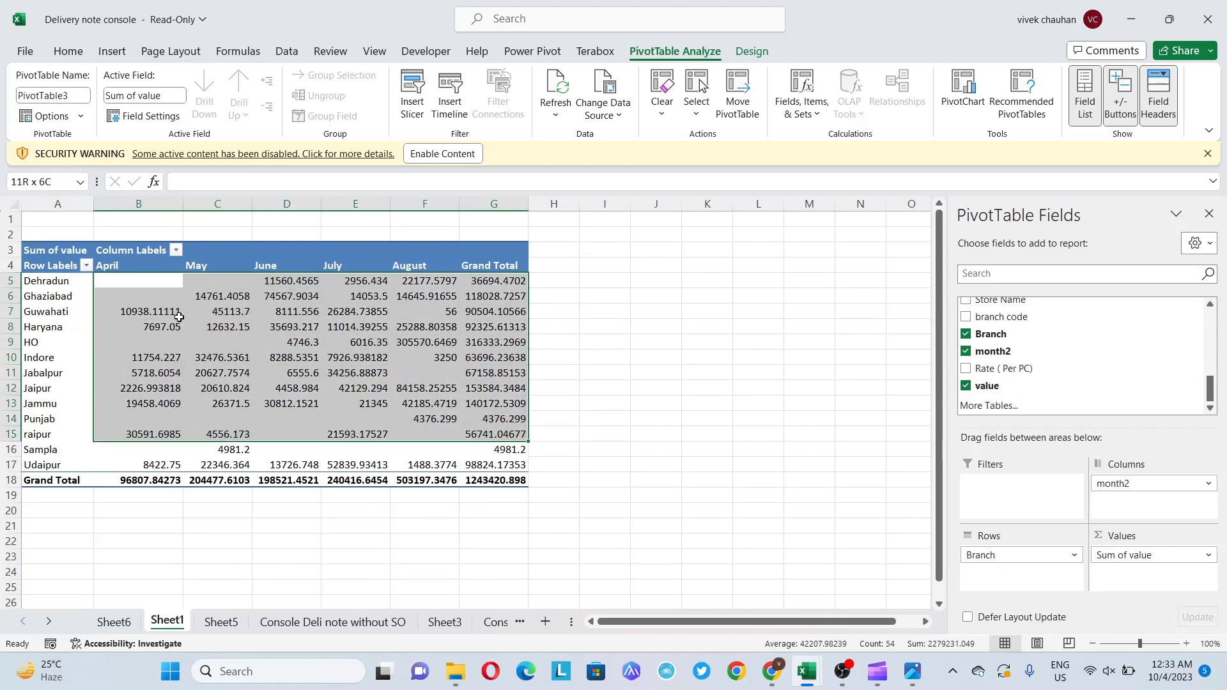
click(75, 52)
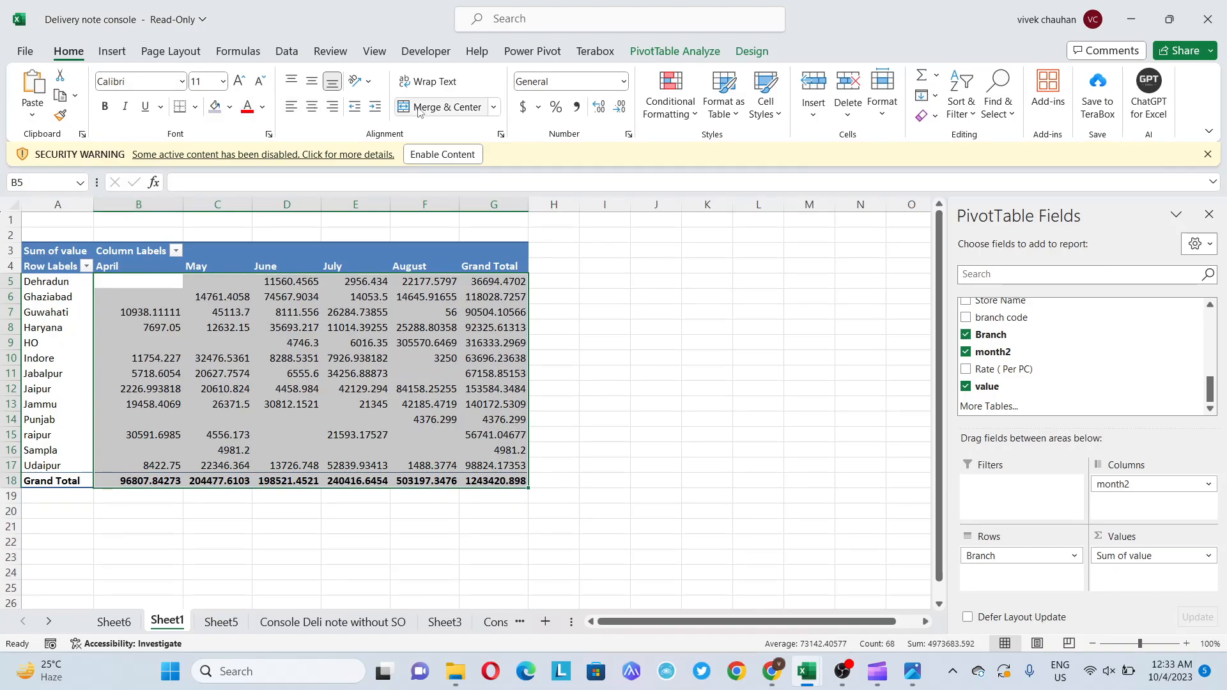
click(576, 107)
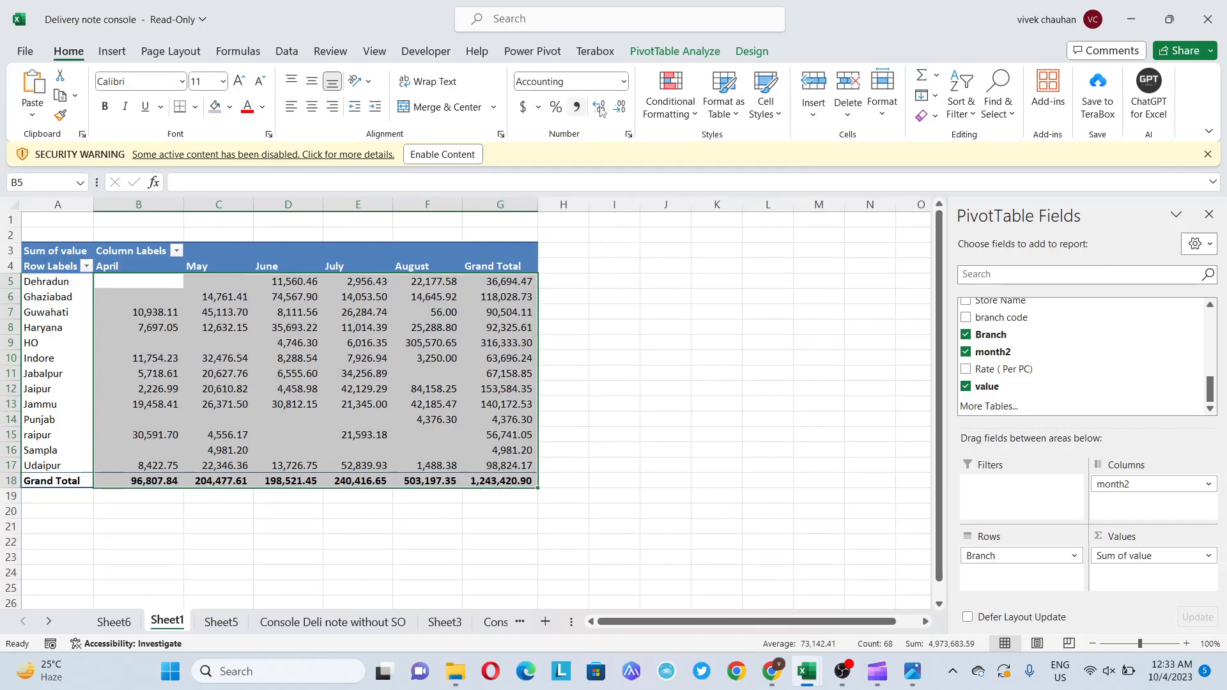
click(615, 108)
click(615, 109)
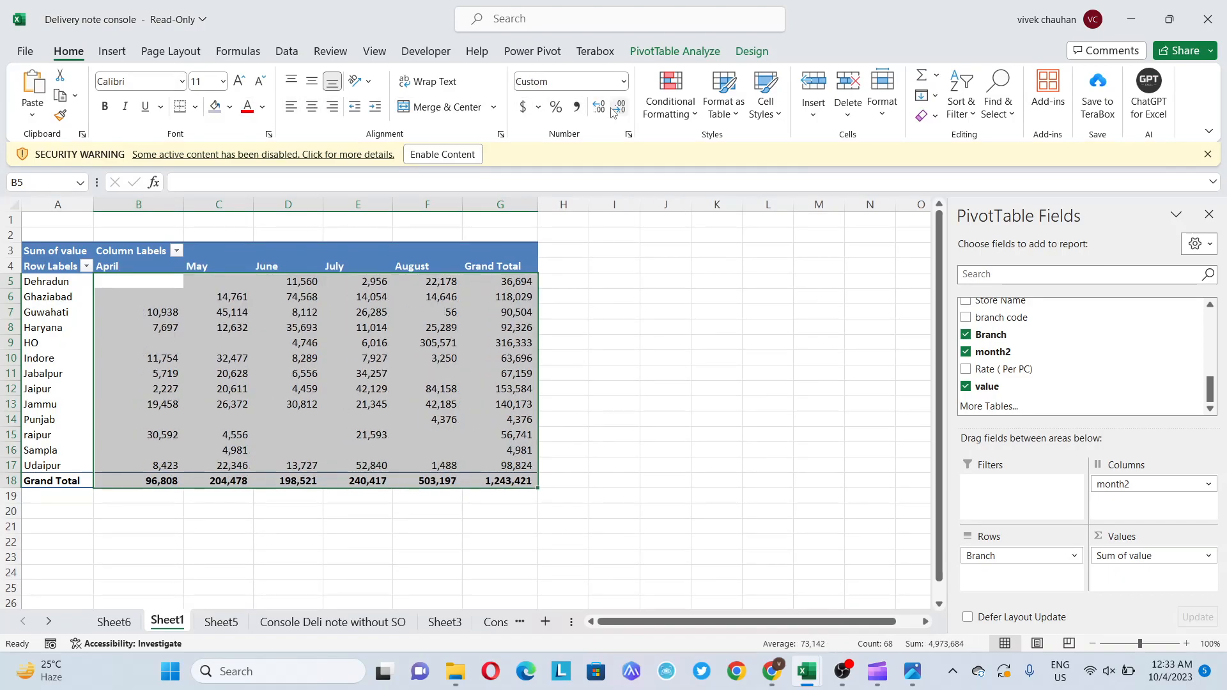
- Autofit the PivotTable's column widths to the contents from the Row Labels header row down
key(Up)
key(Up)
key(Left)
key(ctrl+shift+Right)
key(Down)
key(ctrl+shift+Right)
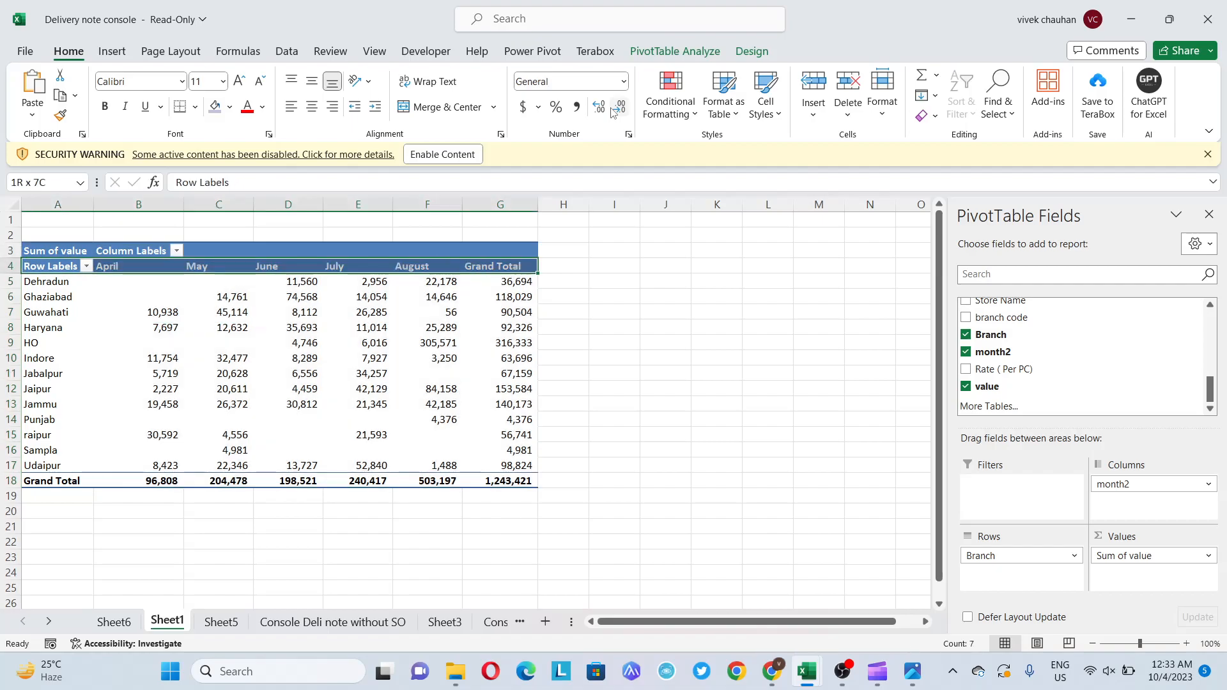
key(ctrl+shift+Down)
key(alt+o)
key(c)
key(a)
key(Left)
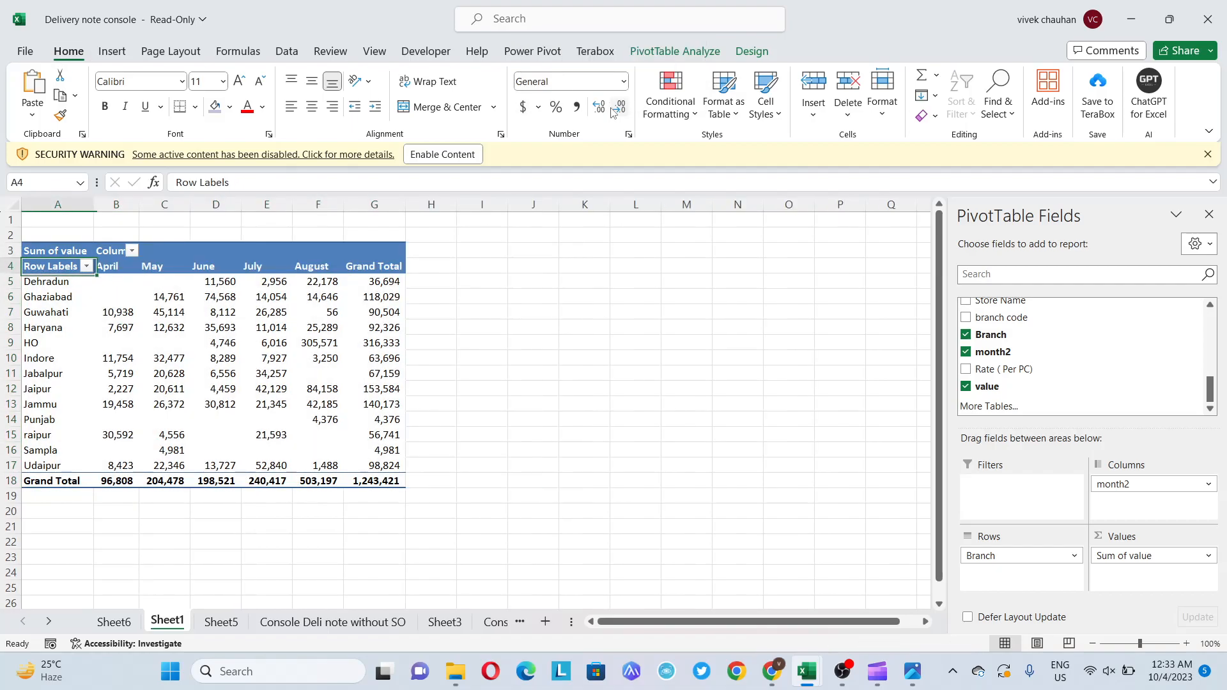
key(Right)
key(ctrl+Right)
key(ctrl+Down)
key(ctrl+Up)
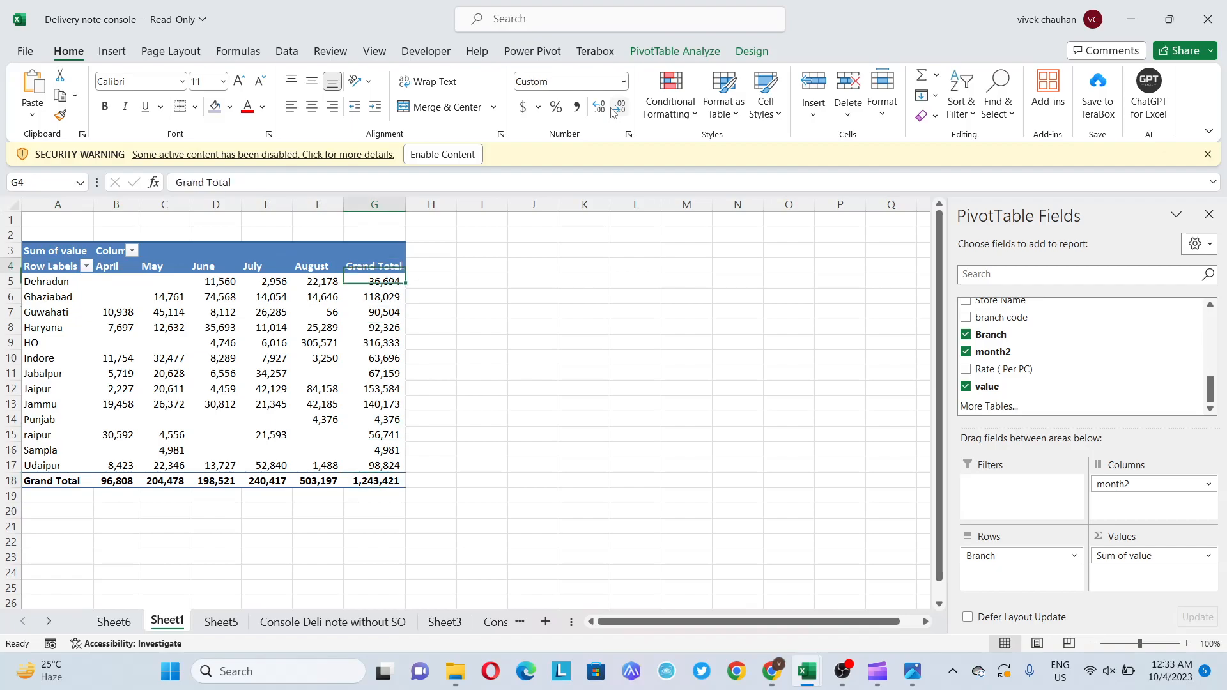
key(ctrl+Left)
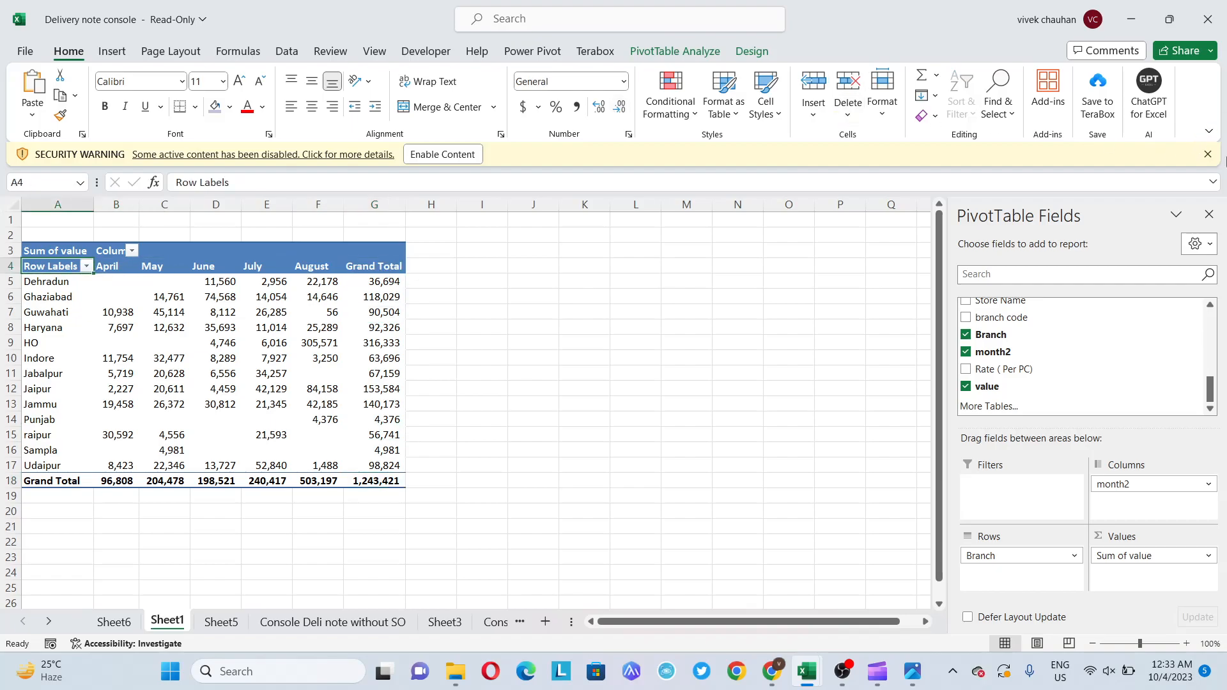
- Check the New Grouping column in Sheet5 and add that field as a report filter of the PivotTable in Sheet1
click(1212, 321)
click(1212, 319)
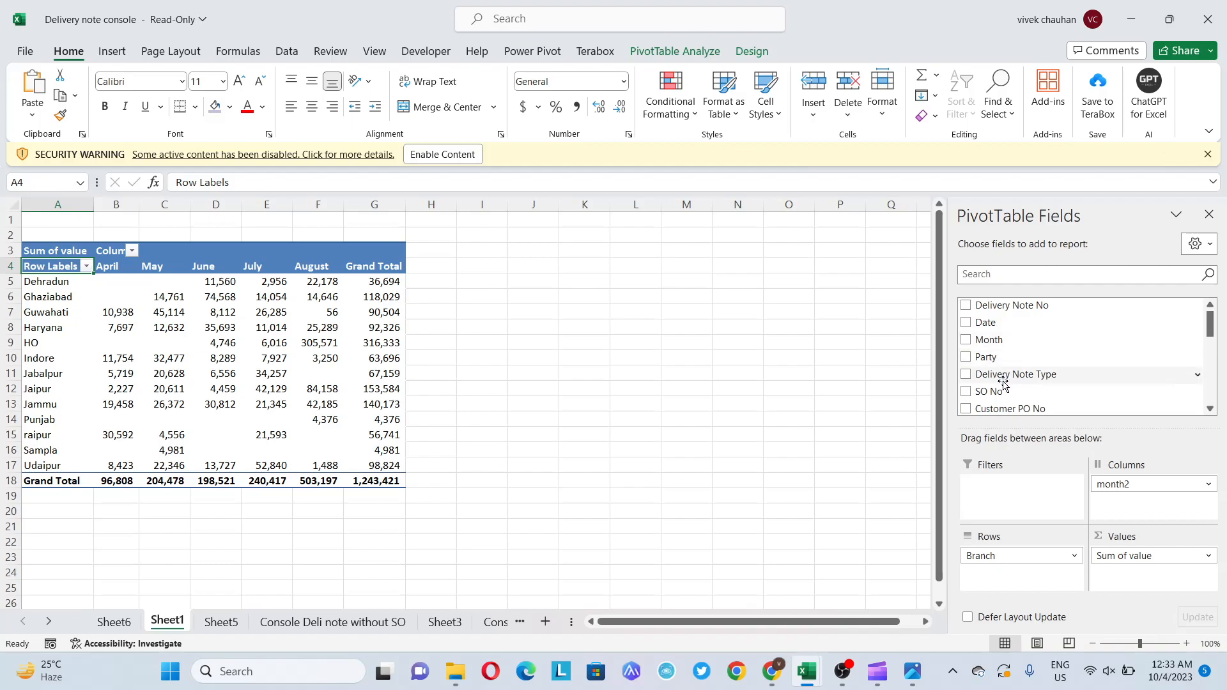
click(1210, 408)
click(1210, 408)
click(1210, 408)
click(1211, 408)
click(1211, 408)
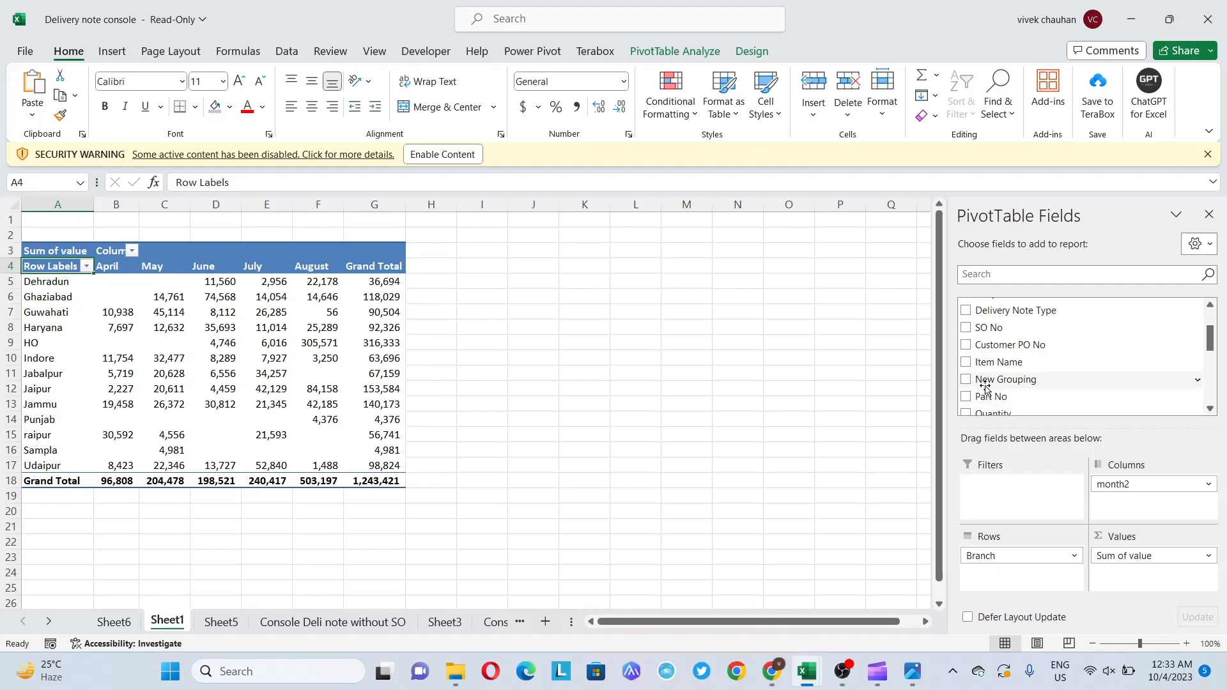
click(229, 622)
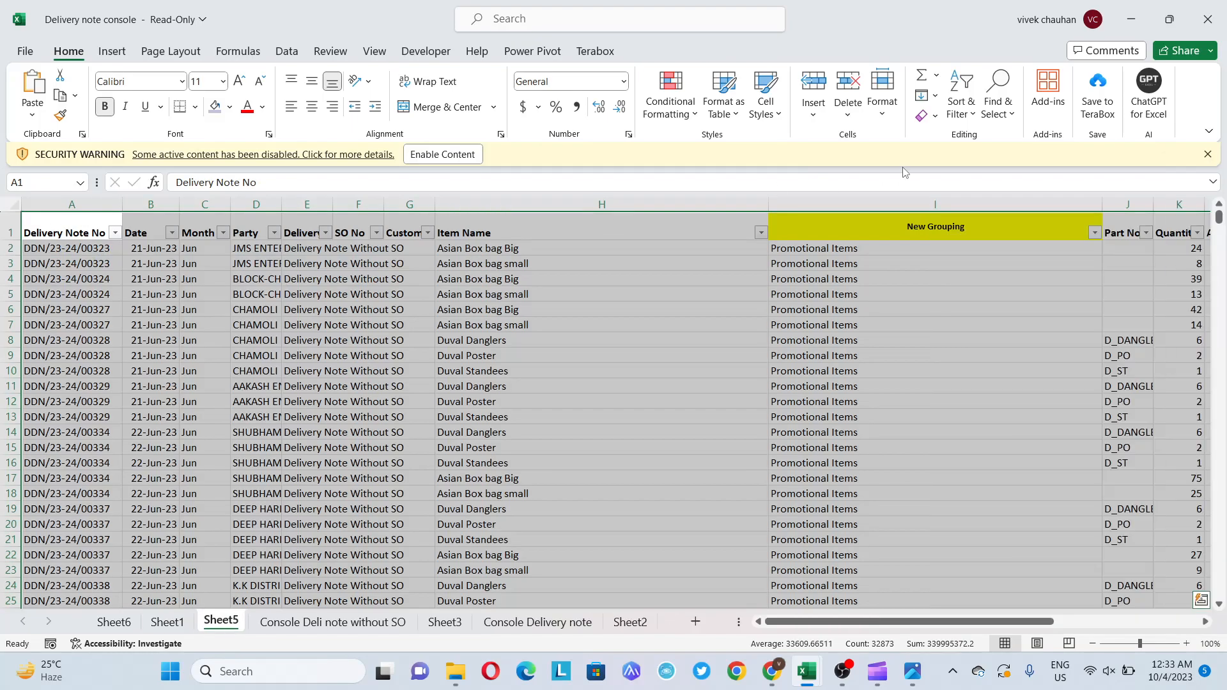
click(906, 234)
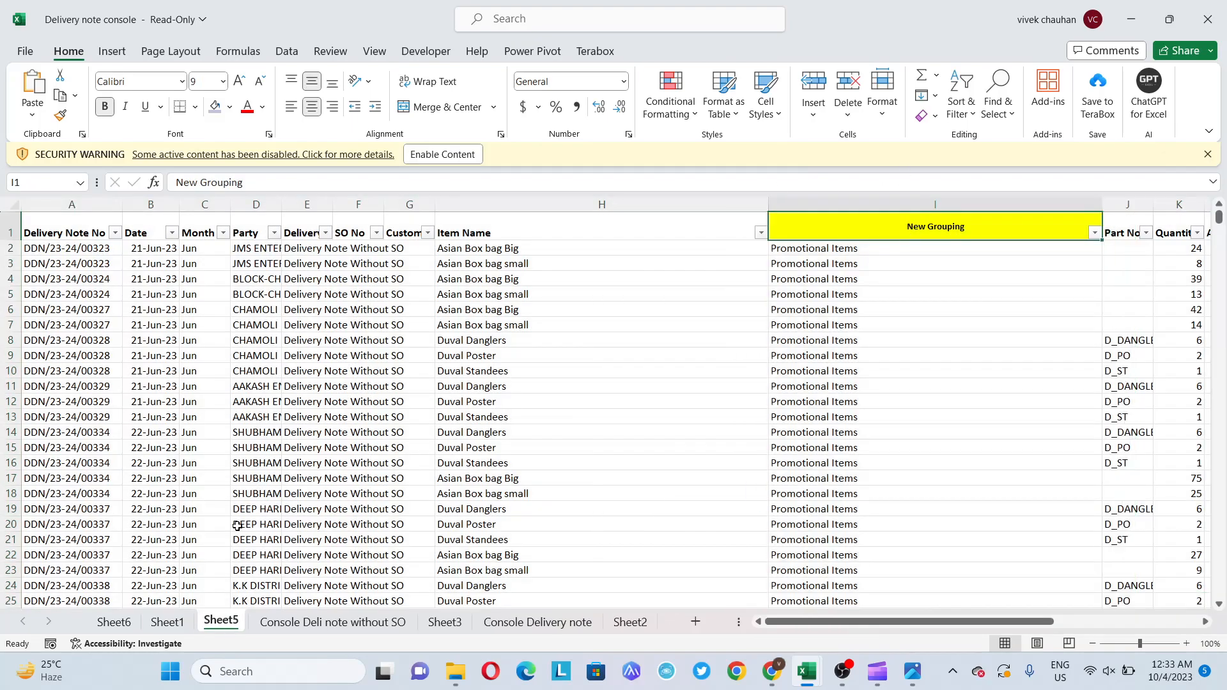
click(168, 621)
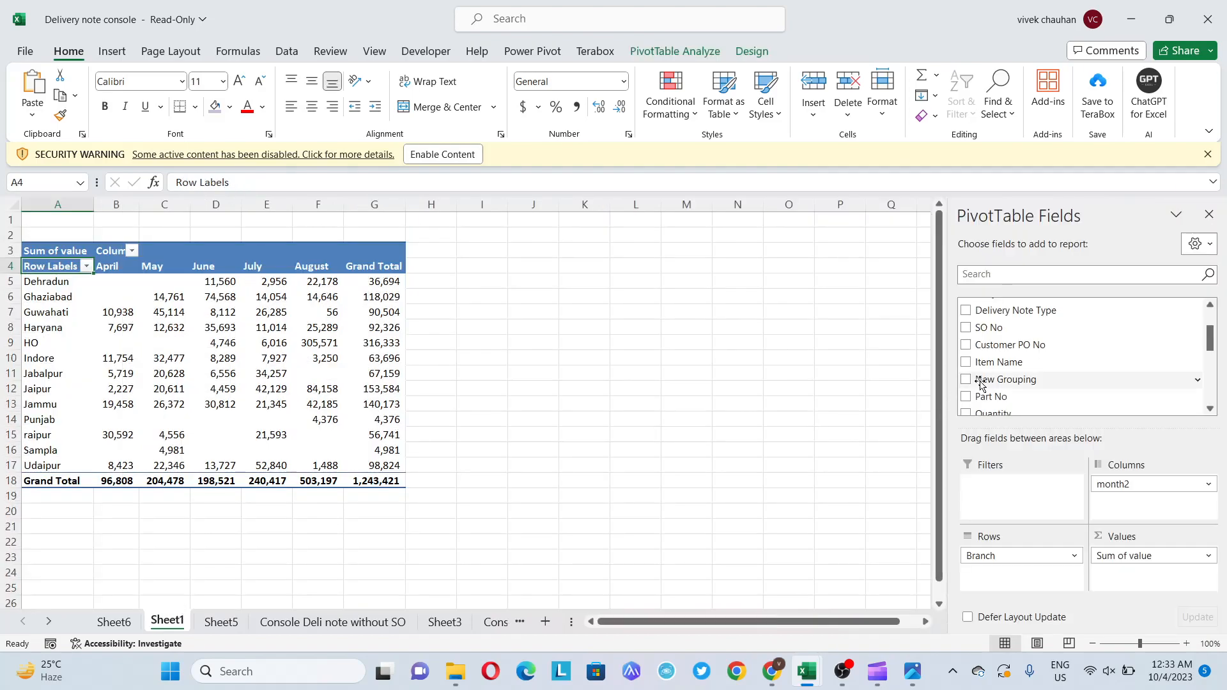
drag(1010, 383, 1010, 490)
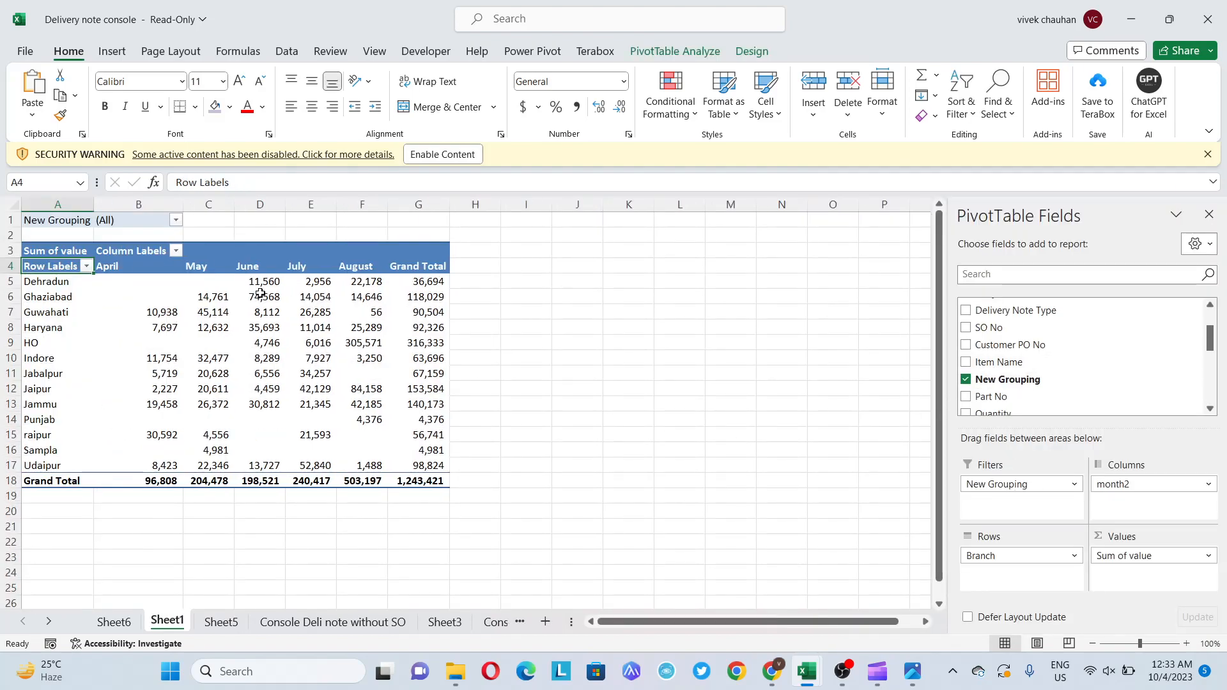
- Filter the PivotTable by New Grouping to show only Promotional Items and check the monthly and grand totals
click(176, 220)
click(33, 398)
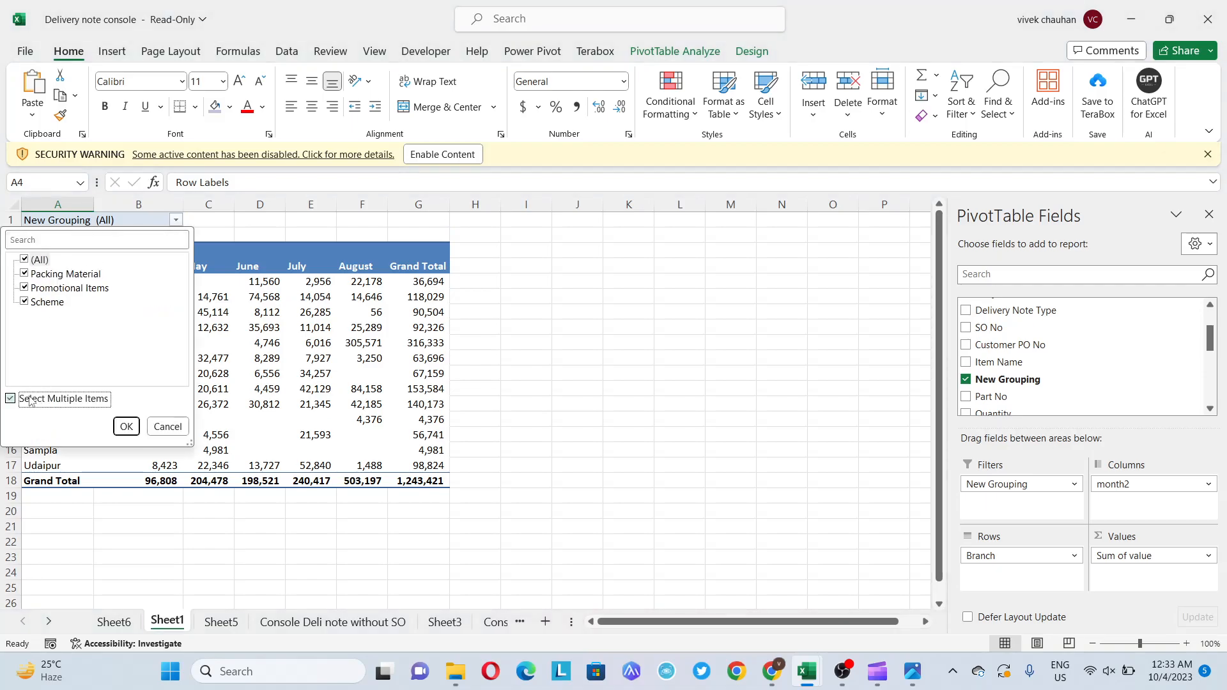
click(36, 262)
click(24, 291)
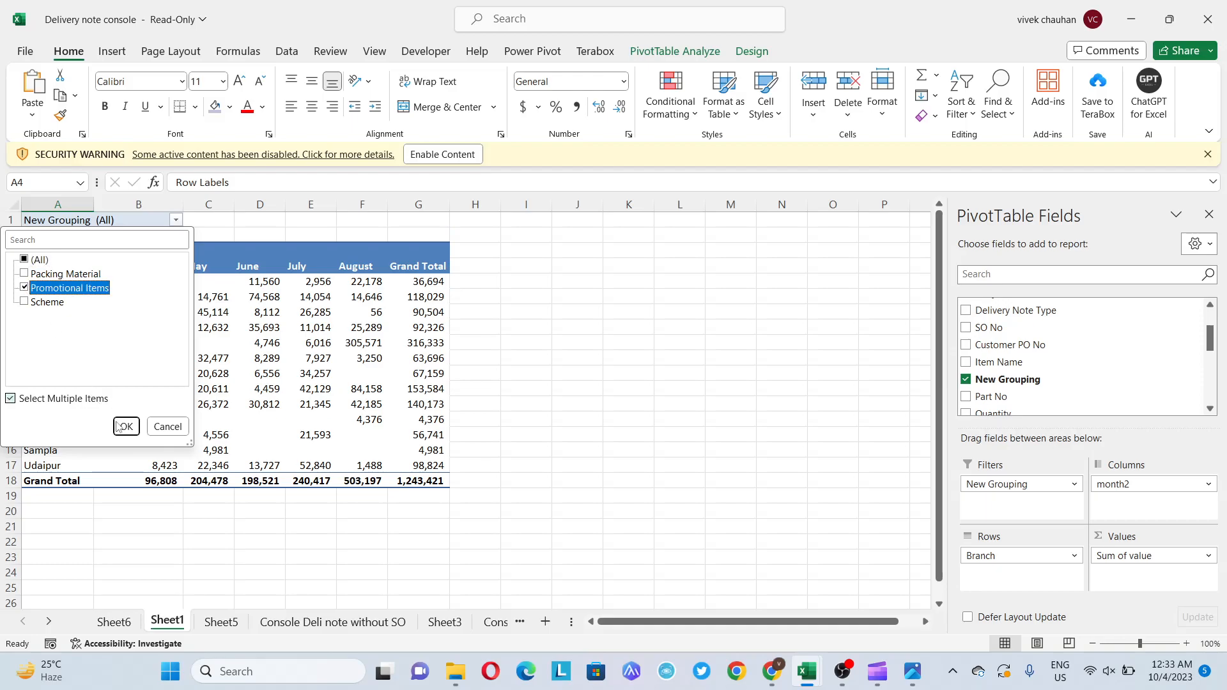
click(126, 426)
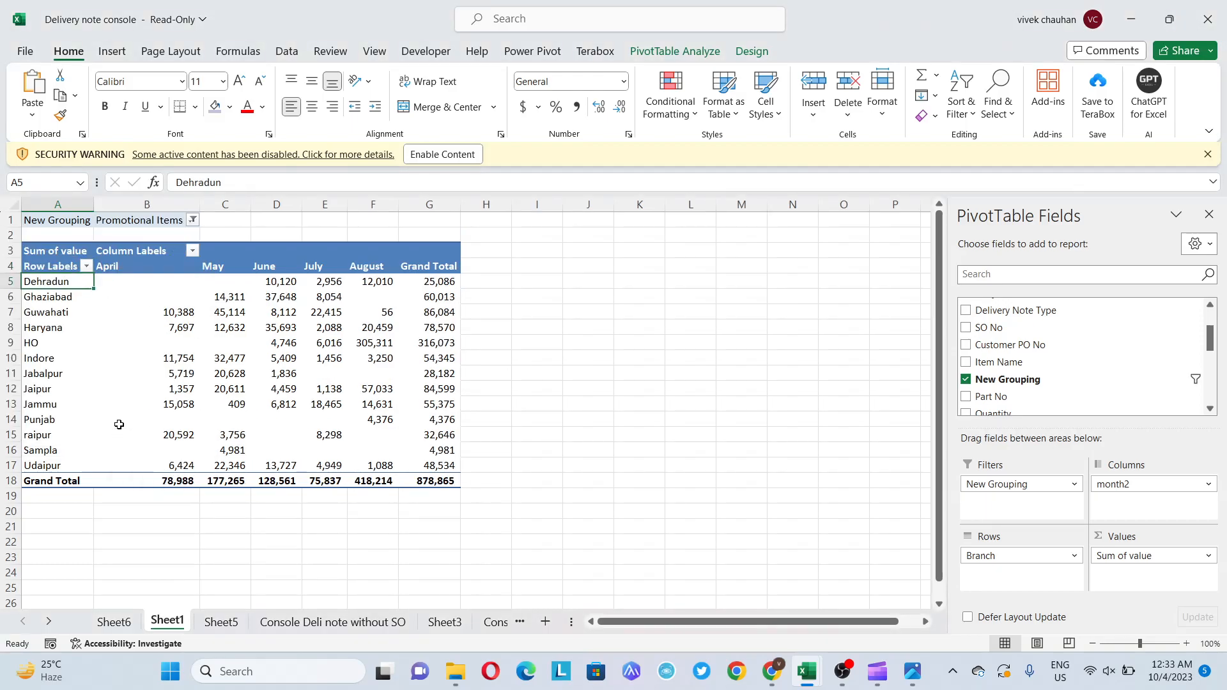
key(Right)
key(Right)
key(Right)
key(ctrl+Down)
key(Right)
key(Right)
key(Right)
key(ctrl+Down)
key(ctrl+Up)
key(ctrl+Up)
key(ctrl+Up)
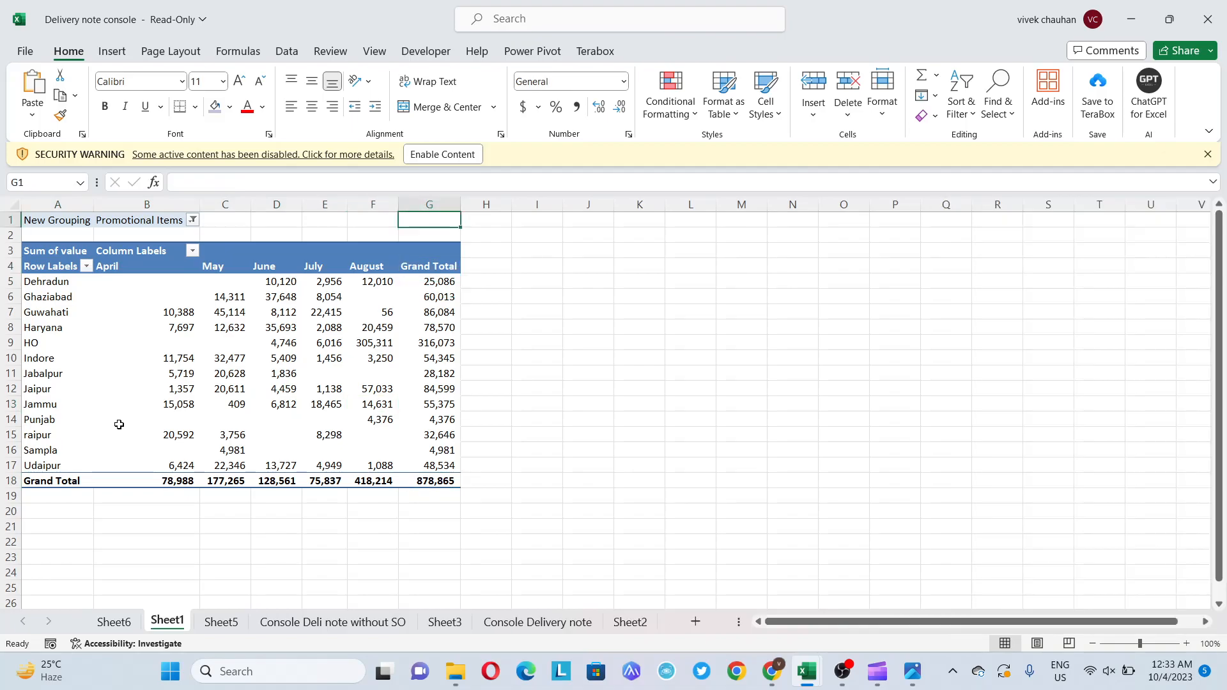
- Include Packing Material and Scheme again in the New Grouping filter and check the overall grand total
key(ctrl+Left)
key(alt+Down)
key(Down)
key(Down)
key(Down)
key(Down)
key(Up)
key(Up)
key(space)
key(Down)
key(Down)
key(space)
key(Return)
key(ctrl+Down)
key(Down)
key(ctrl+Right)
key(ctrl+Down)
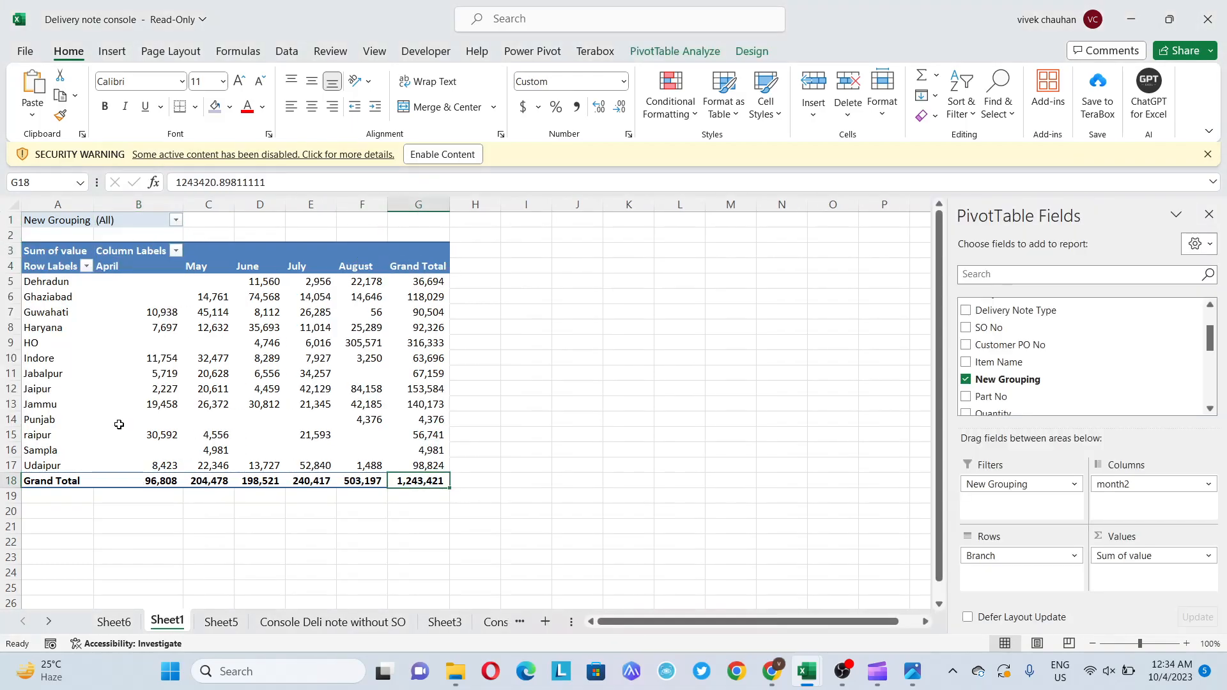
- Exclude Packing Material from the PivotTable's New Grouping filter, keeping Promotional Items and Scheme
key(ctrl+Up)
key(ctrl+Up)
key(ctrl+Left)
key(alt+Down)
key(Down)
key(Down)
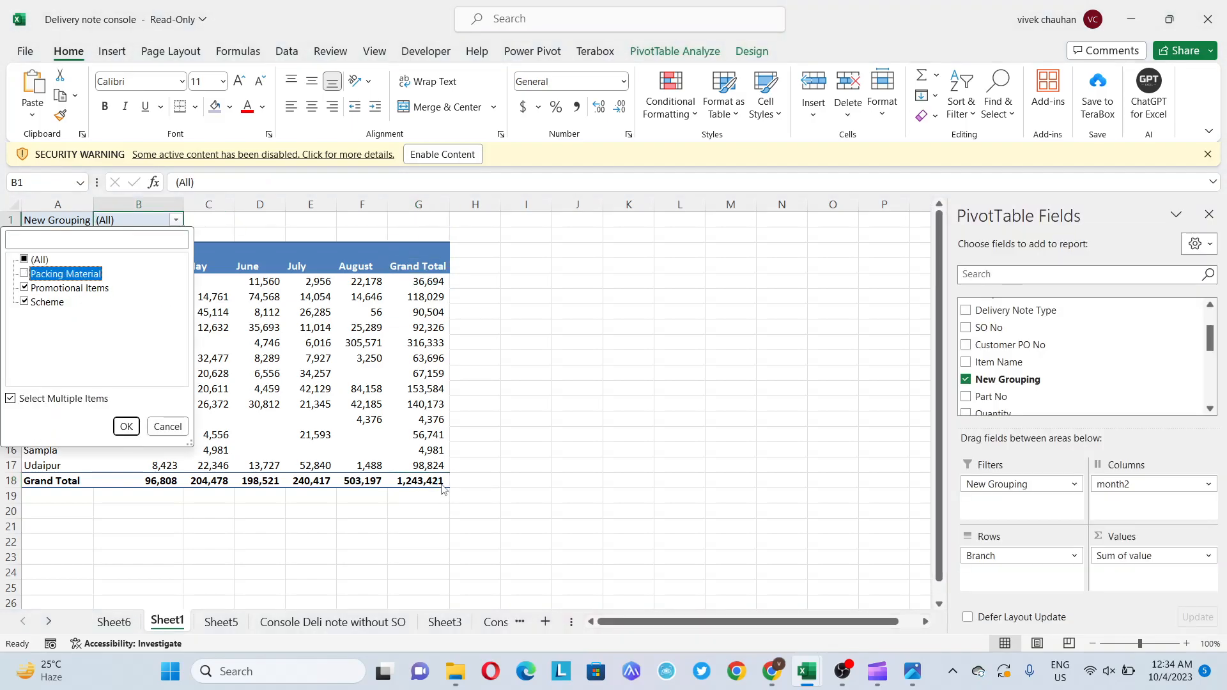
key(Return)
key(Down)
key(Down)
key(Down)
key(Down)
key(Down)
key(Down)
key(Right)
key(Right)
key(Up)
key(Up)
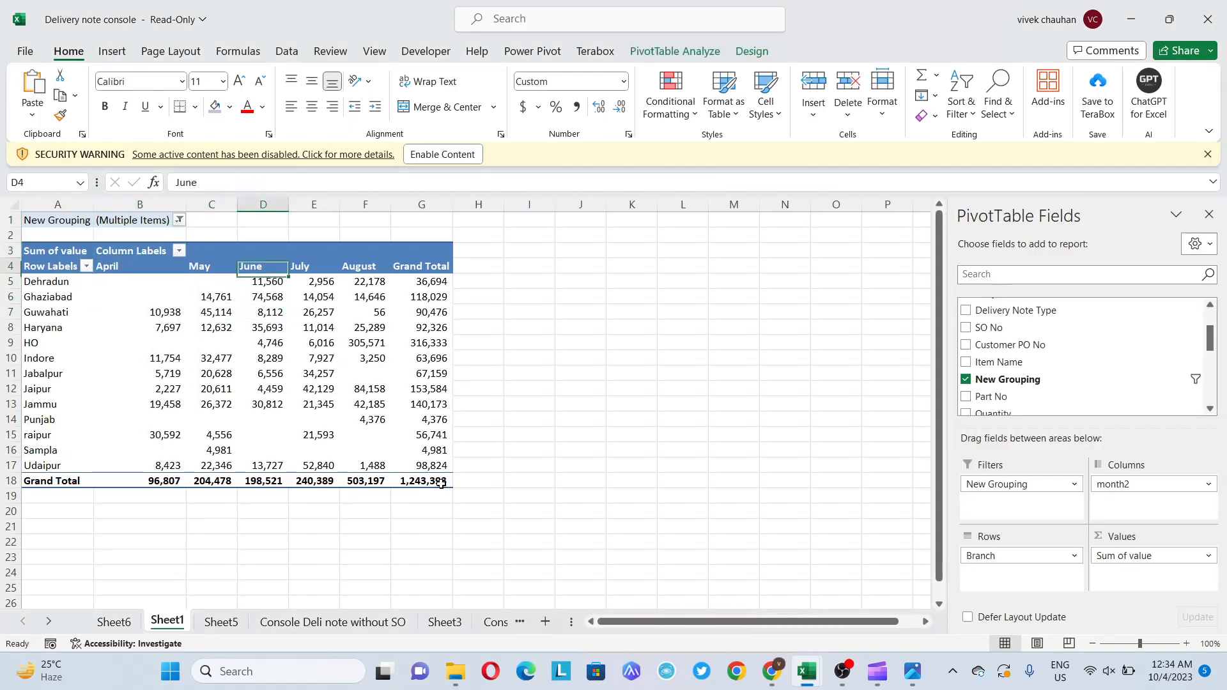
- Check which items are selected in the PivotTable's New Grouping filter
key(ctrl+Up)
key(ctrl+Up)
key(ctrl+Left)
key(alt+Down)
key(Escape)
key(Down)
key(Down)
key(Down)
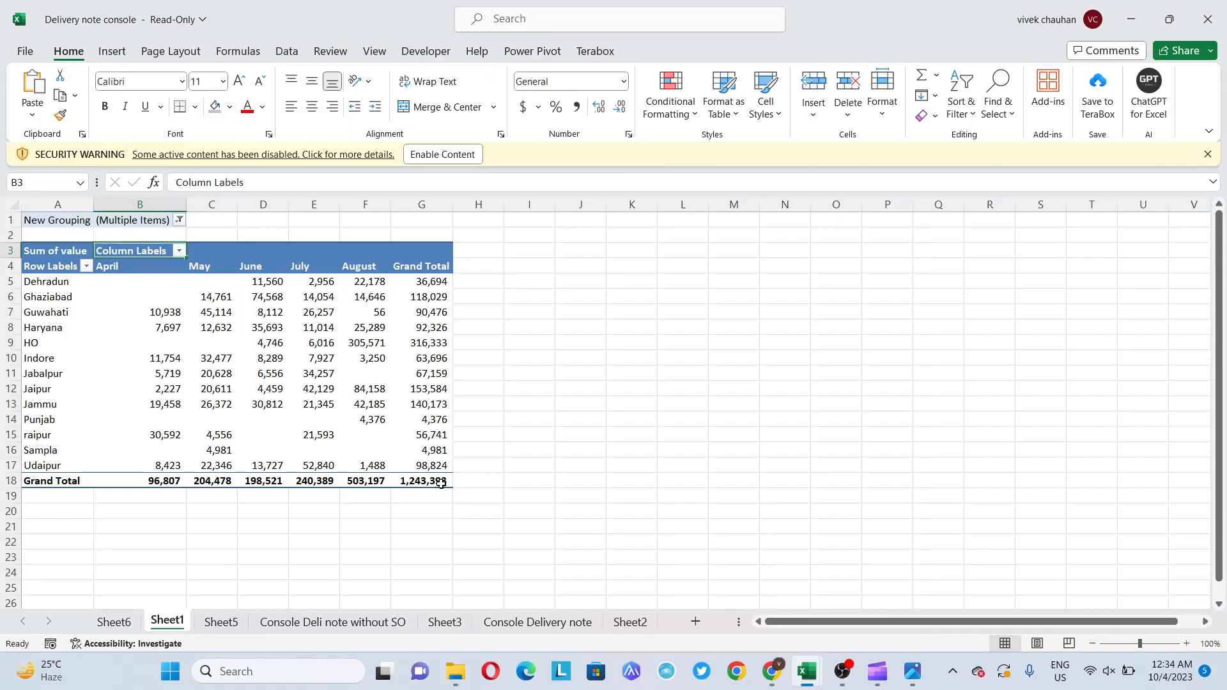
key(Up)
key(Up)
key(Up)
key(alt+Down)
key(Down)
key(Down)
key(Down)
key(Up)
key(Down)
key(Up)
key(Down)
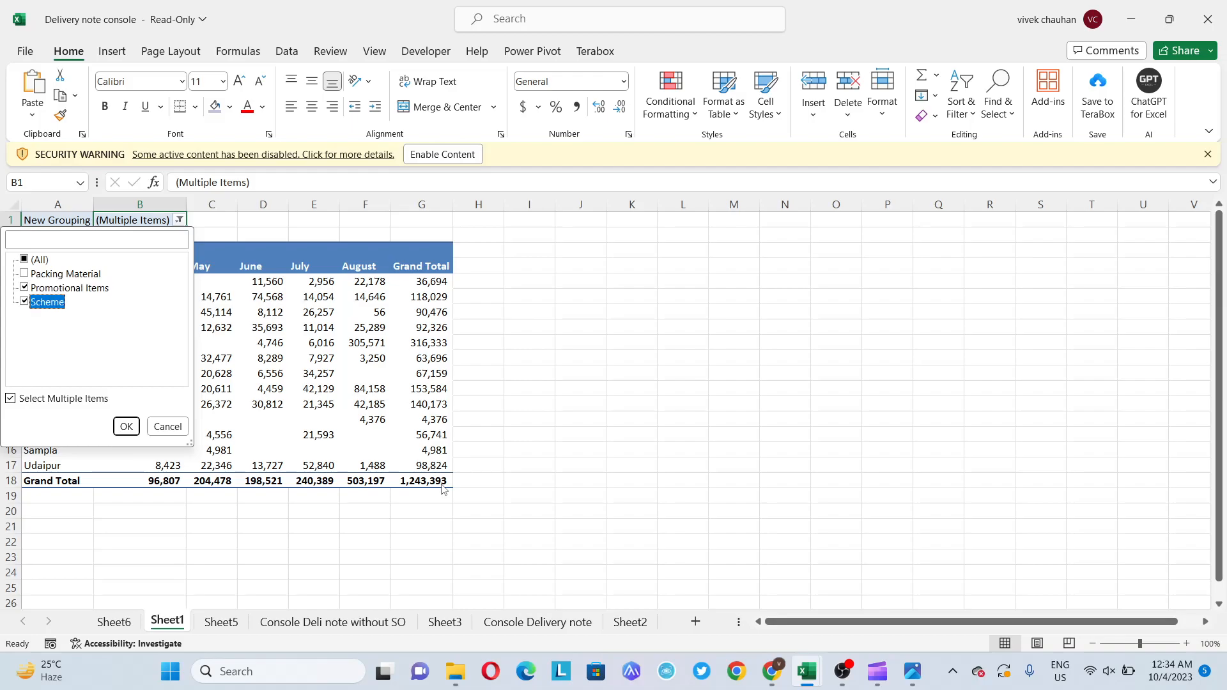
key(Return)
- Rename the PivotTable's Row Labels header as Depot
key(Down)
key(Down)
key(Down)
key(Left)
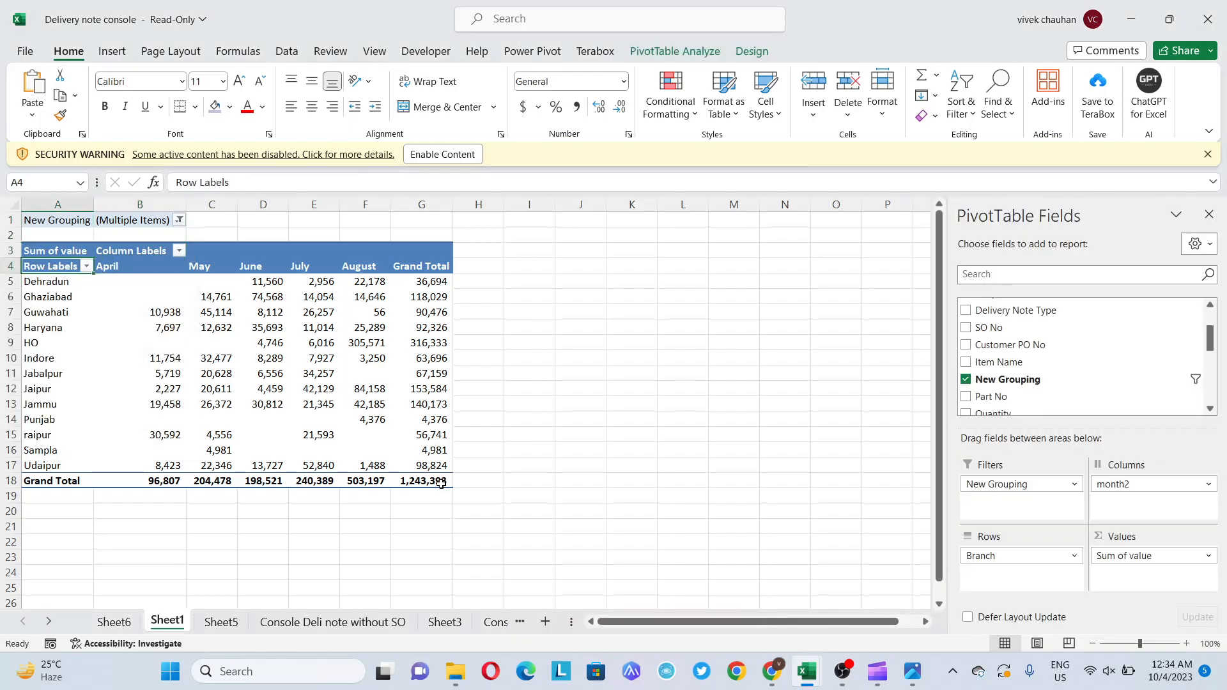
key(F2)
key(shift+Home)
text(Depot)
key(Return)
- Center the PivotTable cells from the Depot header row down through the Grand Total row
key(Up)
key(Right)
key(Right)
key(Left)
key(Left)
key(ctrl+shift+Right)
key(ctrl+shift+Down)
key(alt+h)
key(a)
key(c)
- Copy the PivotTable from the Depot header row through Grand Total and paste it into the ChatGPT message in Chrome
key(Left)
key(shift+Right)
key(shift+Left)
key(ctrl+shift+Right)
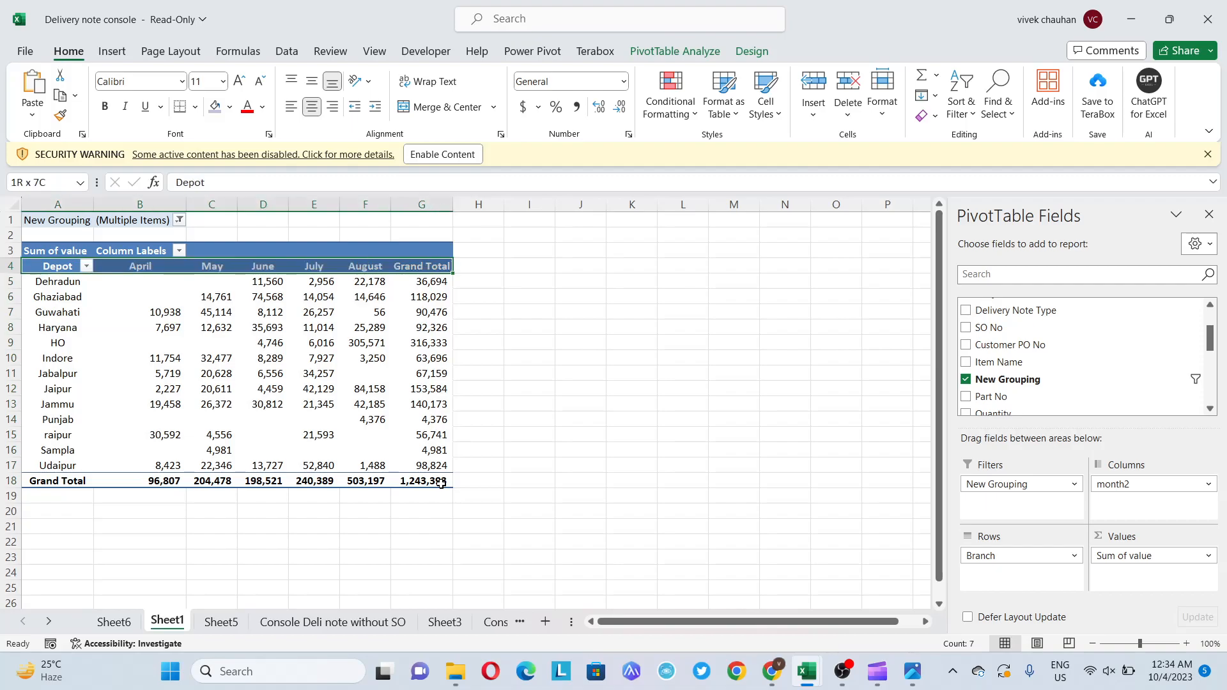
key(alt+Tab)
key(alt+Tab)
key(alt+Tab)
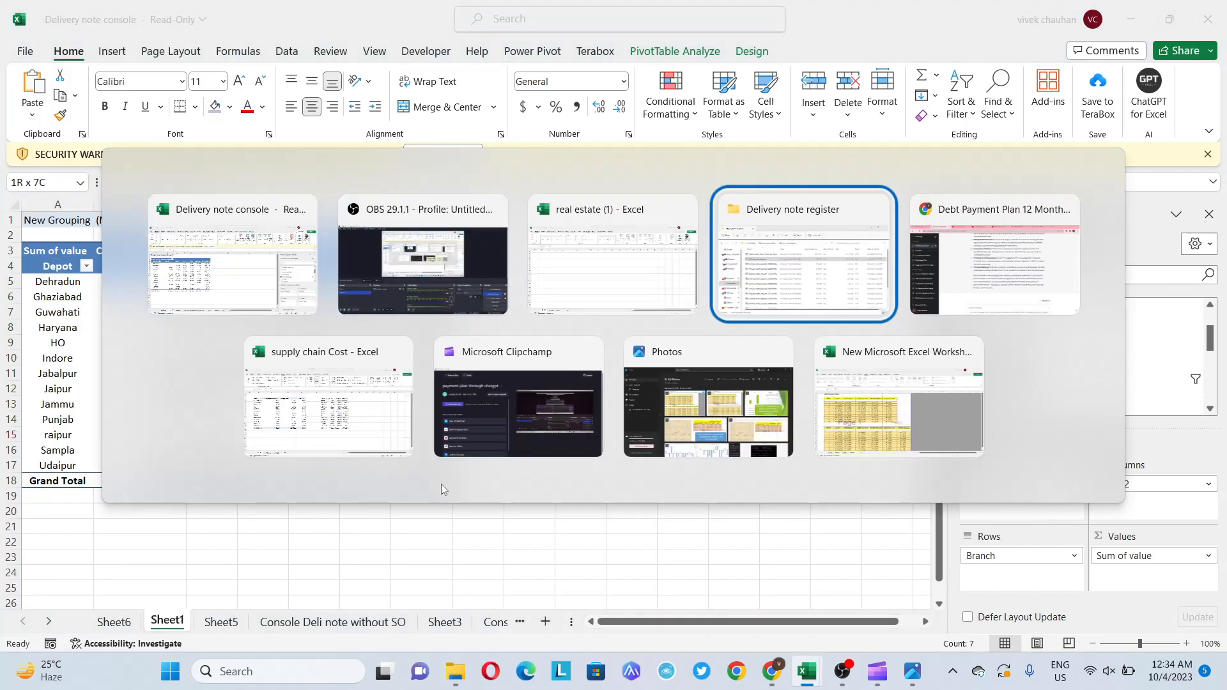
key(alt+Tab)
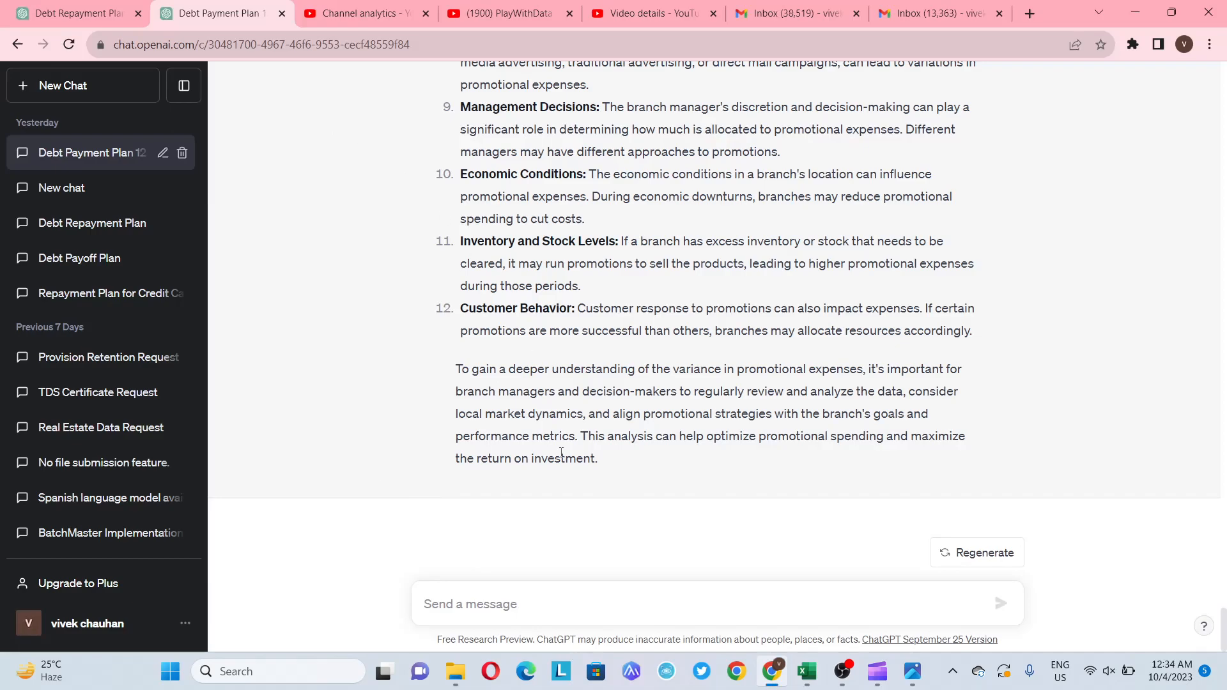
key(alt+Tab)
key(ctrl+a)
key(ctrl+c)
key(alt+Tab)
key(ctrl+v)
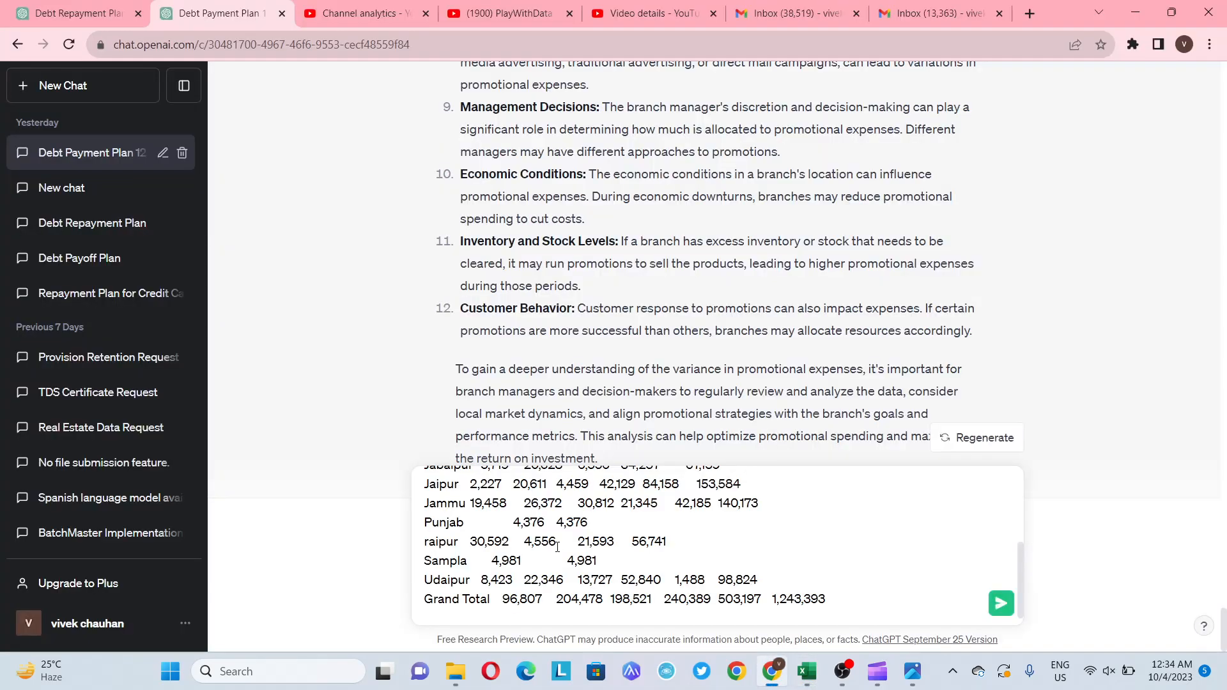
- Add the request "please arrange it in tabular format" below the pasted data and send the message
text(please arrange)
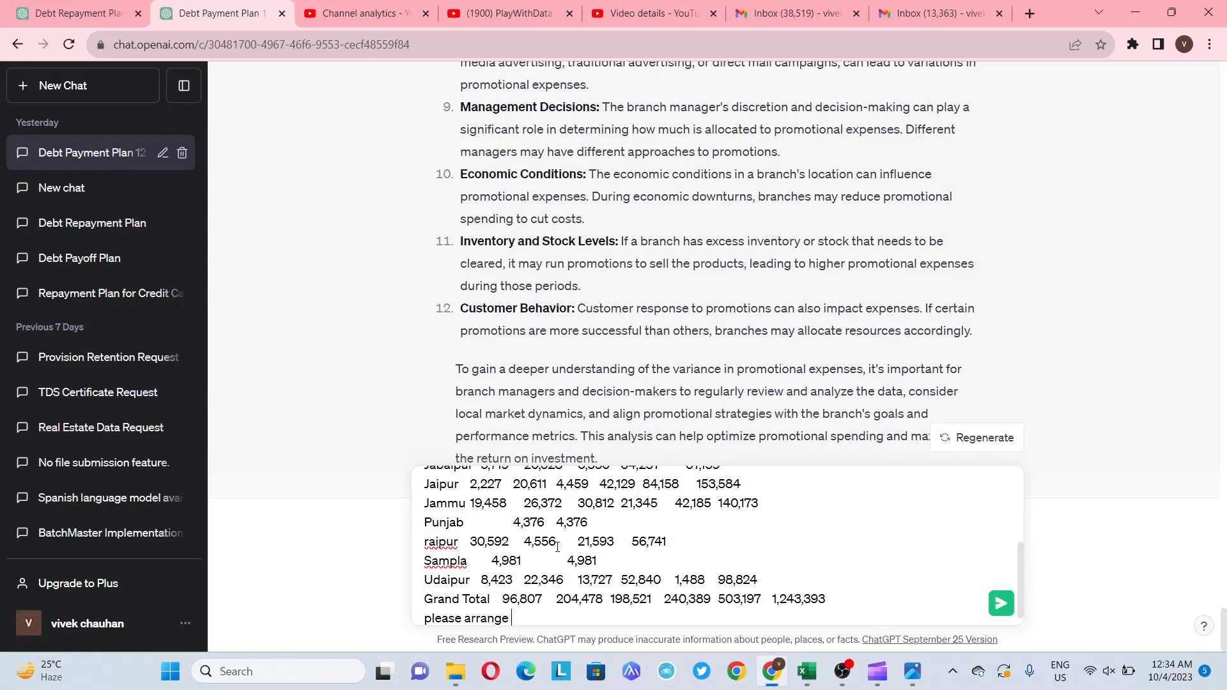
text( it in tabular format)
key(Return)
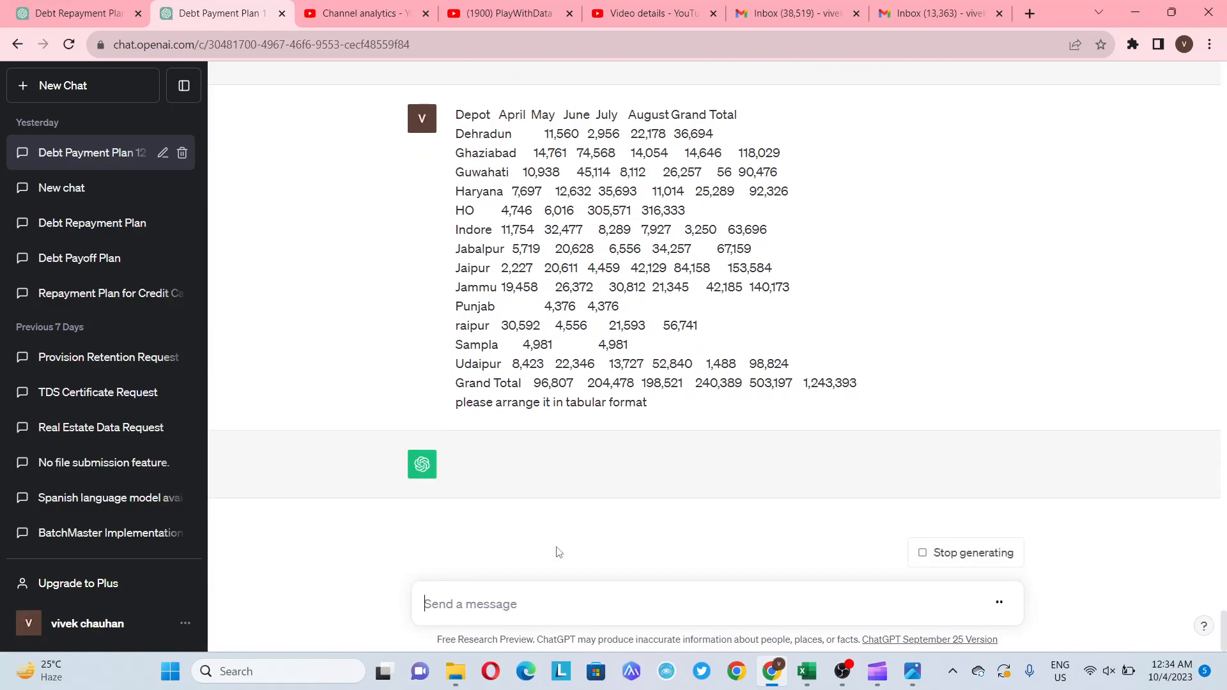
key(alt+Tab)
key(alt+Tab)
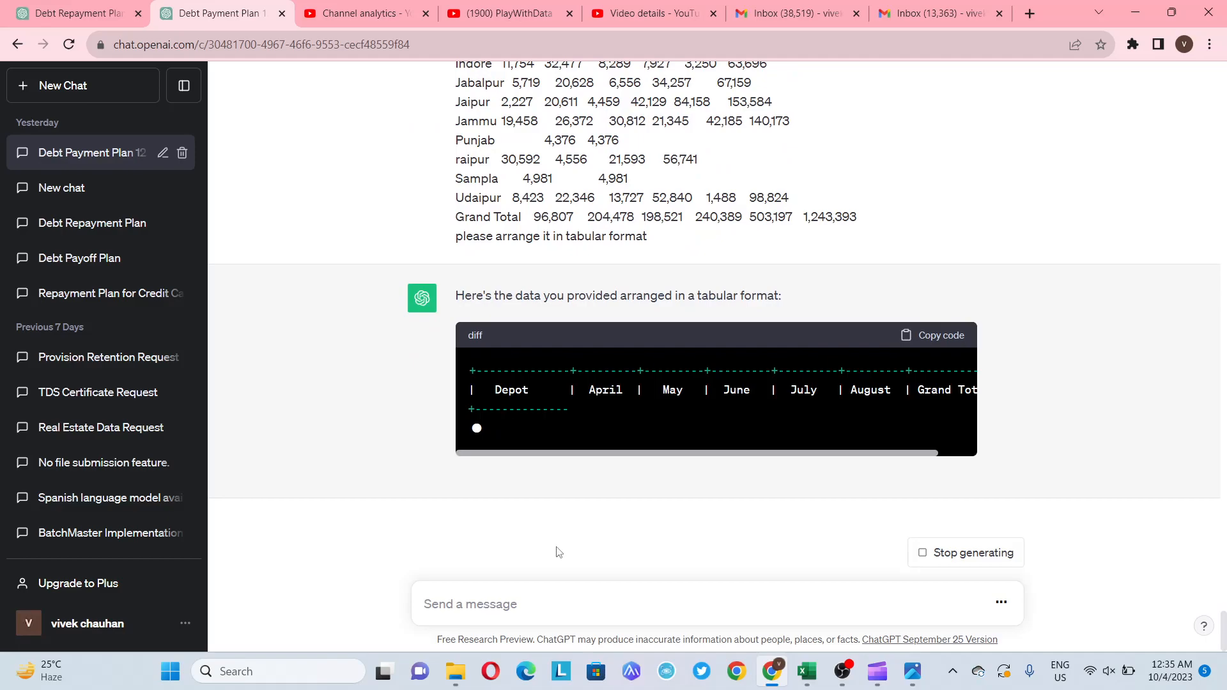
- Reuse the earlier question "possible reason of variance in promotional expense within the branches" from this chat as the new message text
scroll(1225, 371, up, 8)
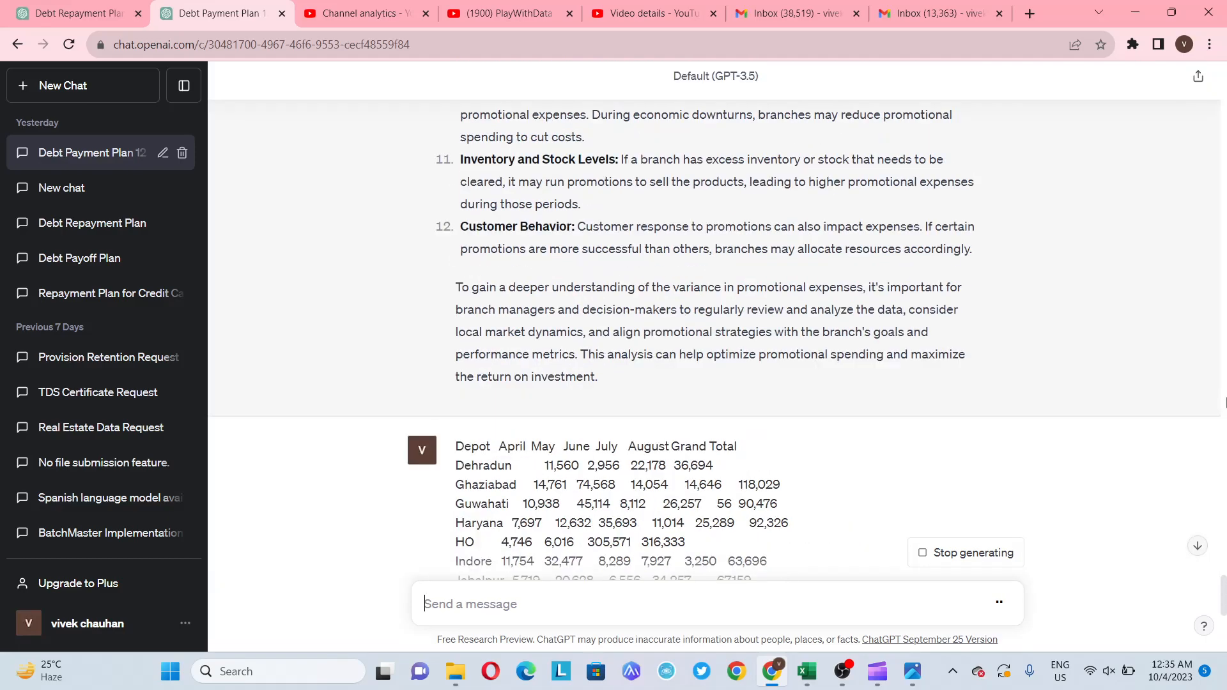
scroll(1225, 358, up, 15)
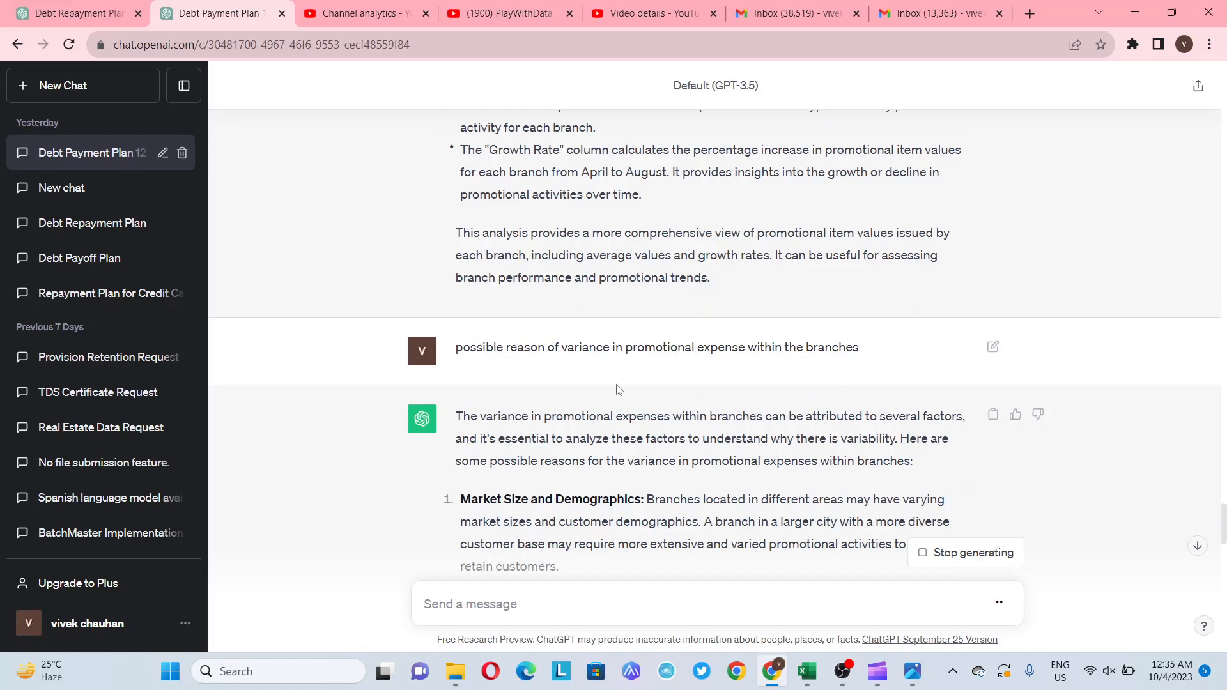
drag(671, 384, 395, 380)
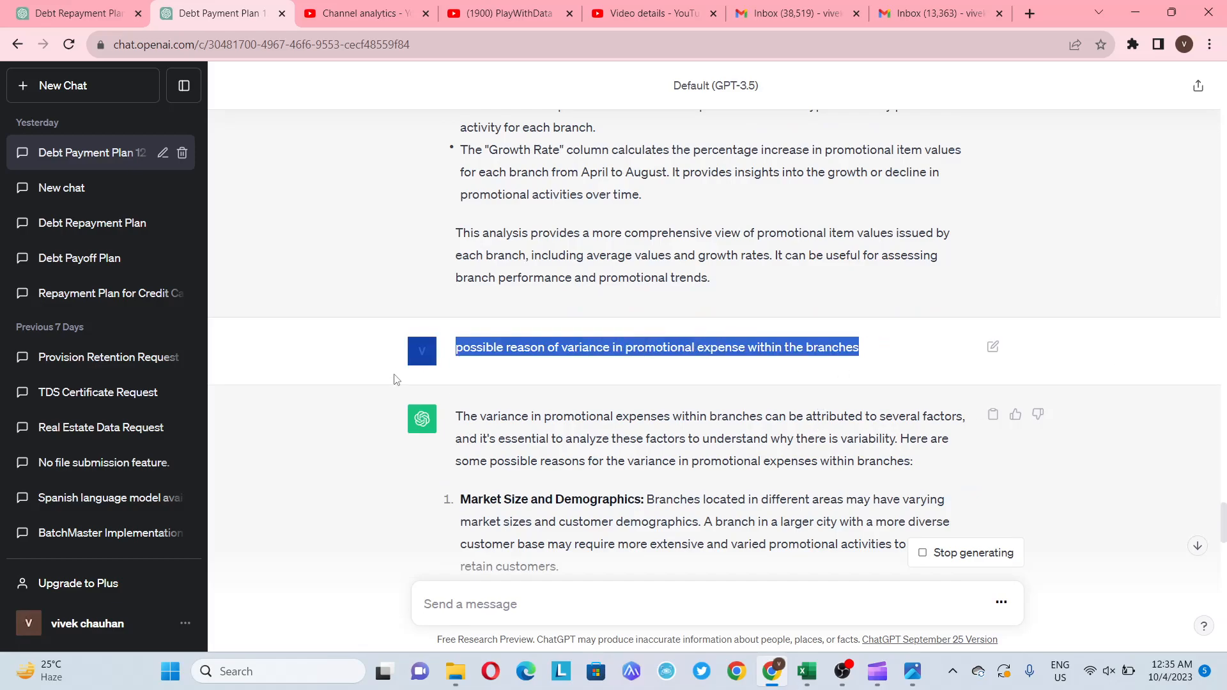
click(1198, 545)
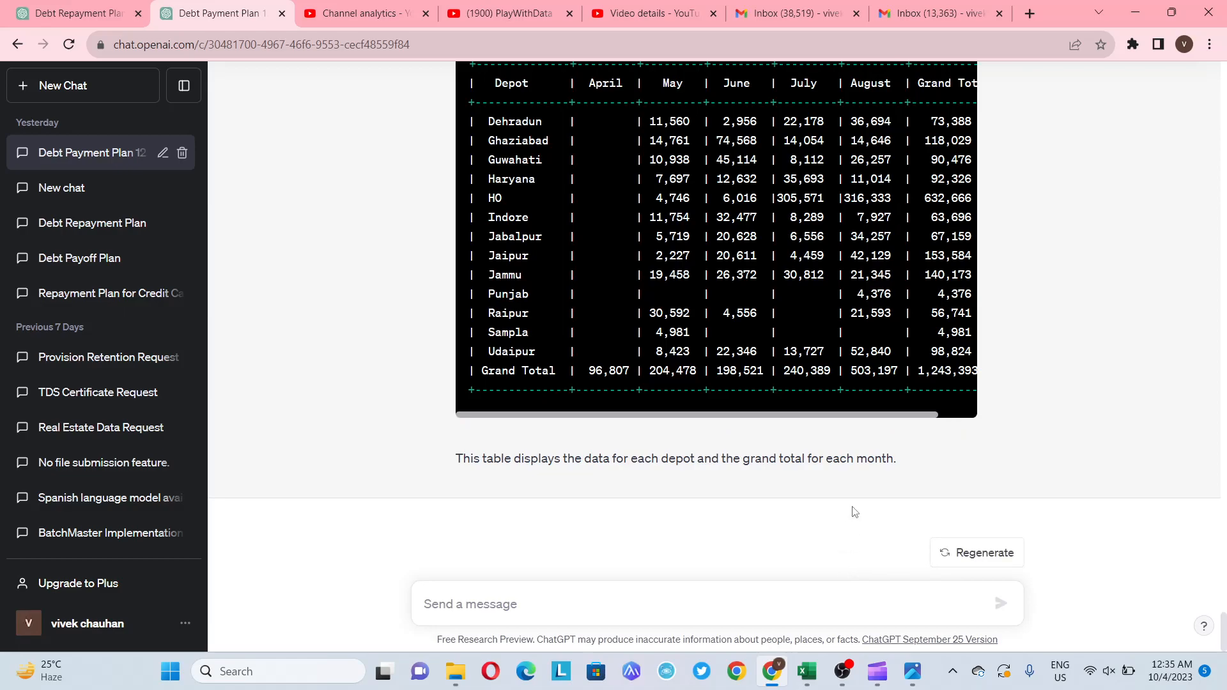
click(700, 597)
key(ctrl+v)
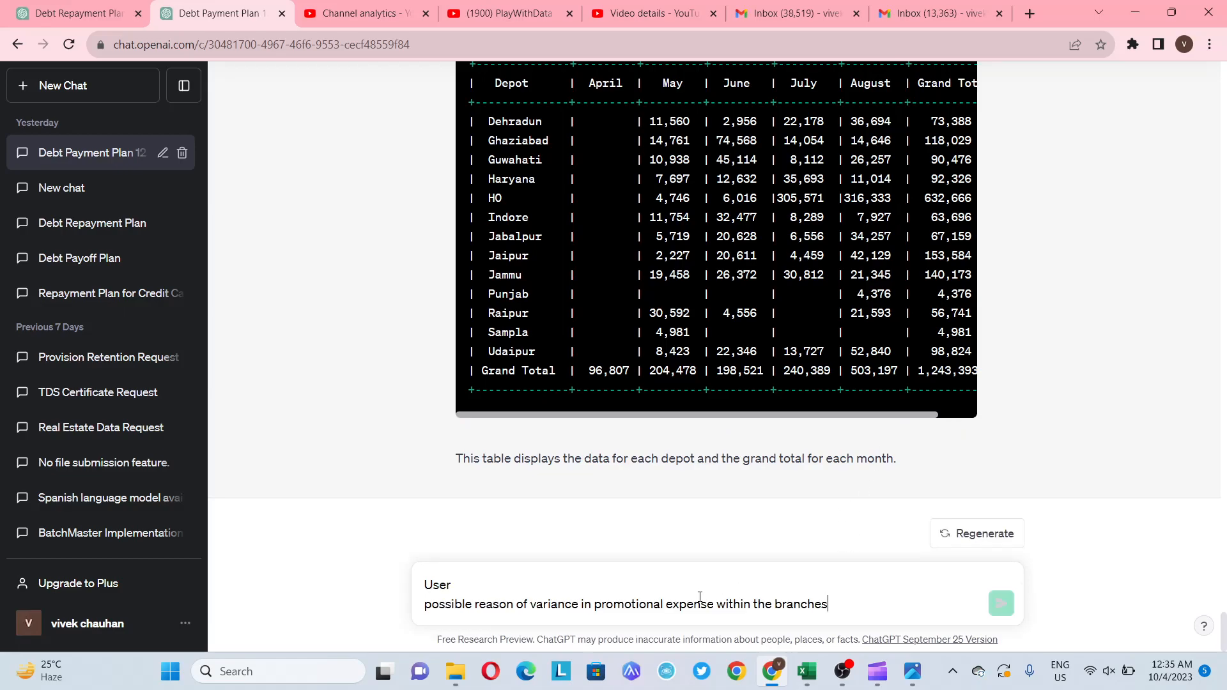
- Remove the stray "User" line, reword the question to "give some possible reasons of variance in promotional expense within the branches" and send it
key(Up)
key(shift+Home)
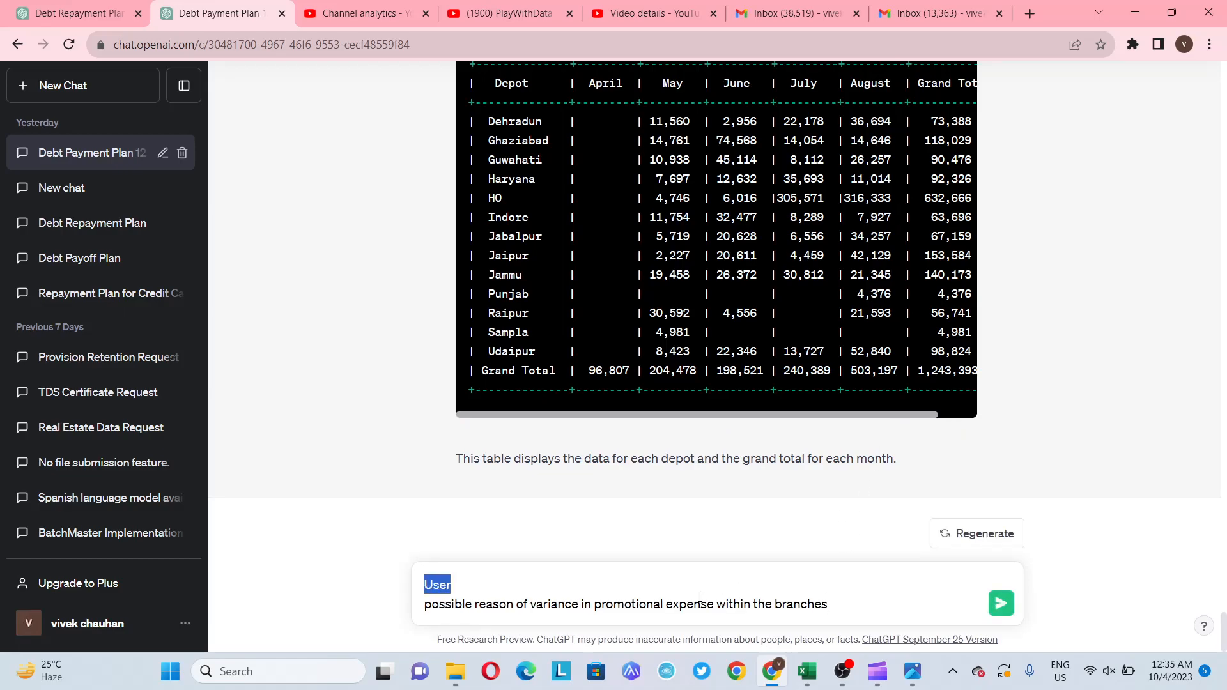
key(BackSpace)
key(BackSpace)
text(give so)
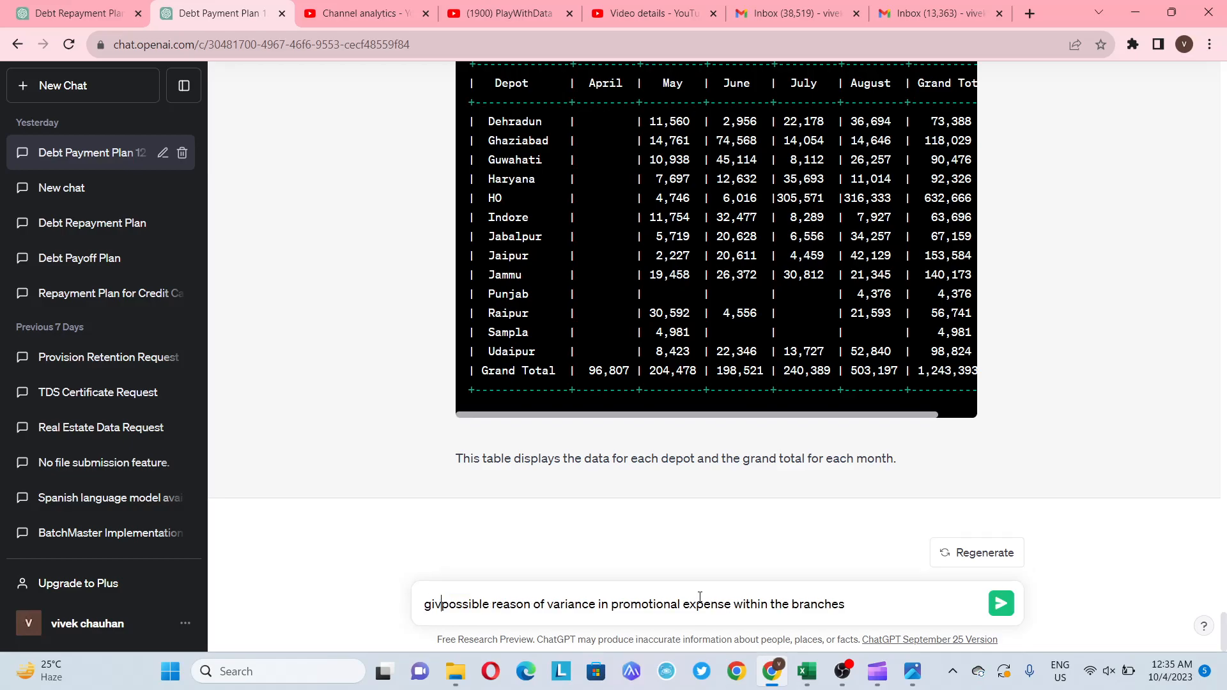
text(me po)
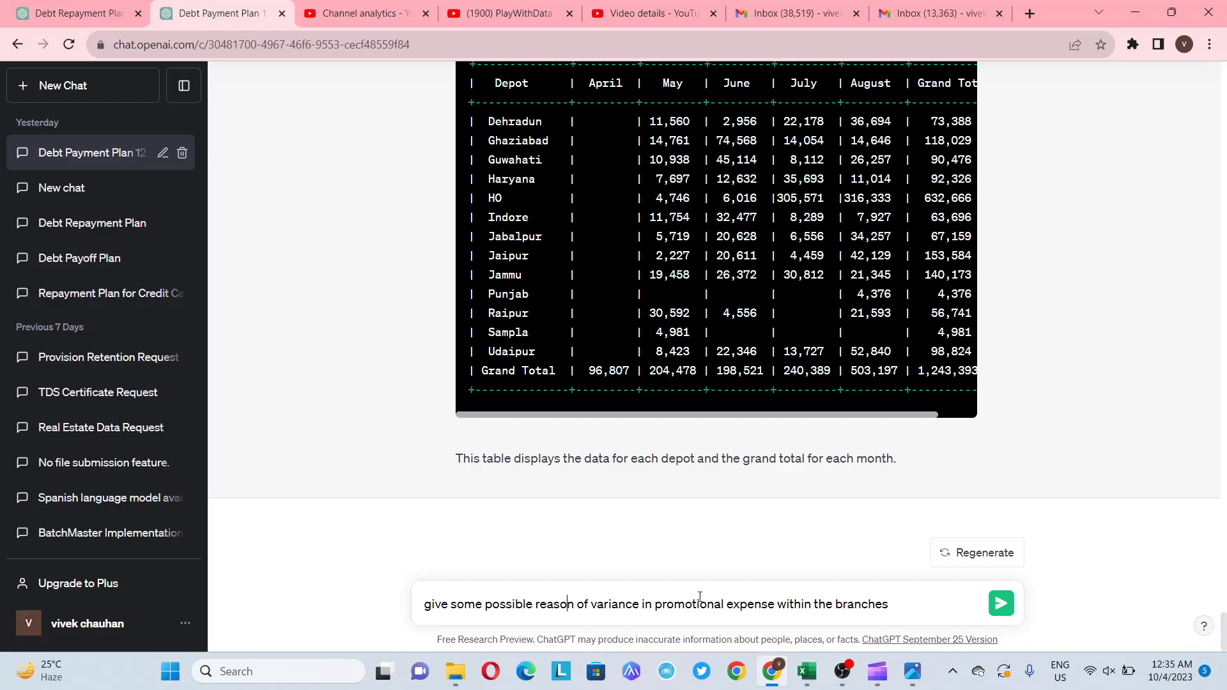
text(s)
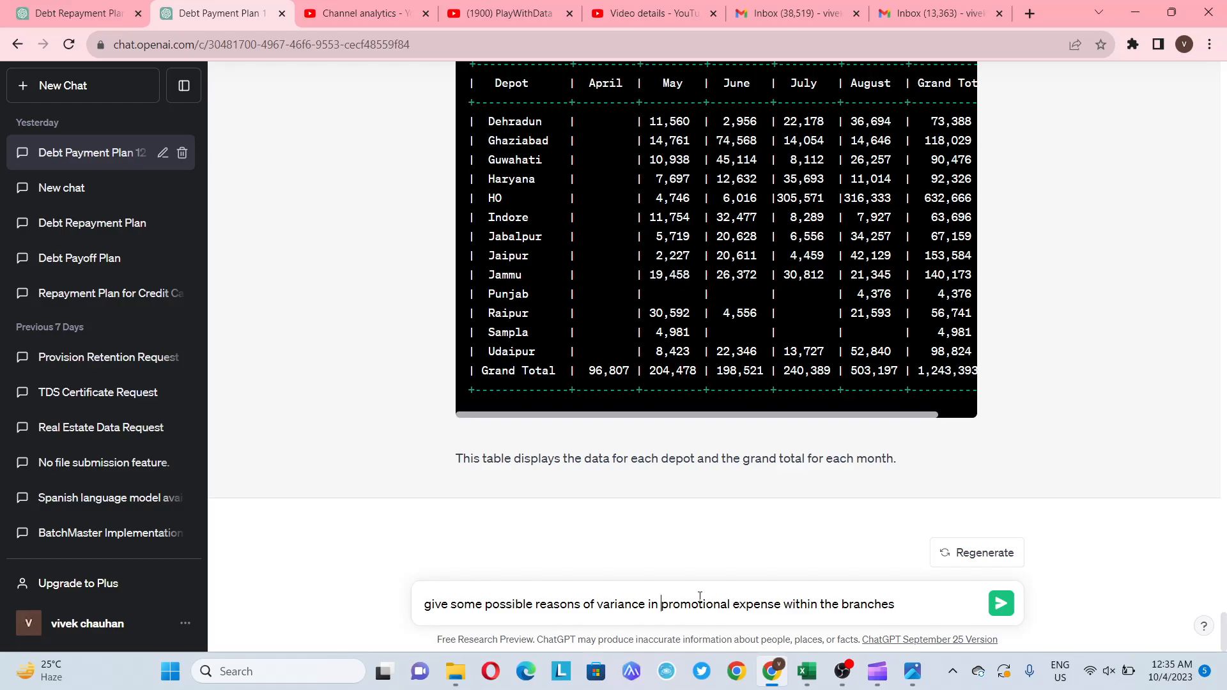
double_click(700, 596)
key(Left)
click(1003, 604)
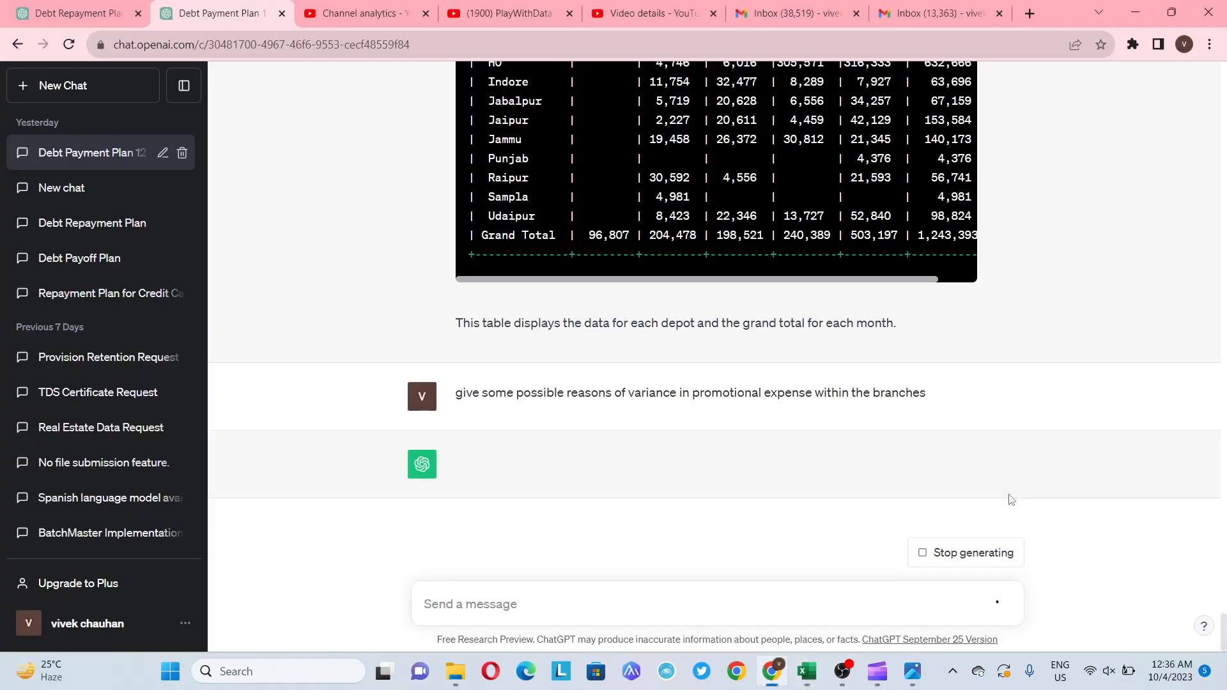
- Read through ChatGPT's listed reasons for the variance in promotional expenses within branches
key(alt+Tab)
click(1220, 508)
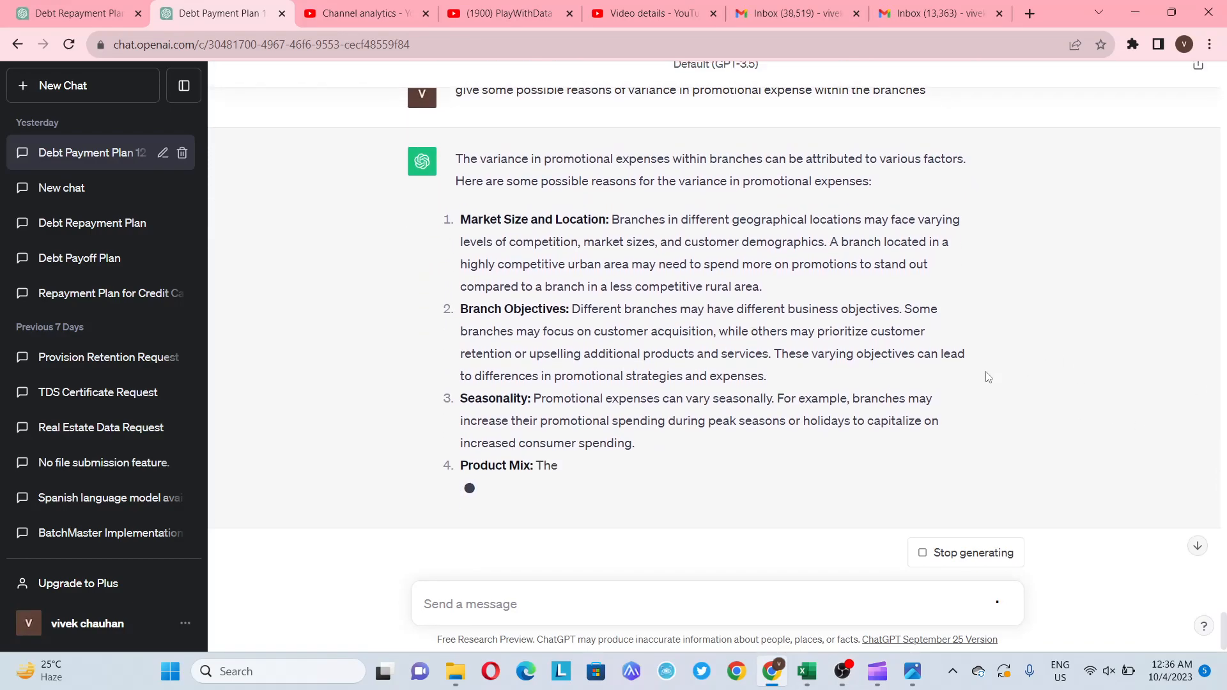
scroll(989, 377, up, 1)
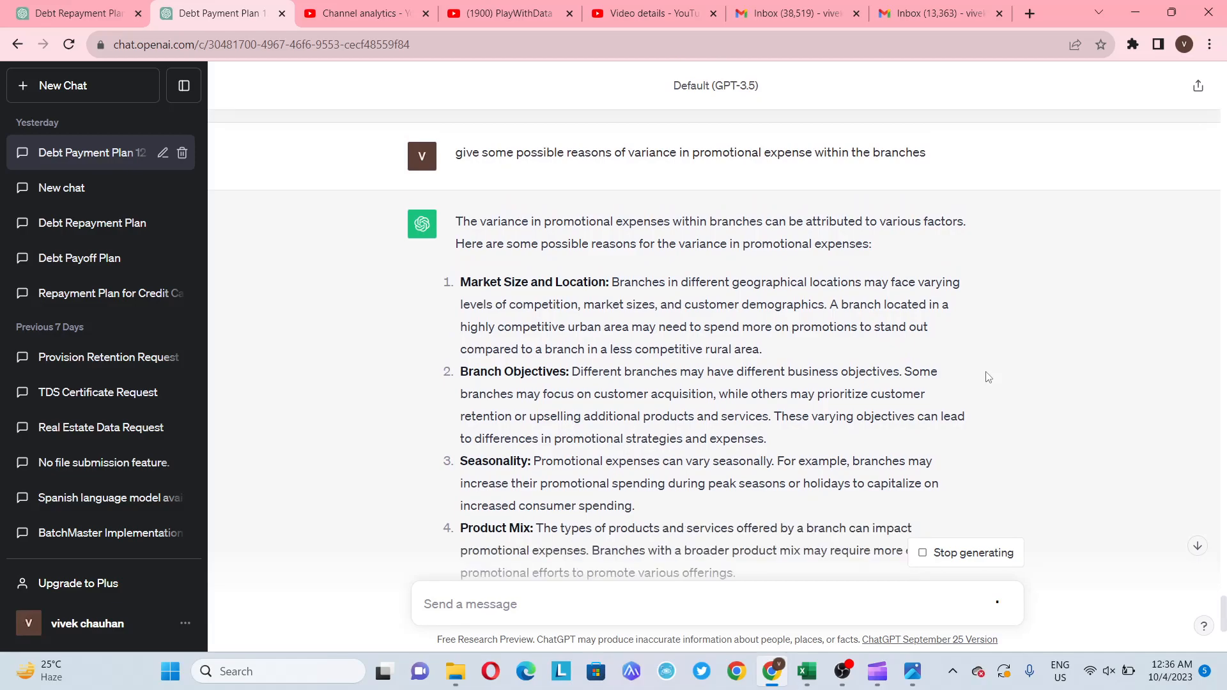
scroll(988, 377, down, 1)
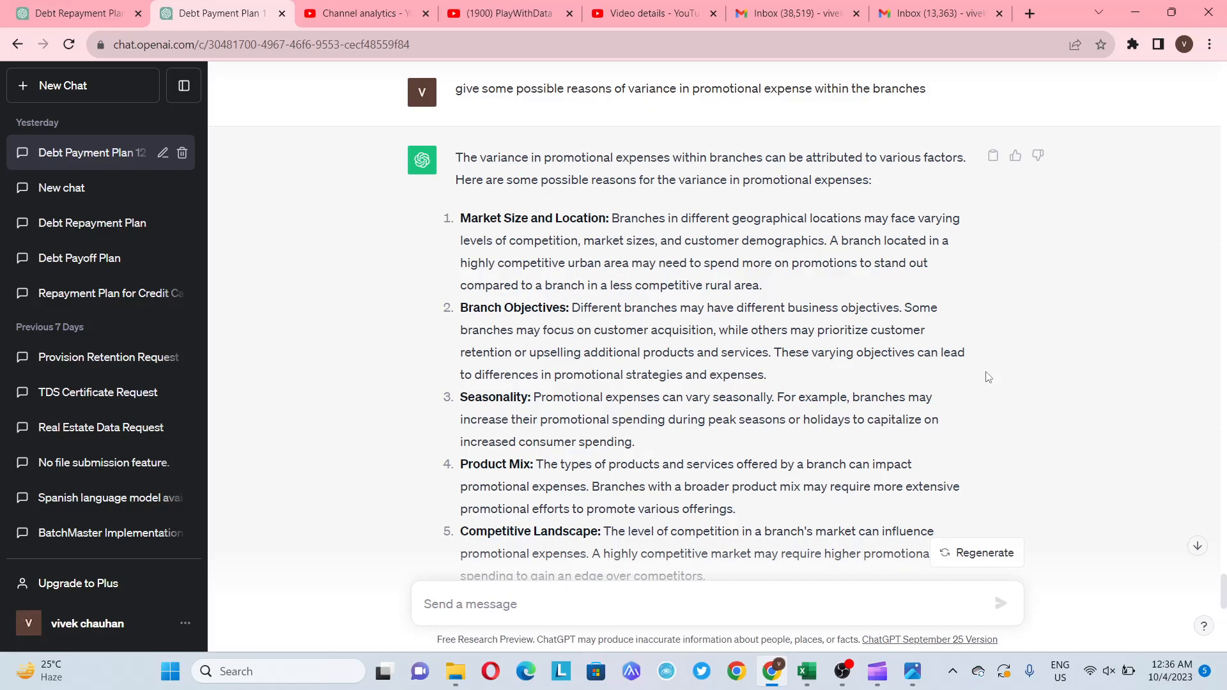
scroll(988, 377, down, 1)
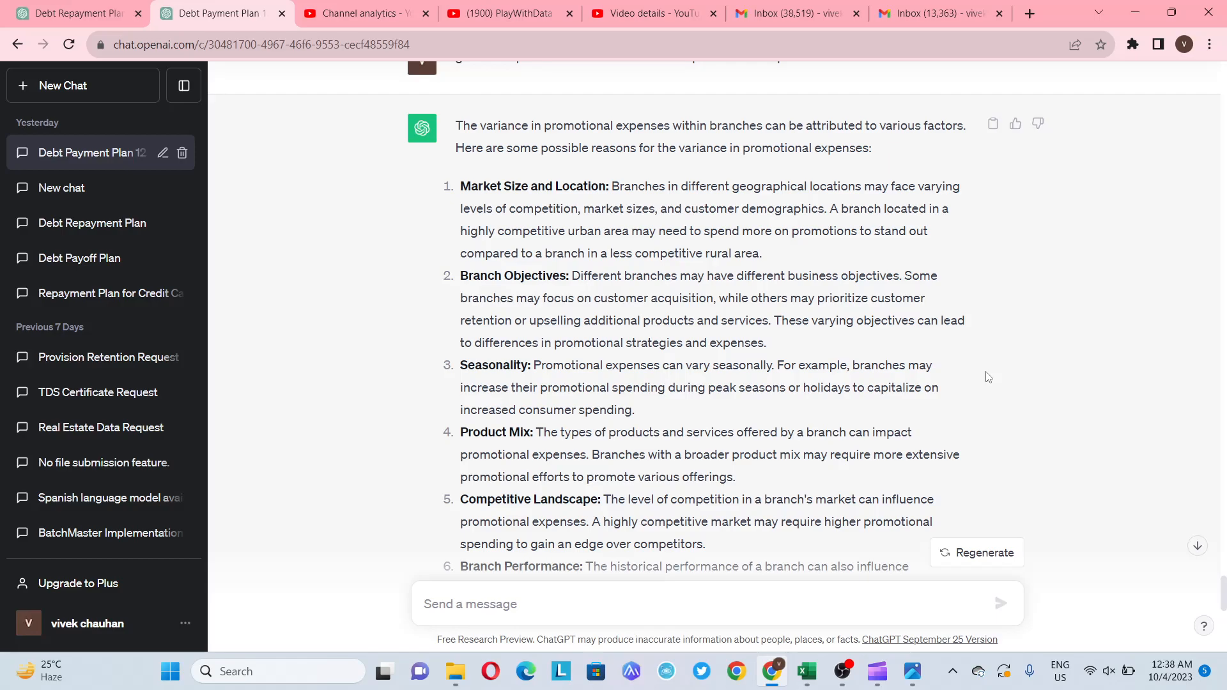
scroll(987, 377, down, 1)
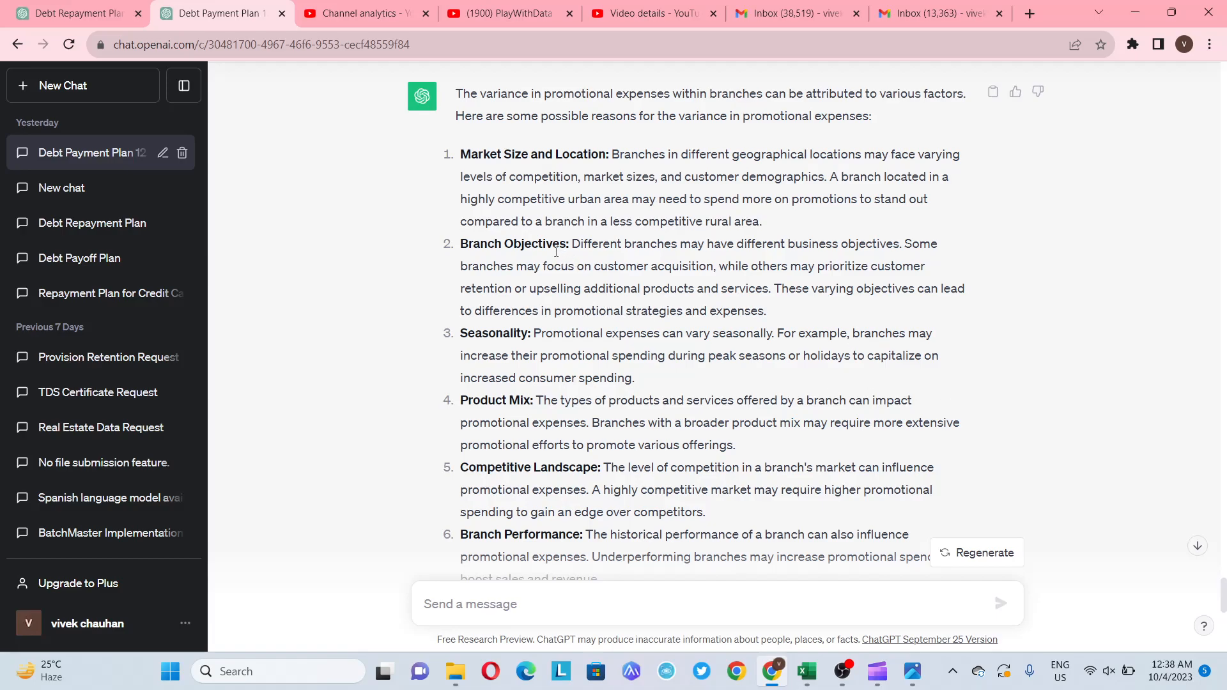
double_click(556, 246)
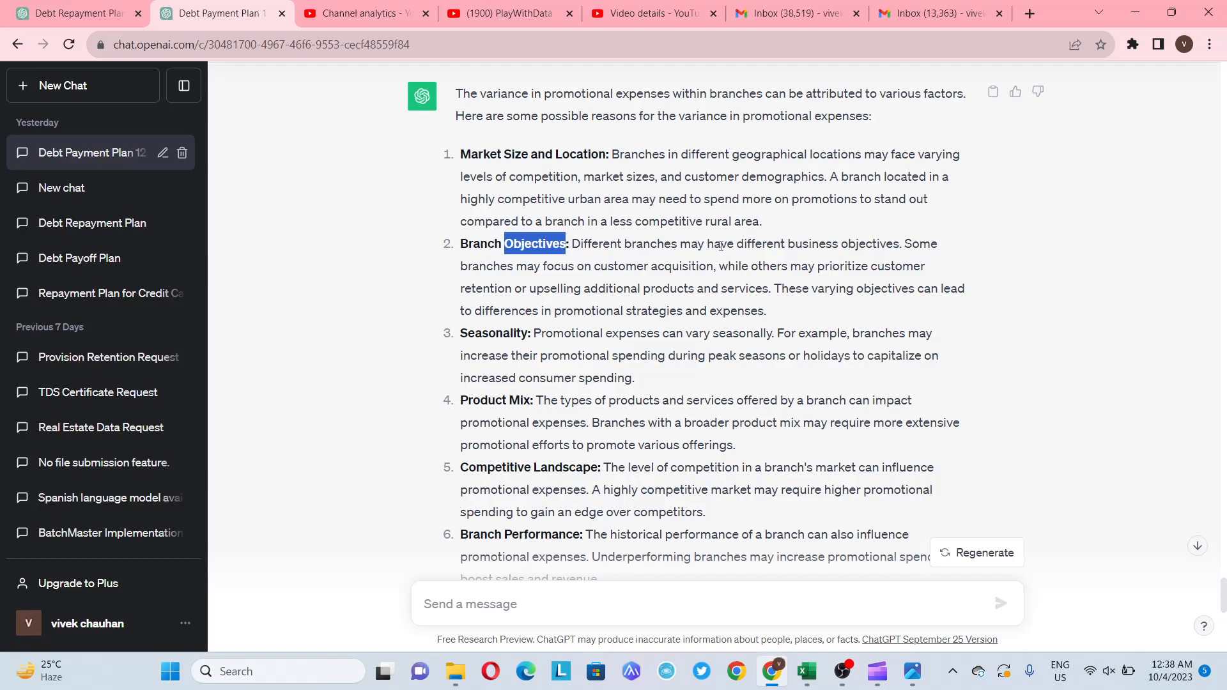
click(721, 247)
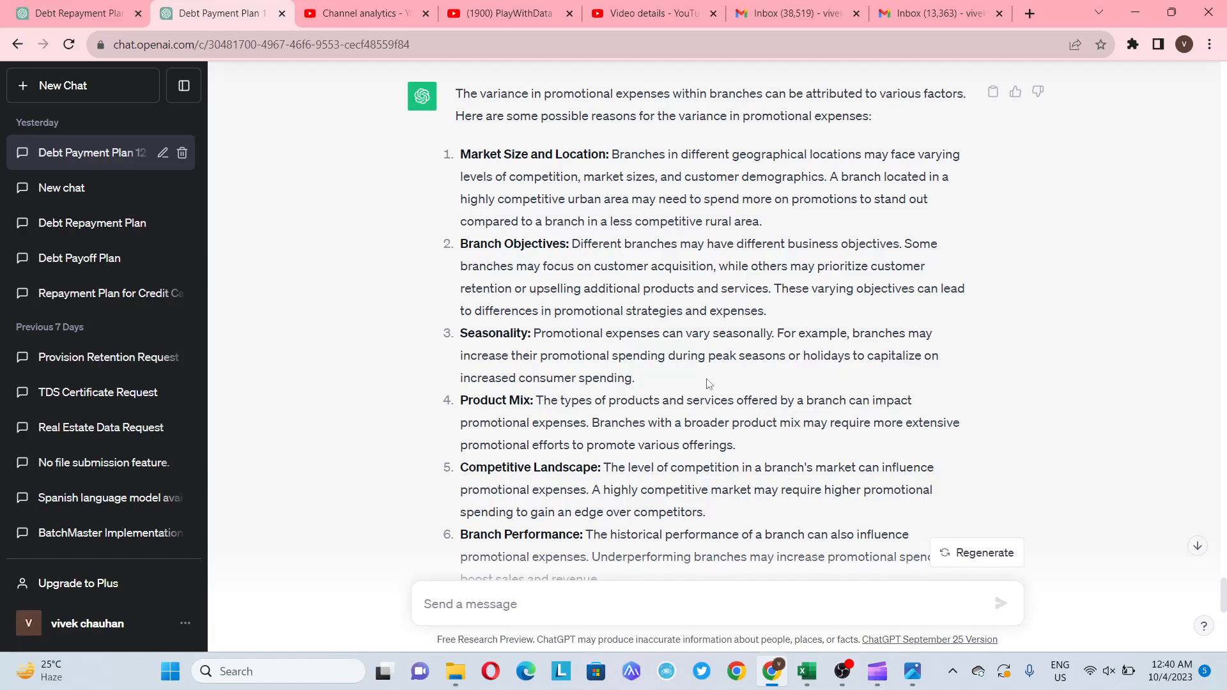
scroll(683, 464, down, 1)
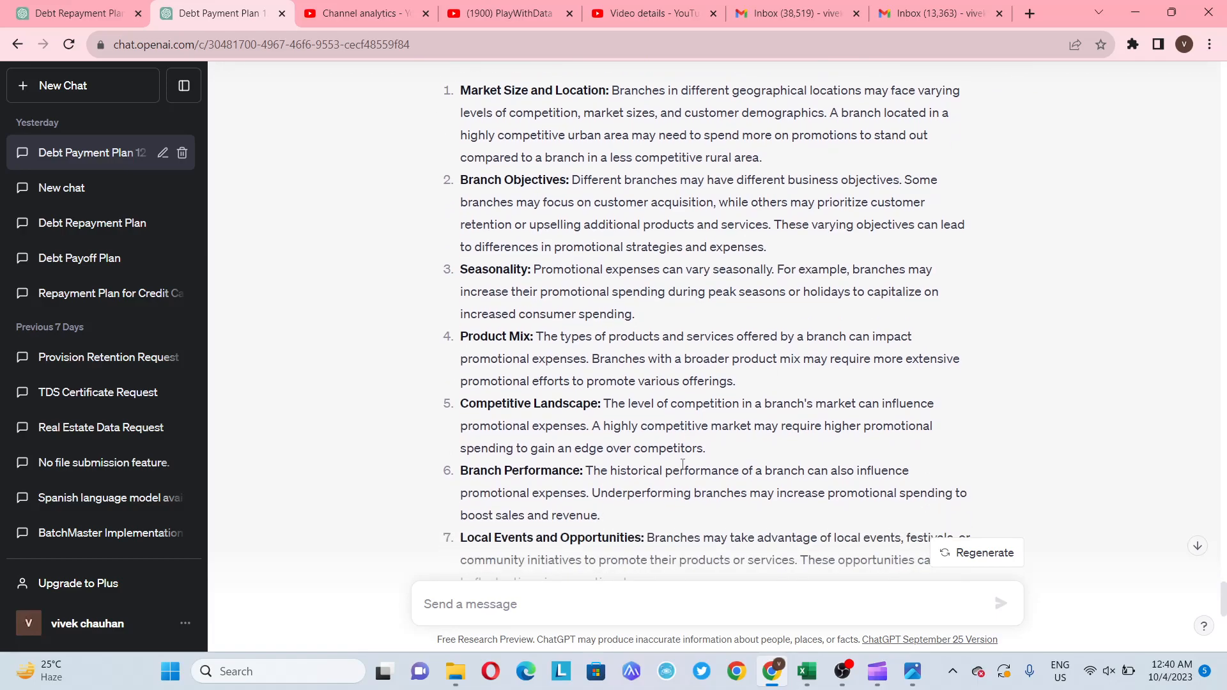
- Read the rest of ChatGPT's answer, from the branch objectives reason down to compliance factors and the closing advice
scroll(683, 465, down, 1)
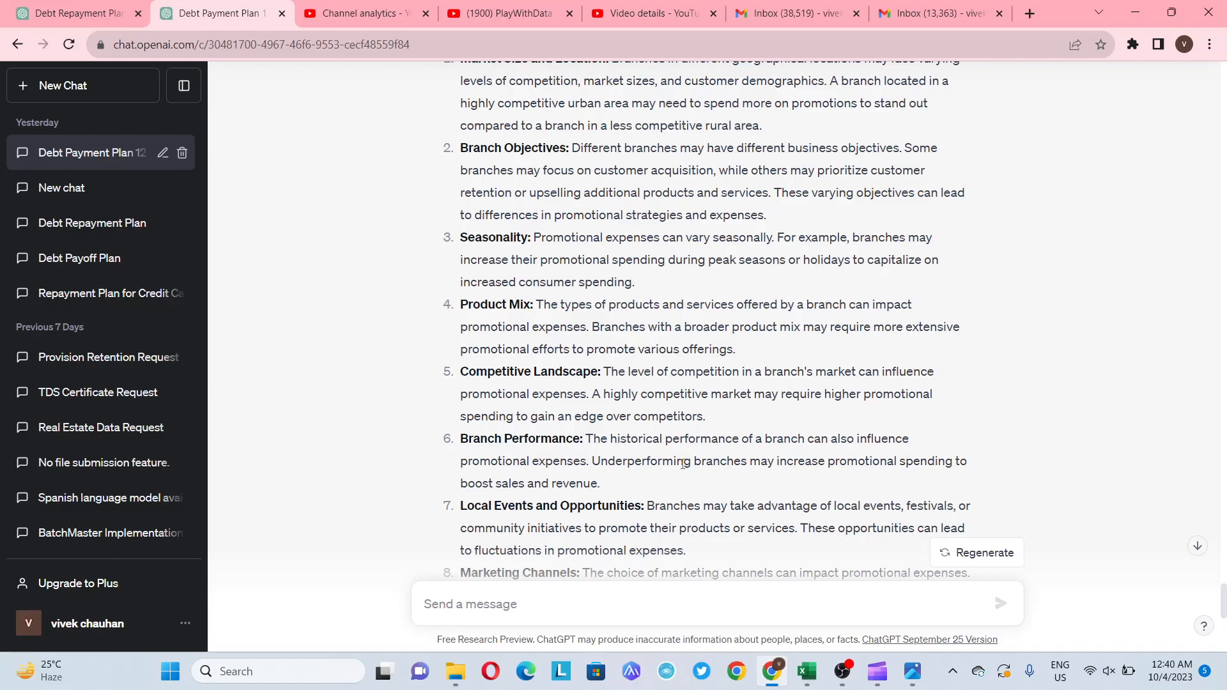
scroll(683, 464, down, 1)
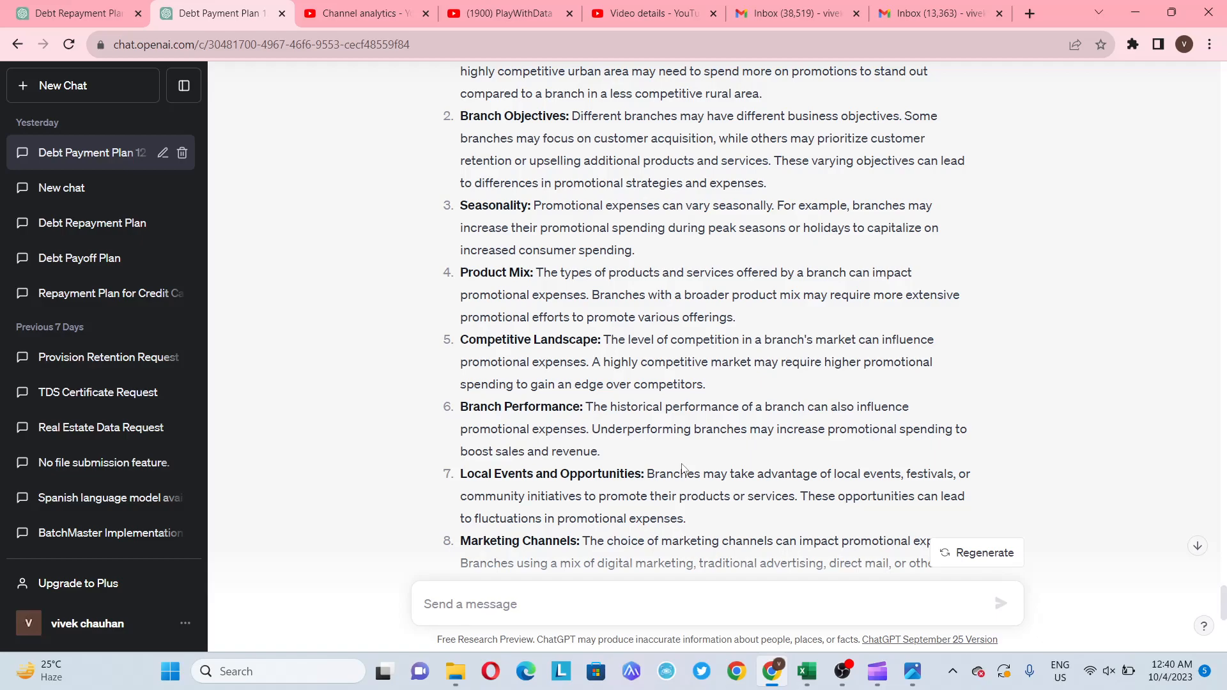
scroll(682, 466, down, 3)
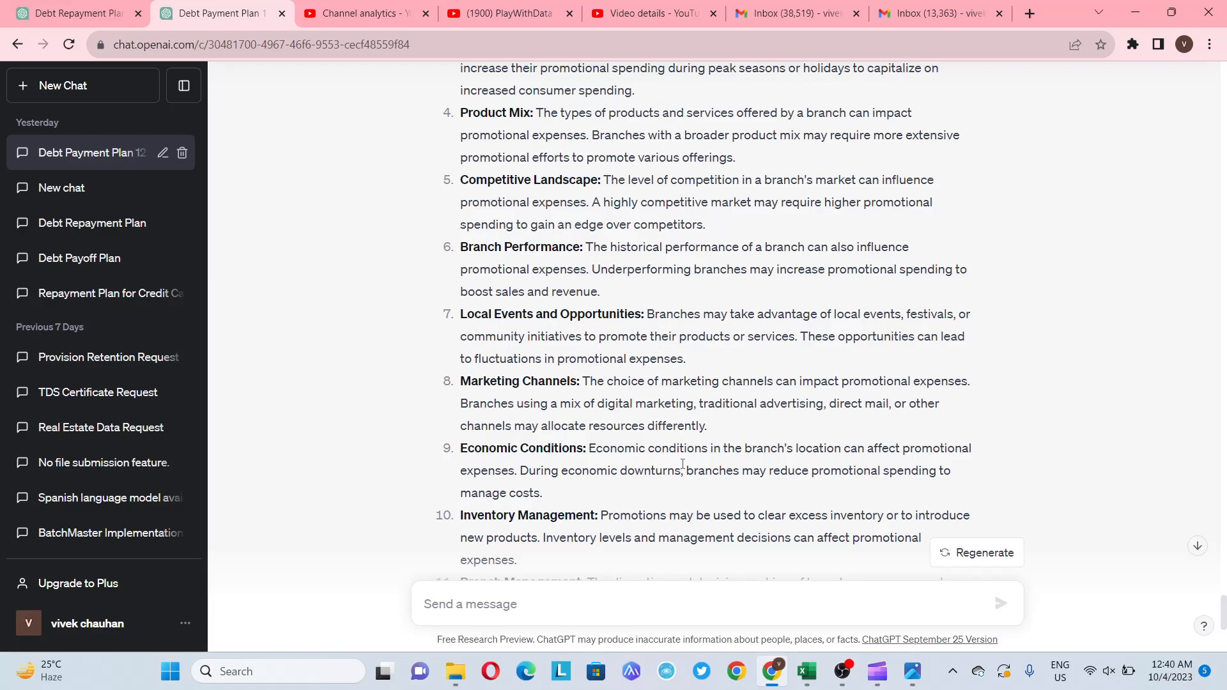
scroll(683, 465, down, 4)
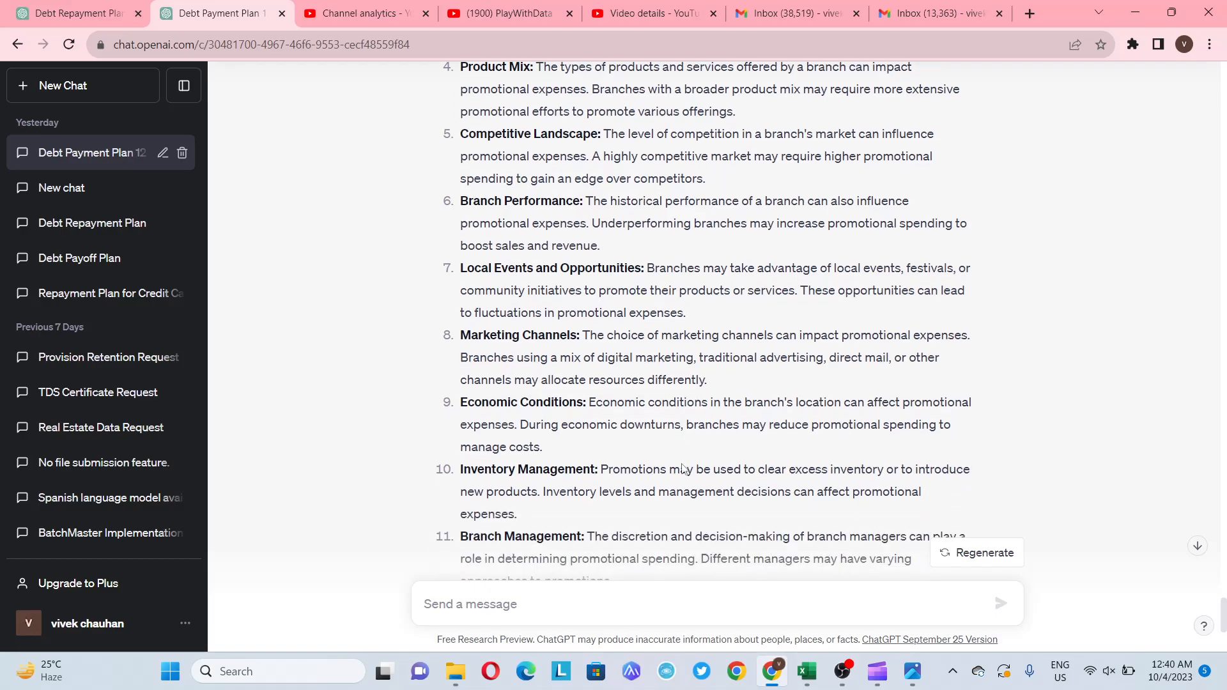
scroll(683, 465, down, 1)
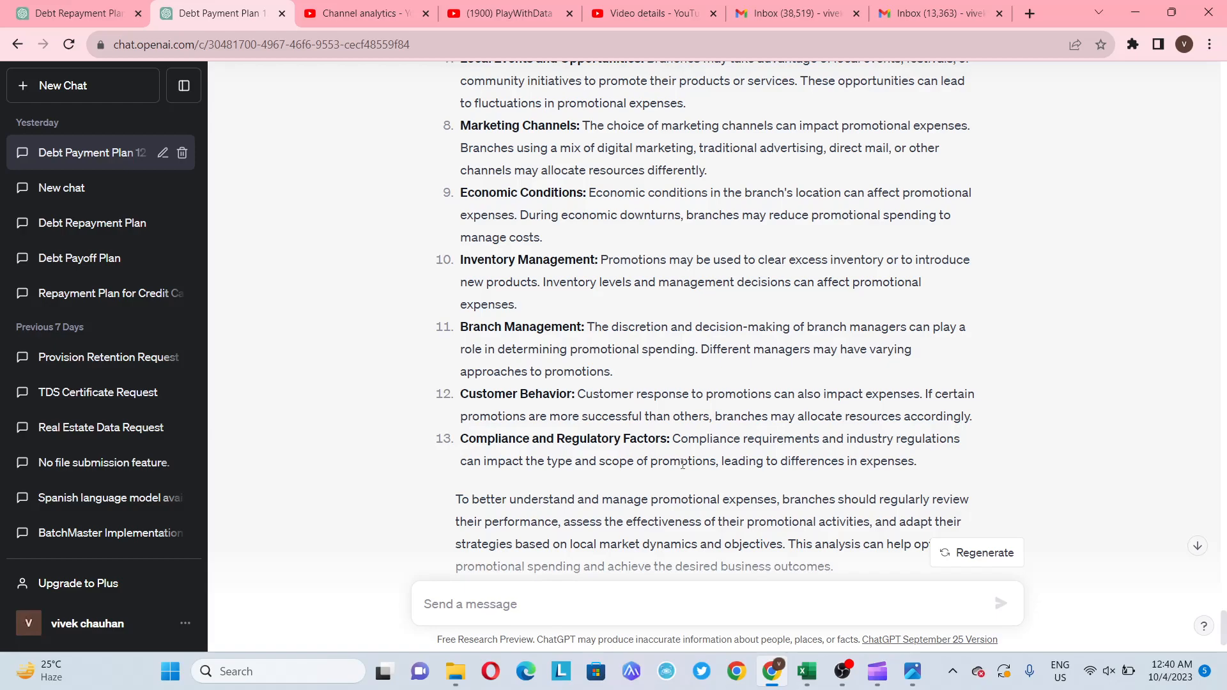
scroll(683, 464, down, 2)
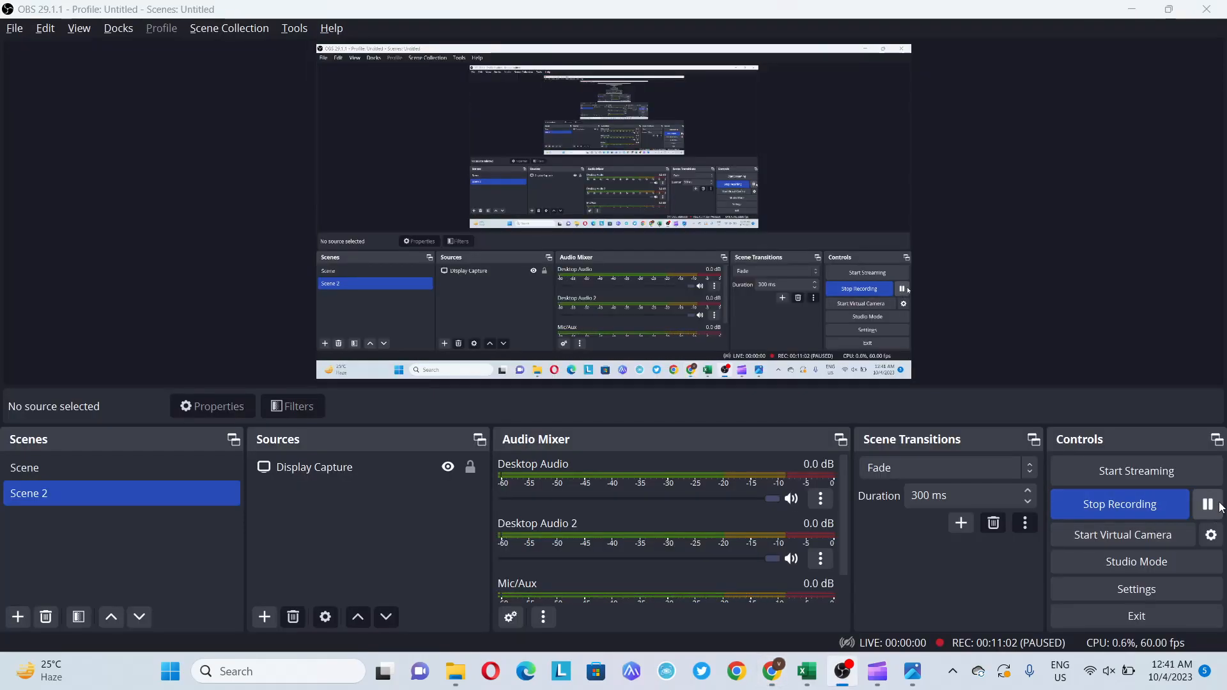
- Switch to the Delivery note console workbook in Excel and compare the PivotTable's monthly grand totals from April to August
click(1207, 505)
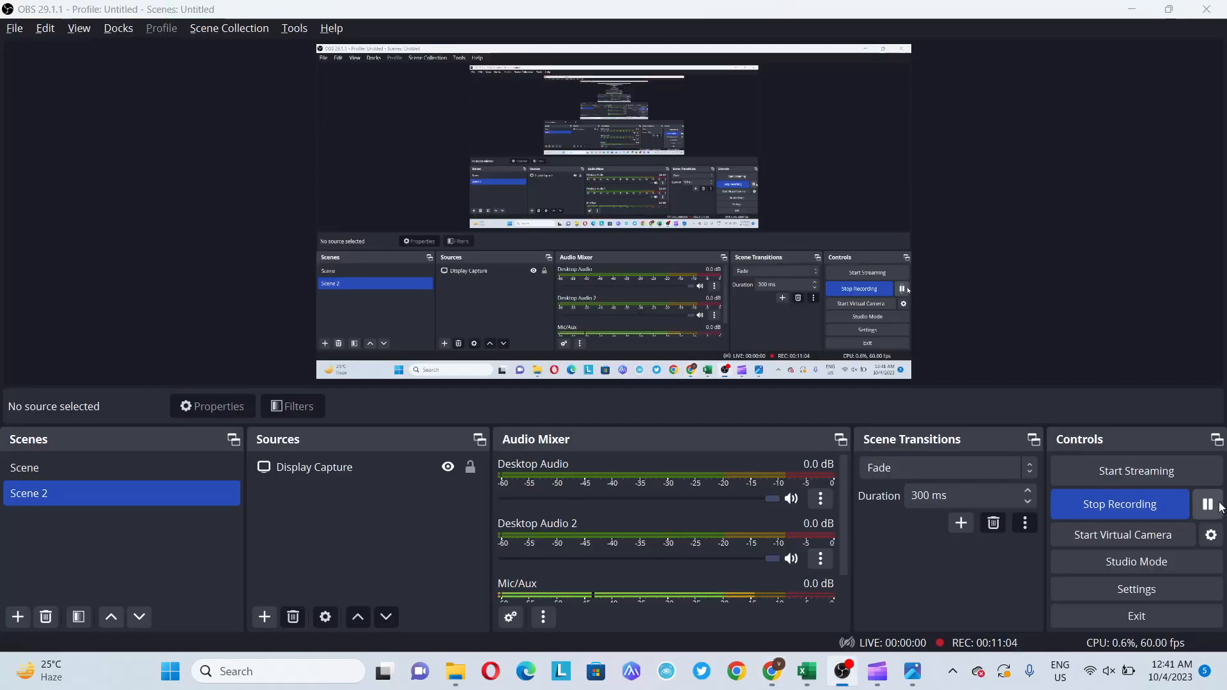
key(alt+Tab)
key(alt+Tab)
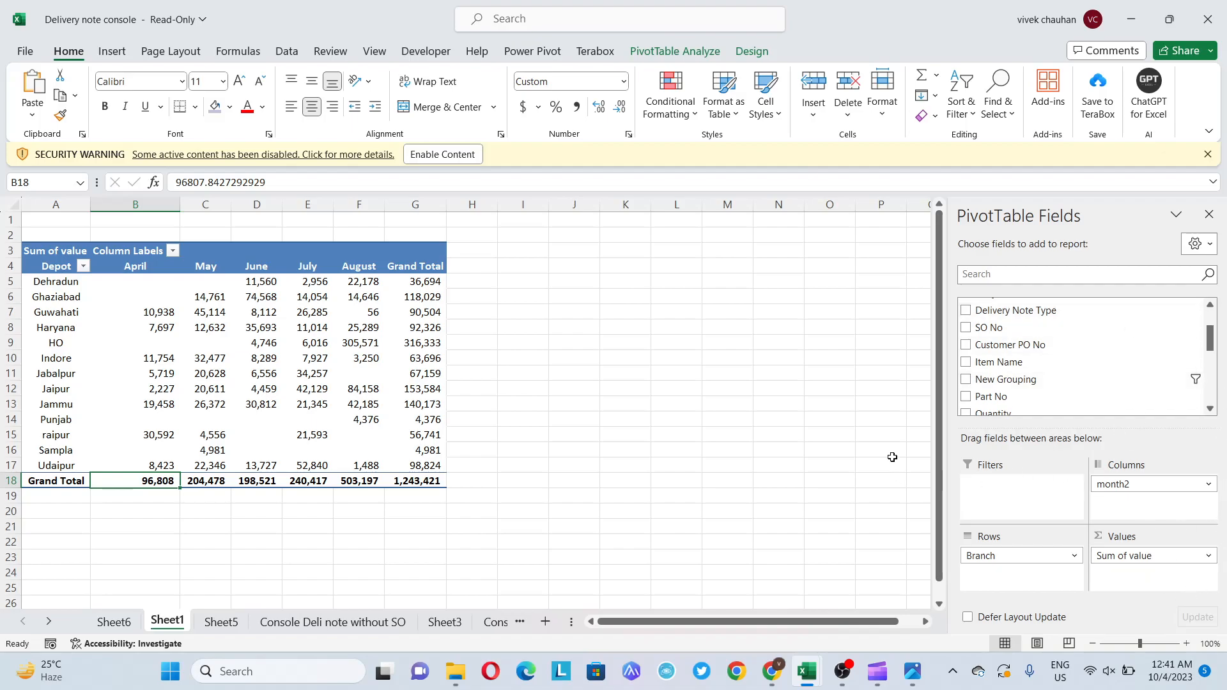
click(138, 263)
click(150, 480)
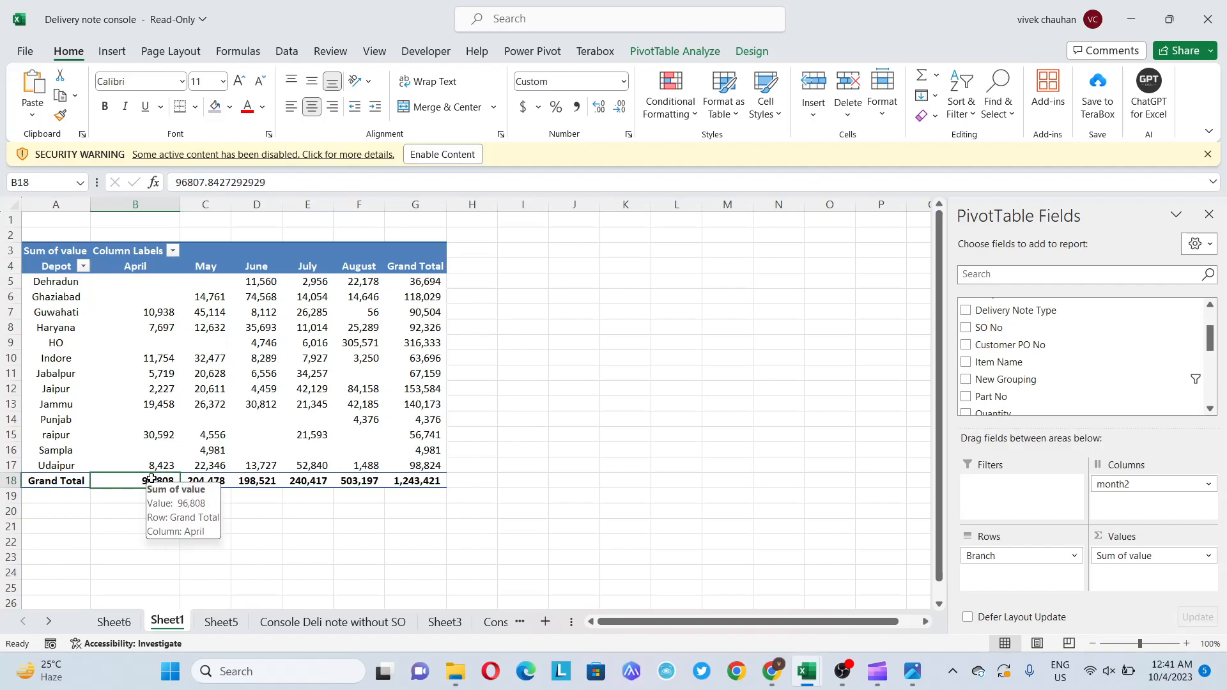
click(205, 487)
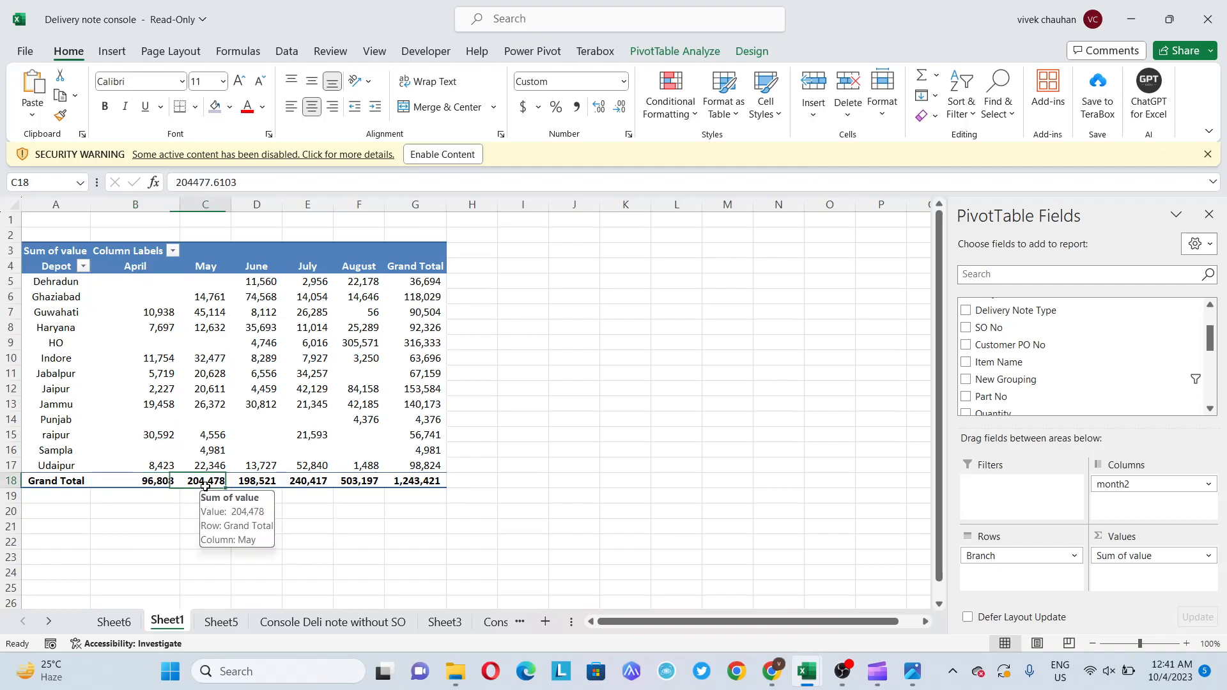
click(246, 480)
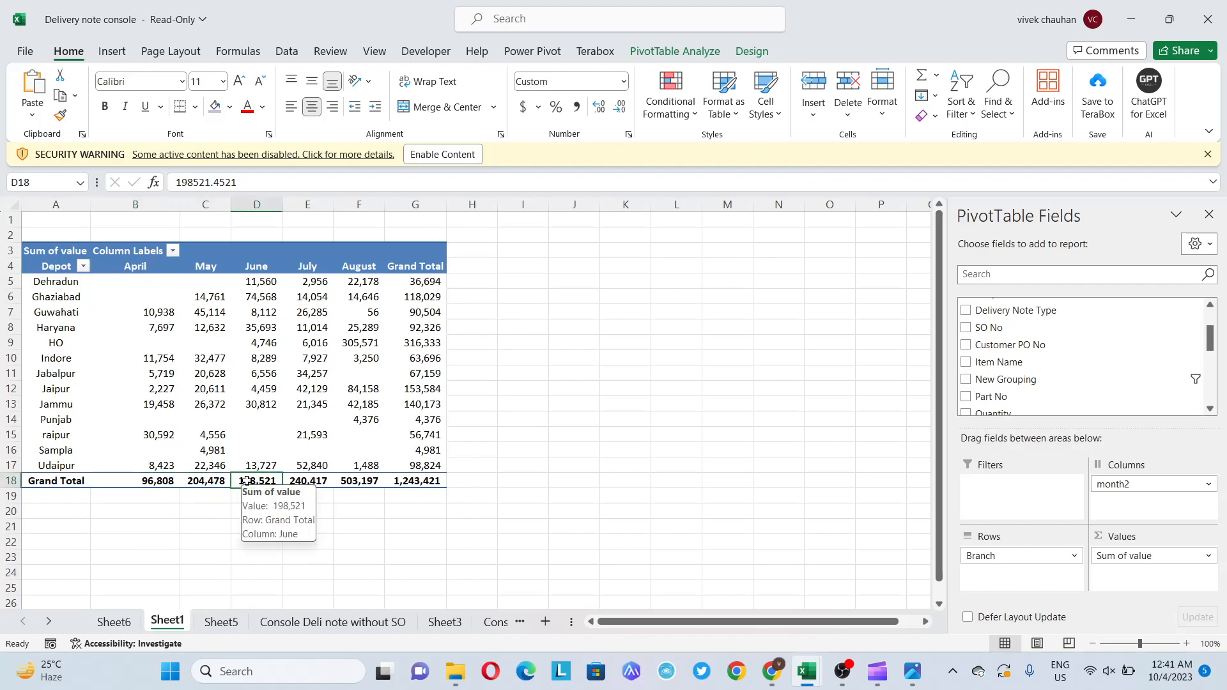
click(308, 480)
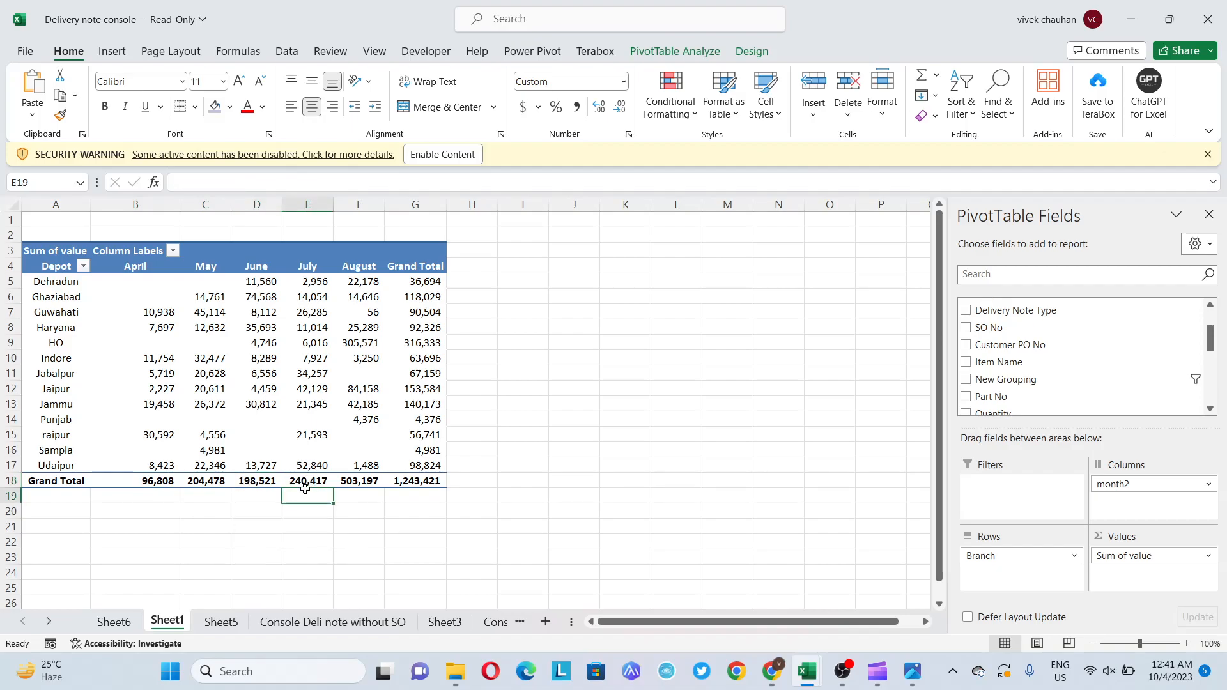
click(359, 480)
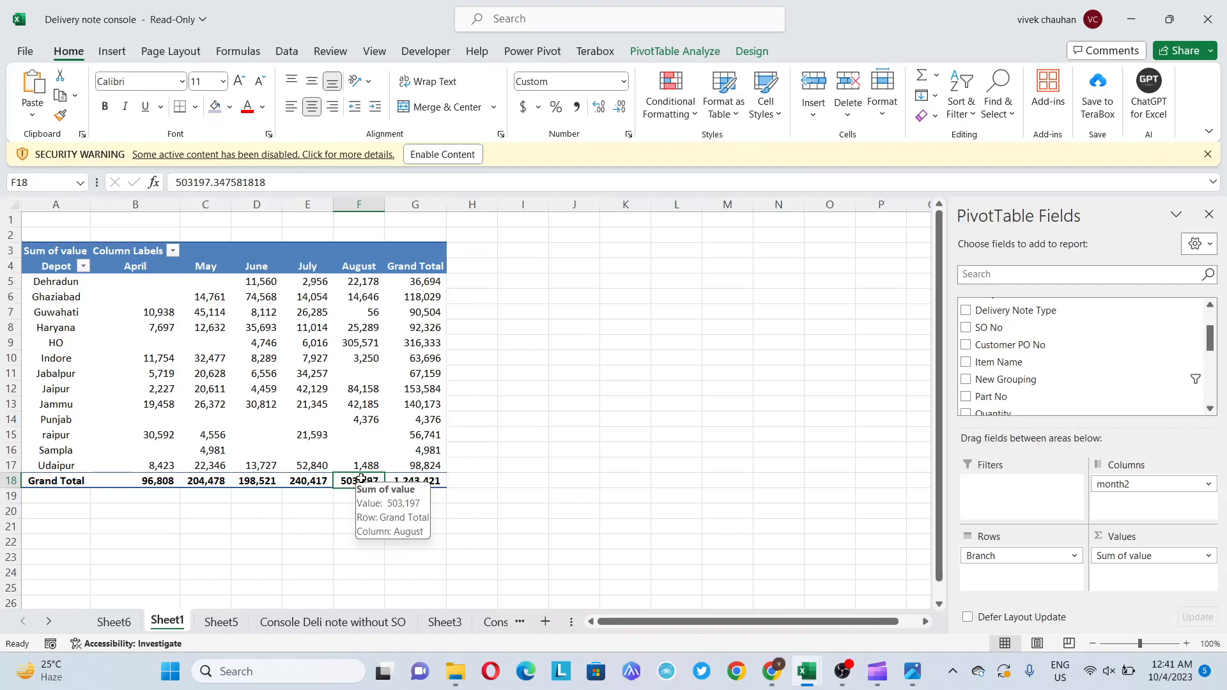
key(Right)
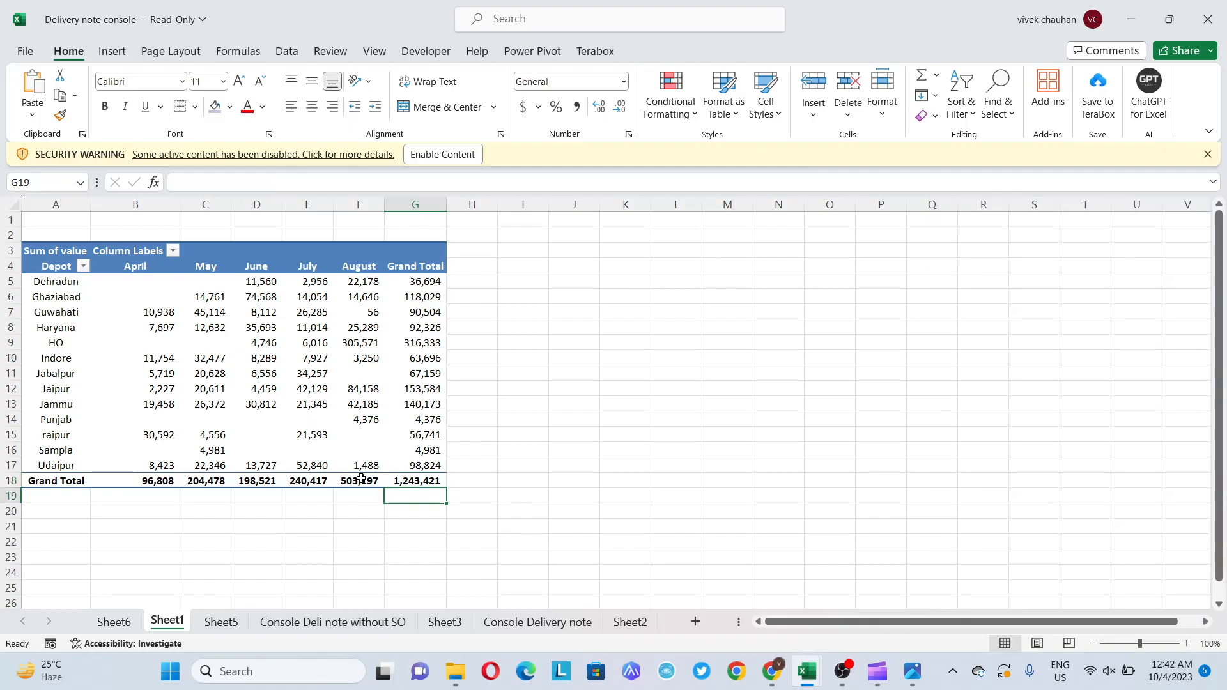
- Examine the August grand total against the individual depots' August values, focusing on the HO depot
click(361, 479)
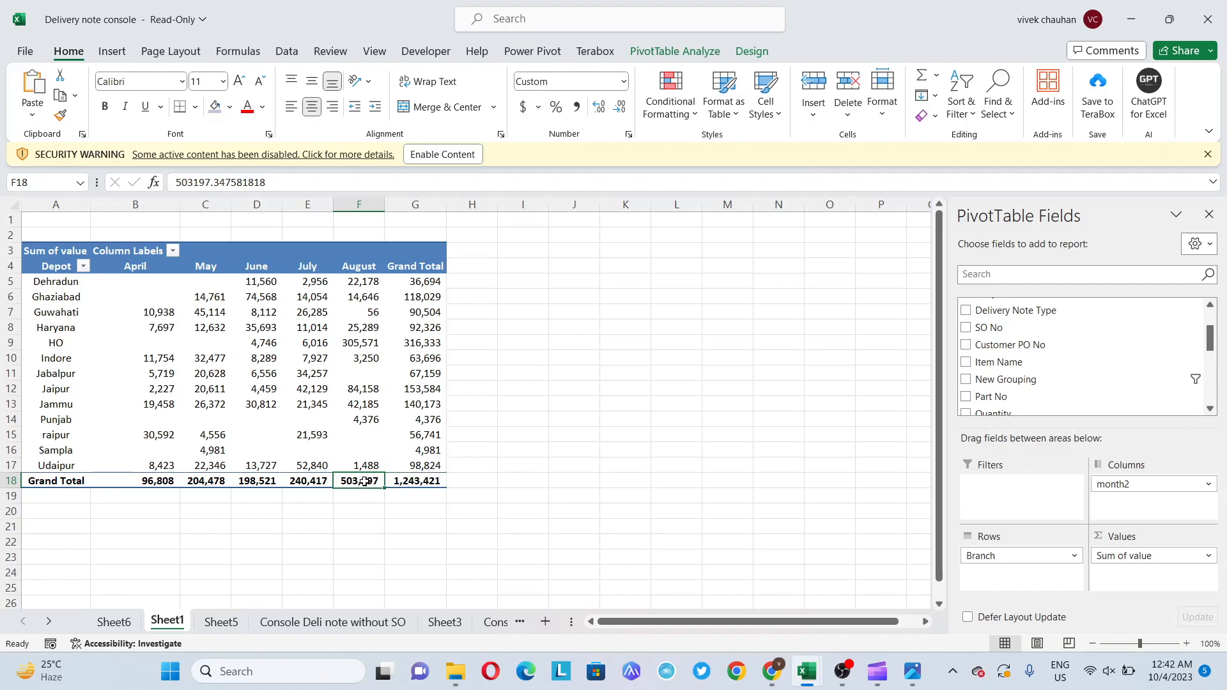
click(379, 349)
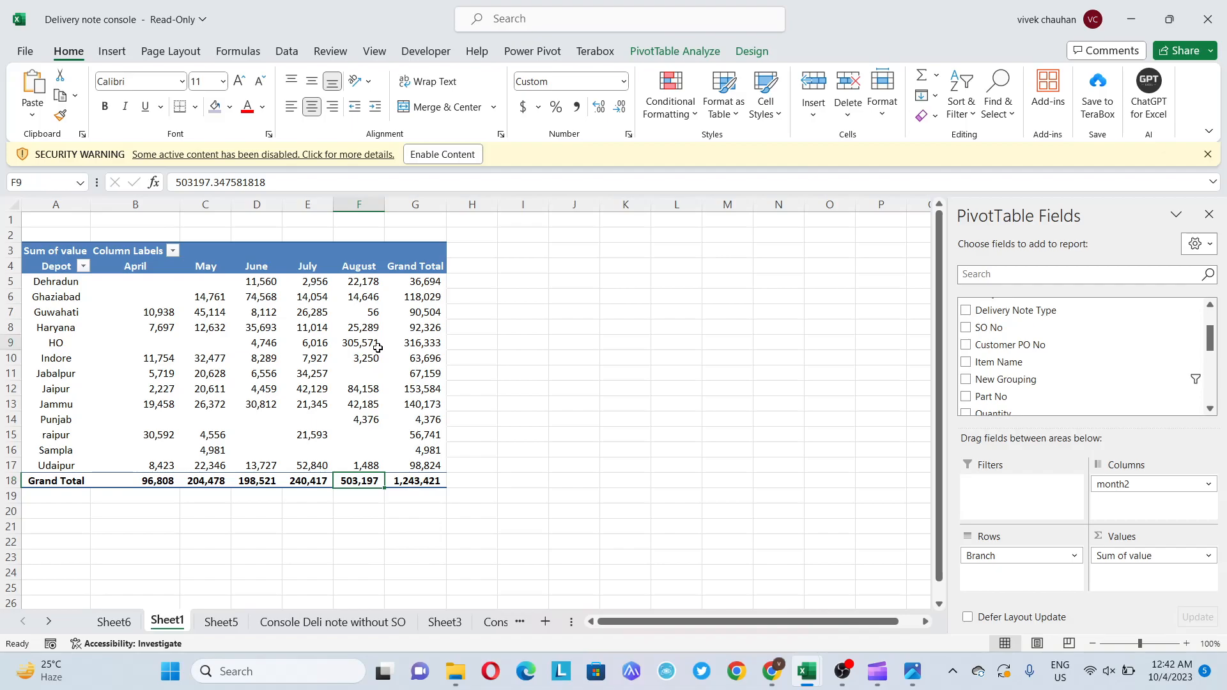
click(363, 480)
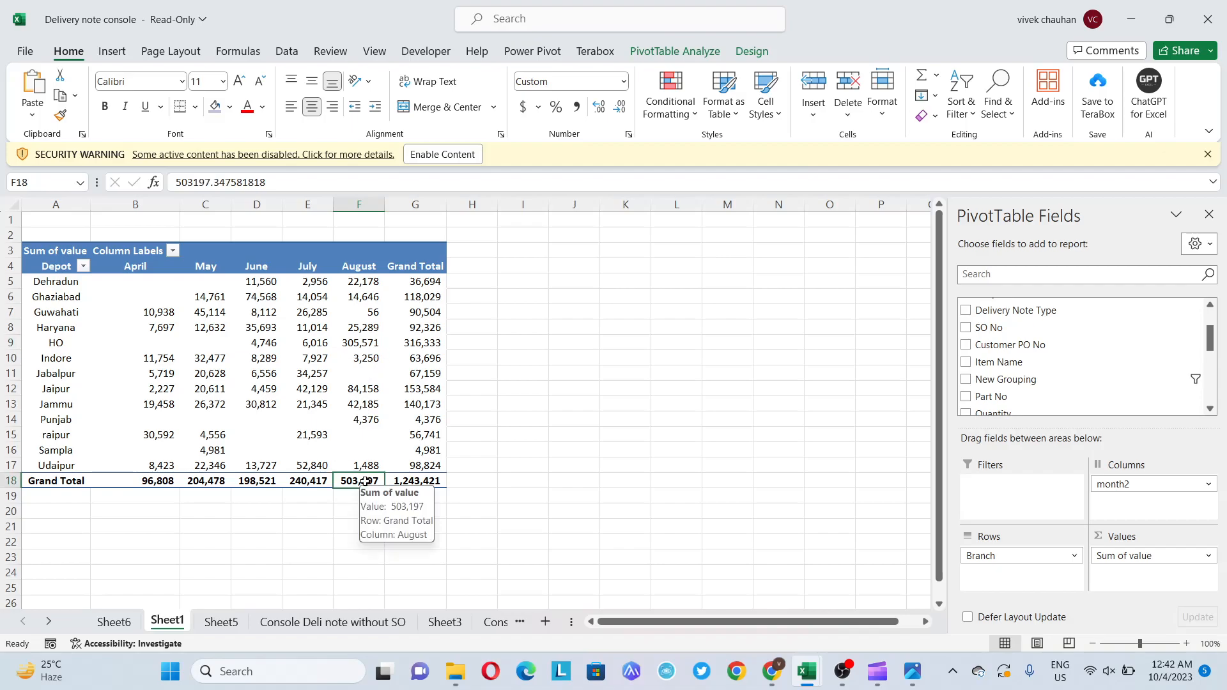
click(370, 342)
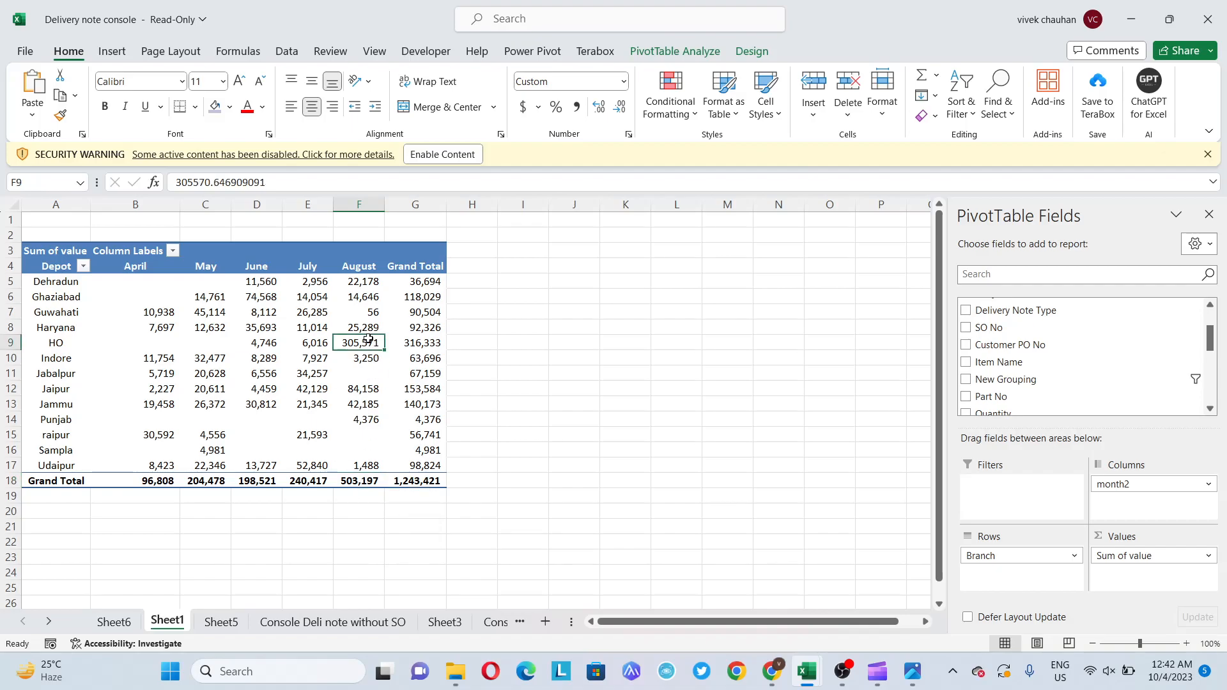
click(379, 311)
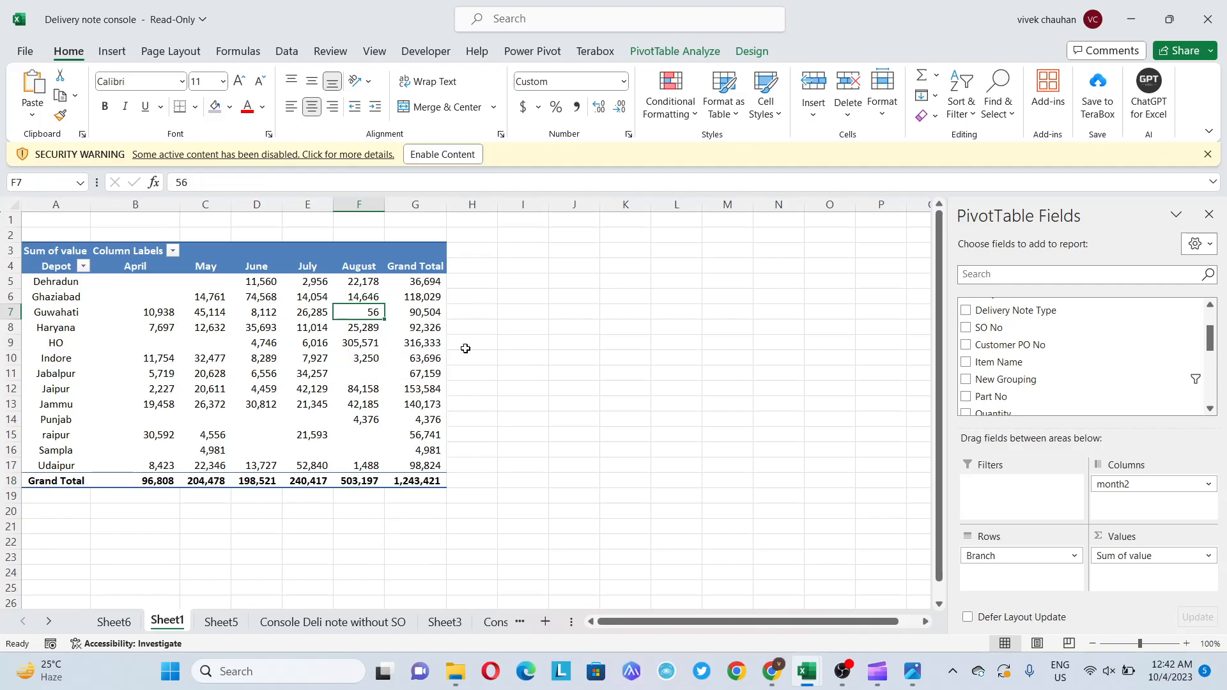
click(431, 455)
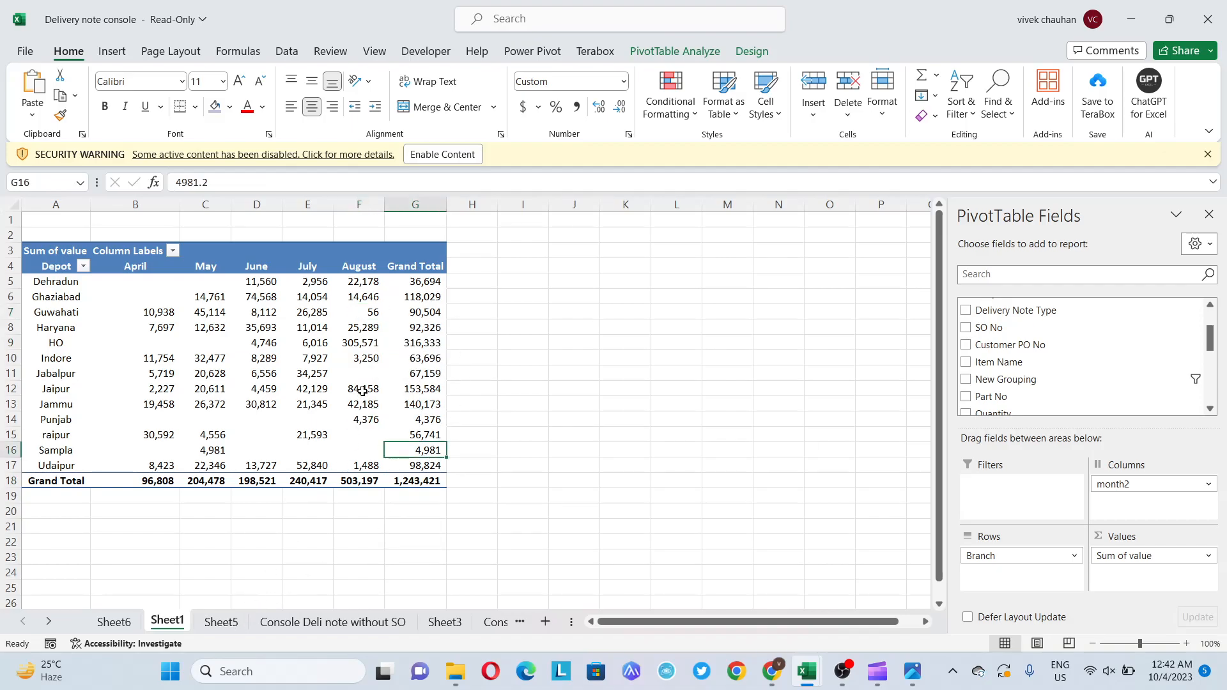
click(369, 344)
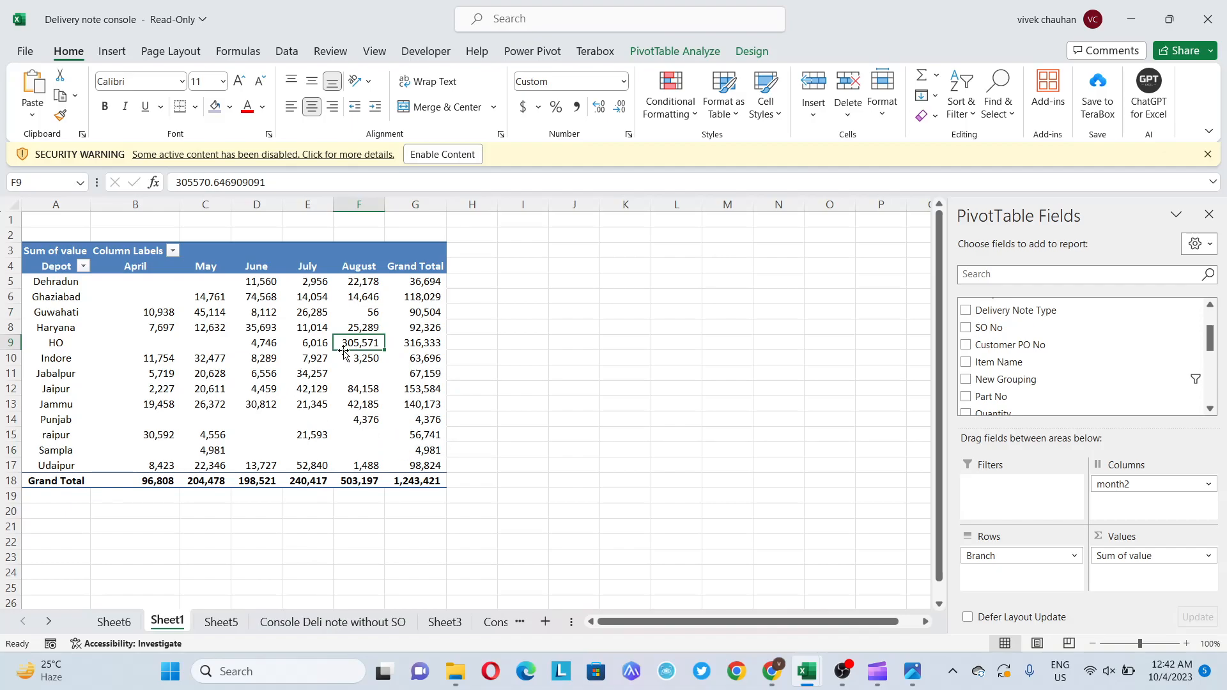
click(54, 344)
click(361, 343)
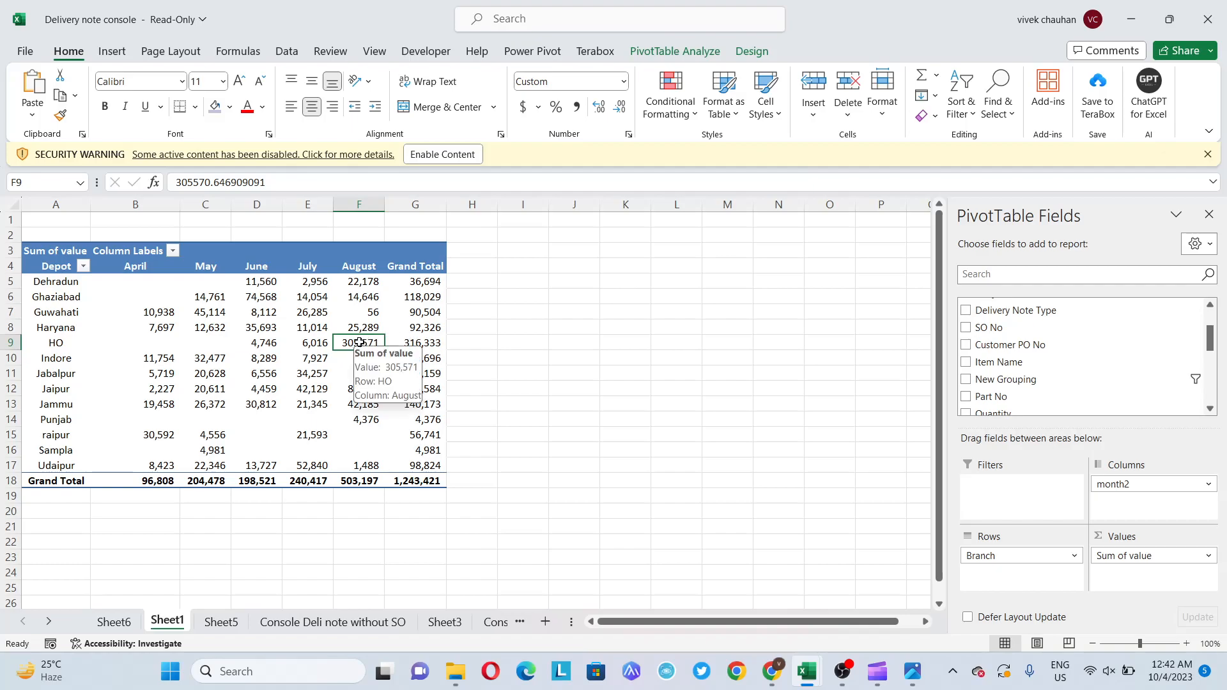
mouse_move(377, 354)
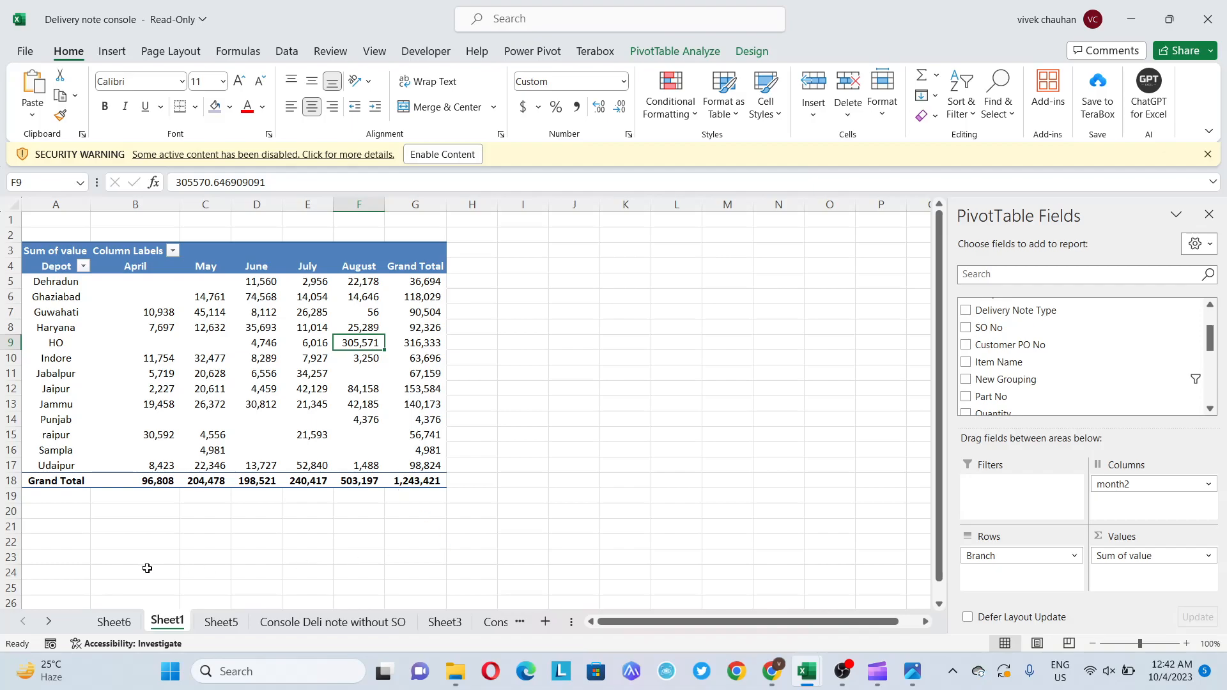
- Open Sheet6 to view the PivotTable that splits each depot's monthly values by New Grouping
click(136, 621)
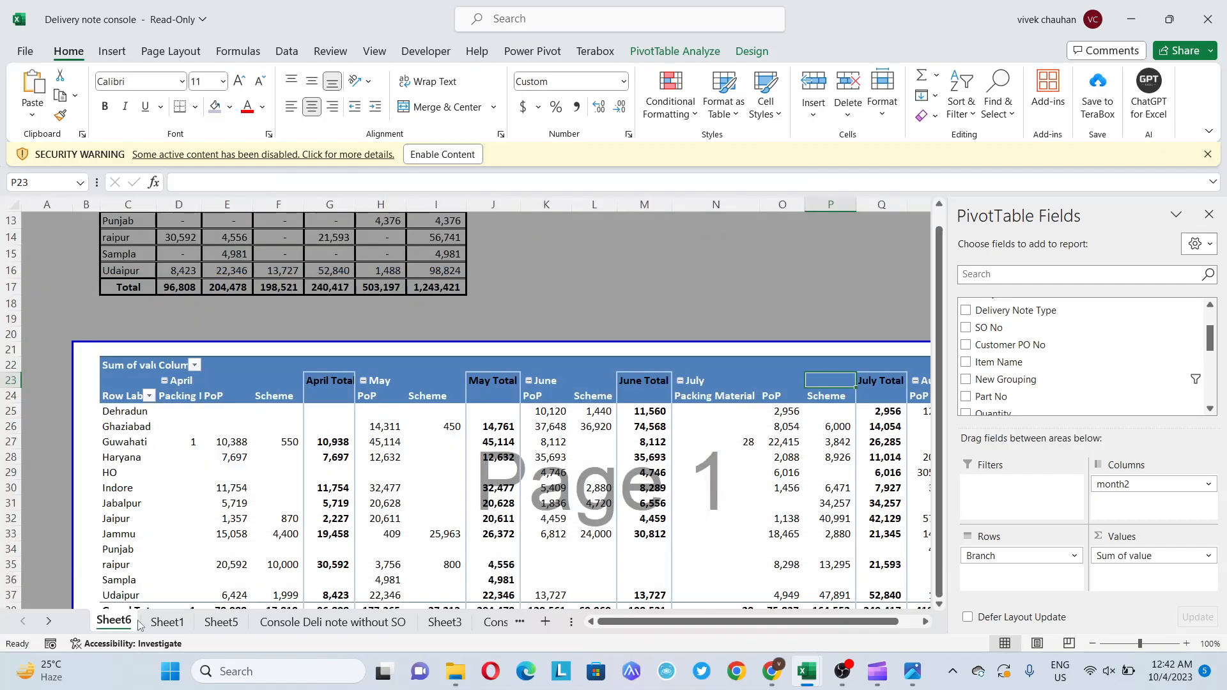
key(alt+Tab)
key(alt+Tab)
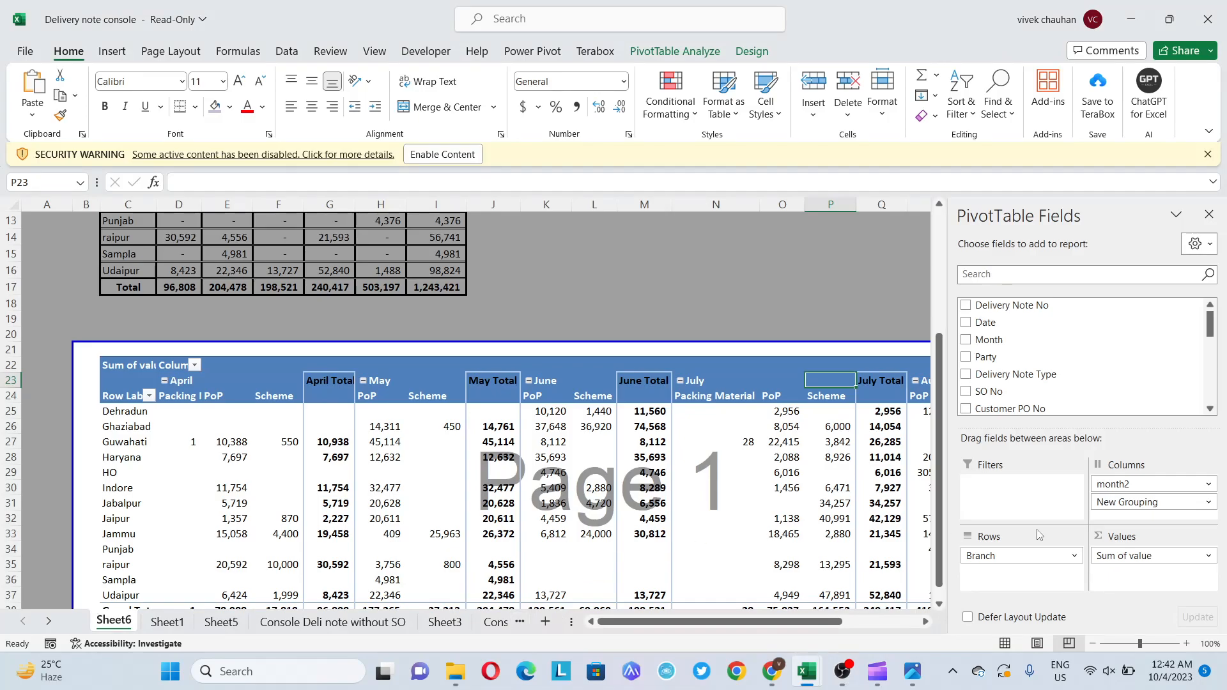
key(alt+Tab)
key(alt+Tab)
key(alt+shift+Tab)
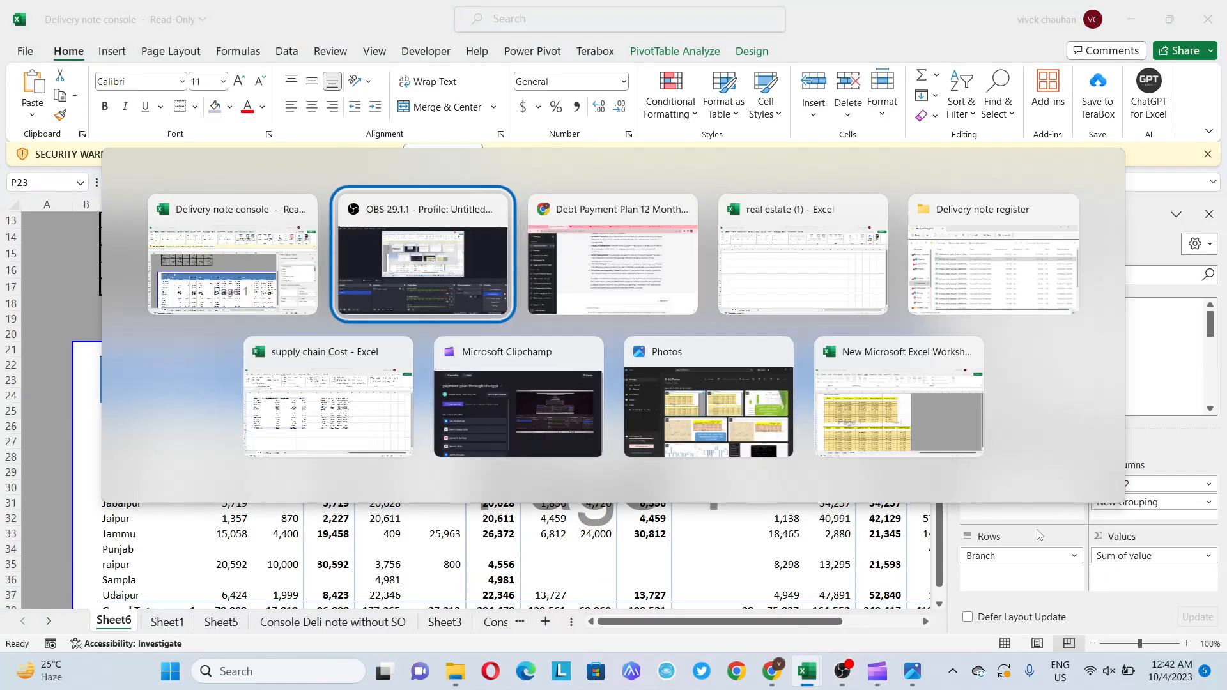